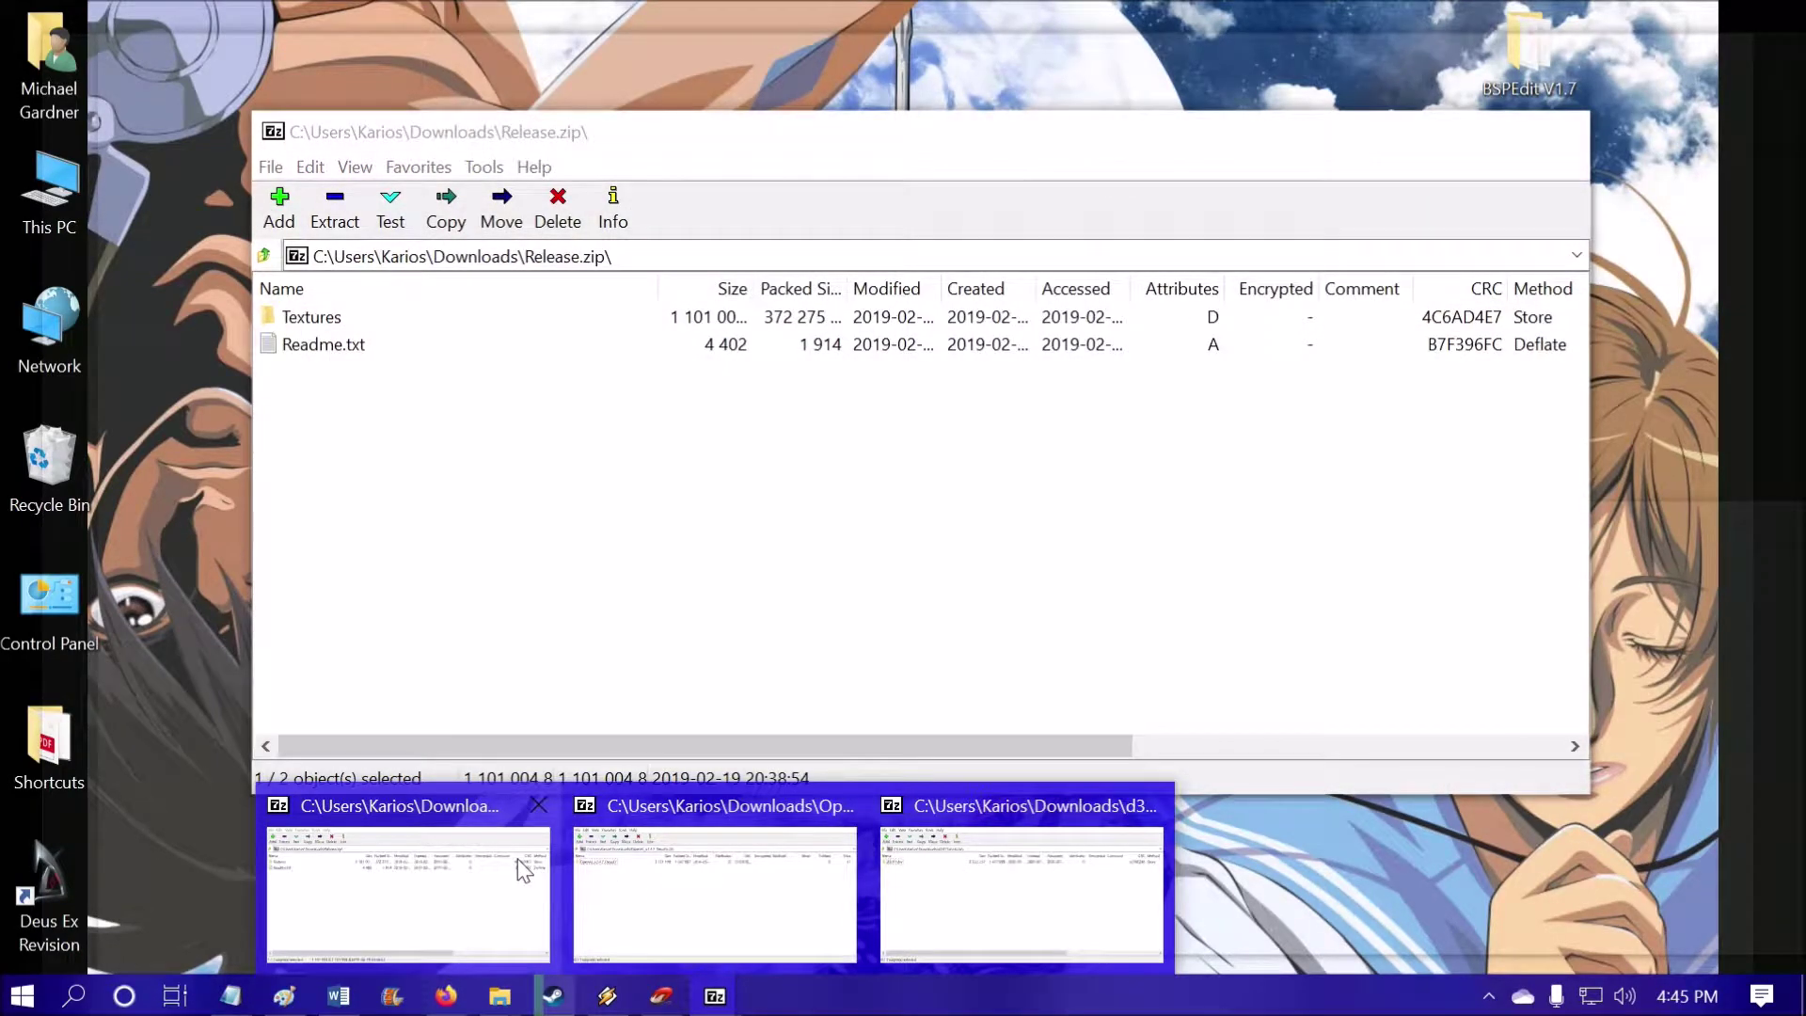
Close the Release.zip archive and bring the d3d11drv.4.zip archive window forward, moving it aside
left_click(538, 805)
left_click(611, 896)
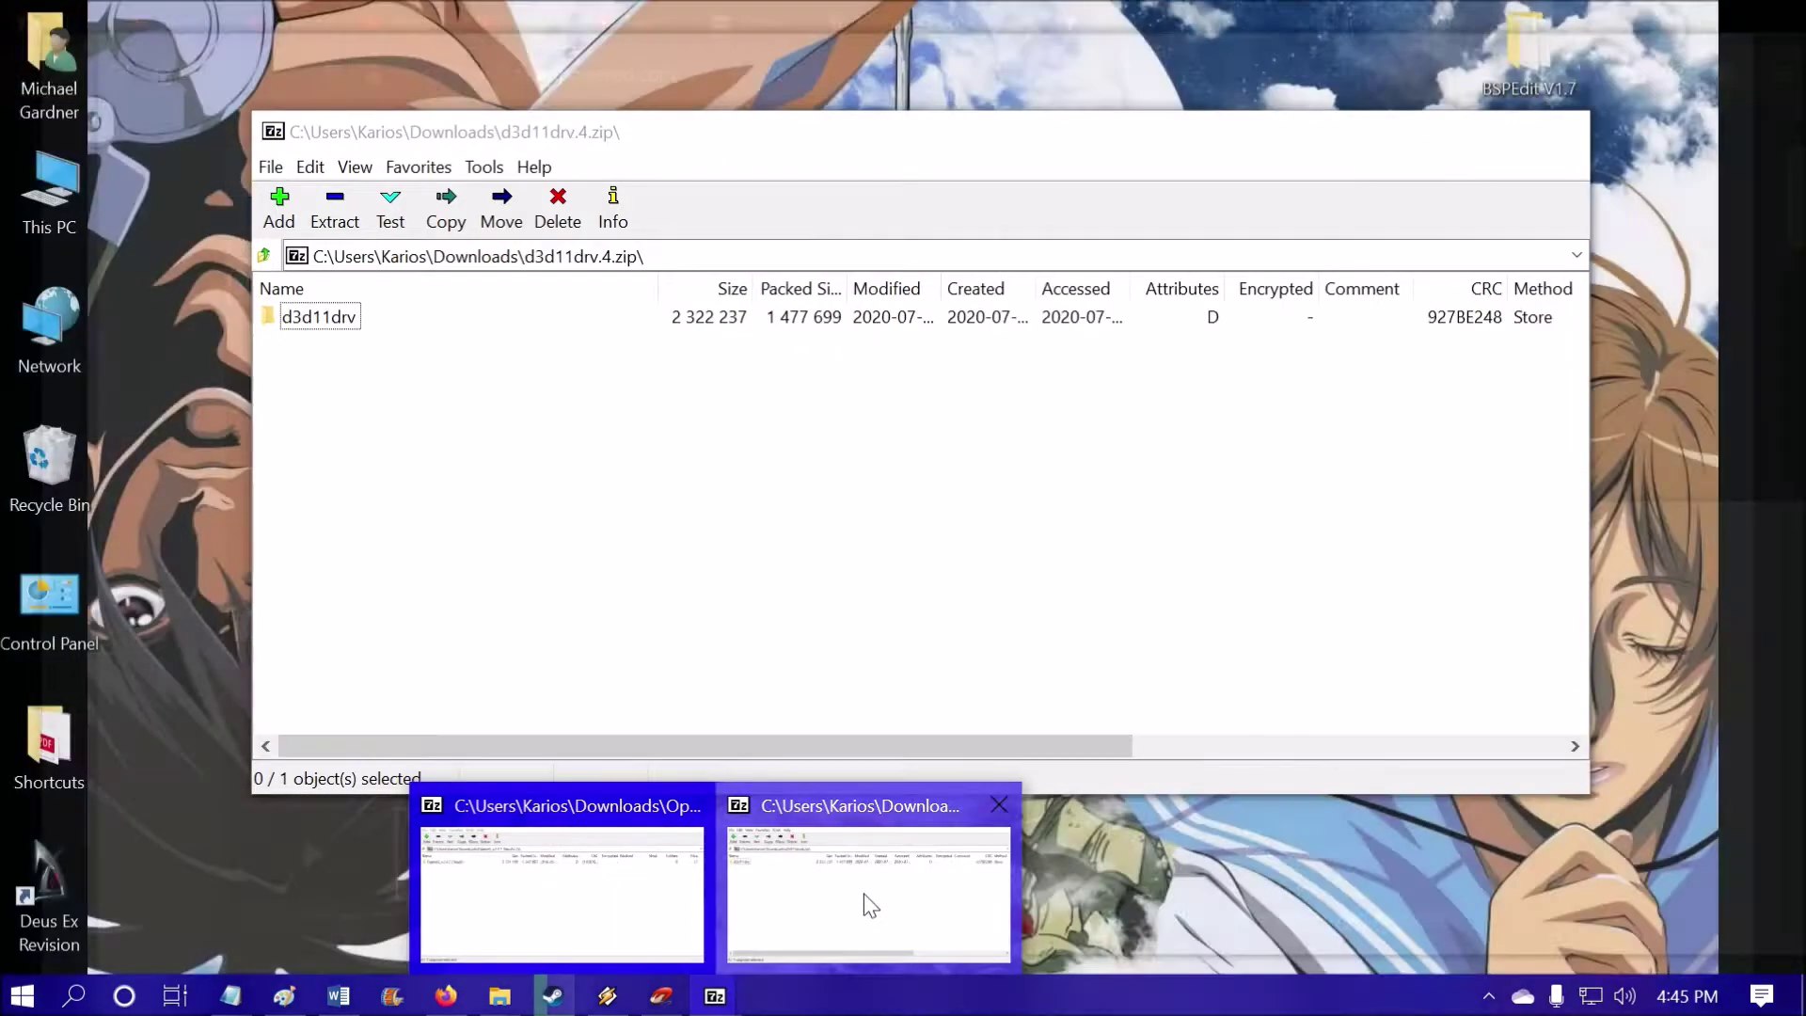
left_click(864, 899)
left_click_drag(848, 148, 684, 250)
Review the Deus Ex: Revision store page in Firefox, including its installation note, key features and system requirements
left_click(167, 143)
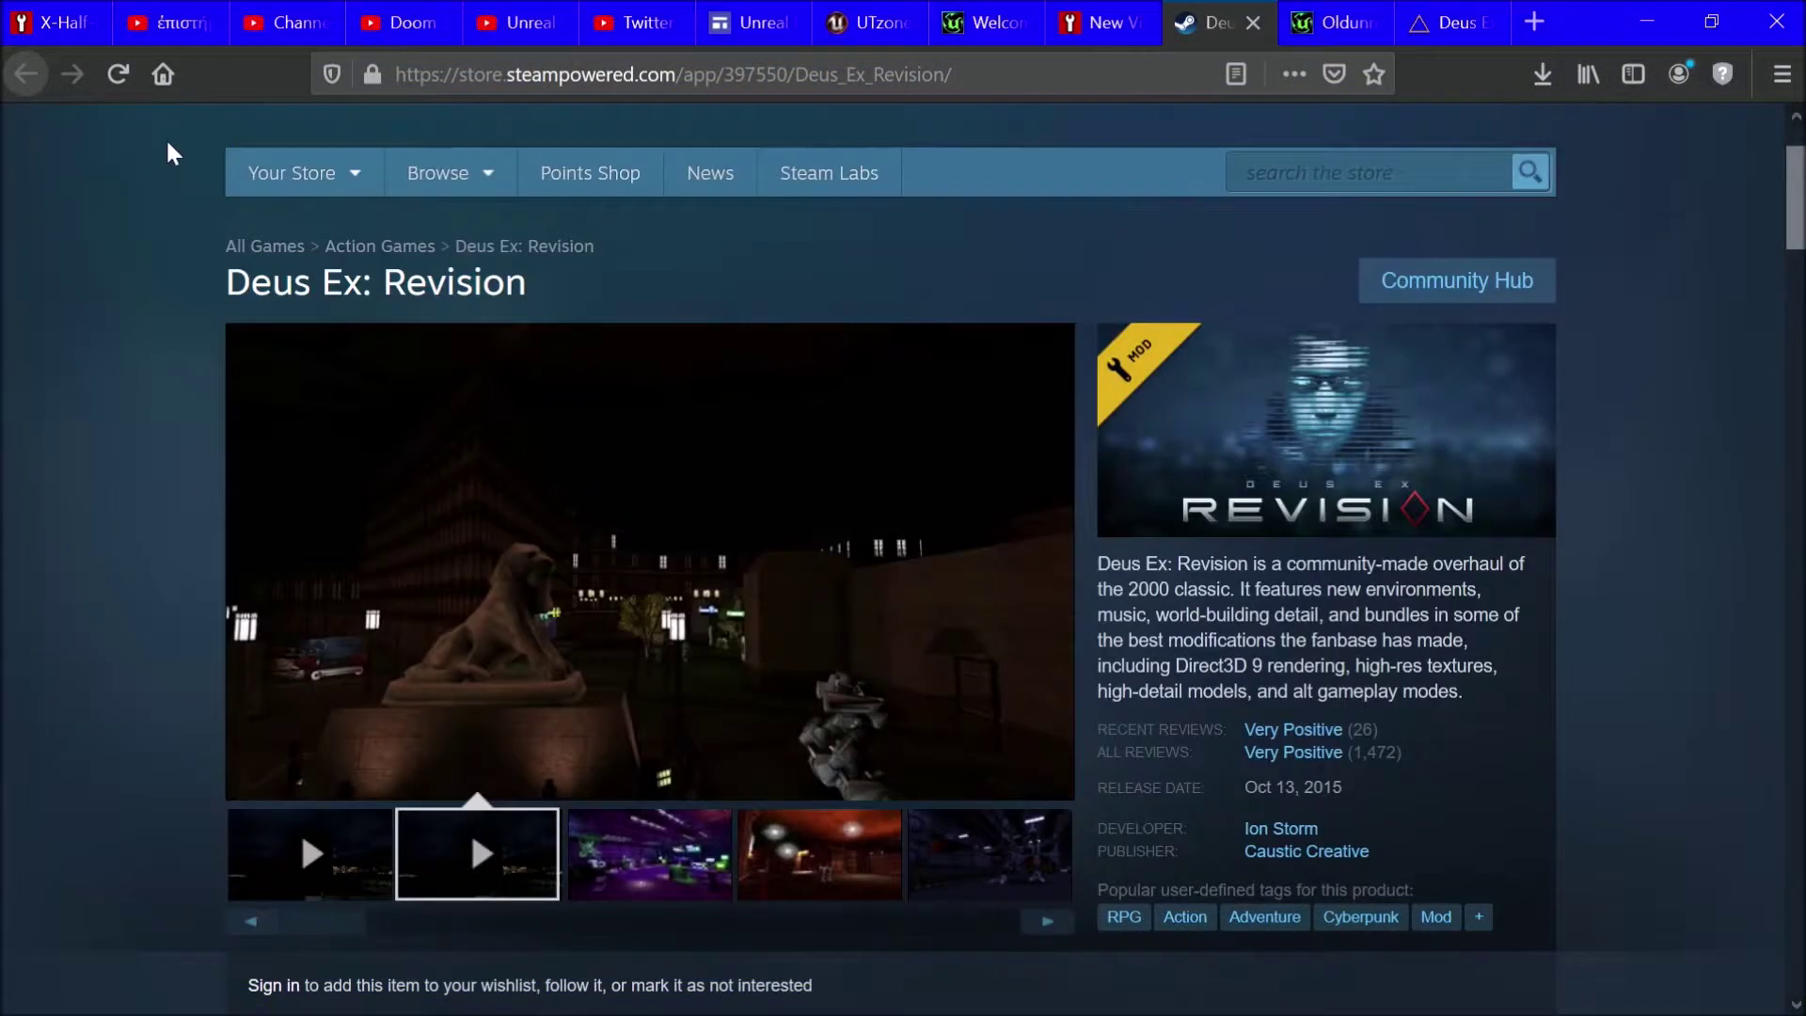
scroll(173, 168, "down", 2)
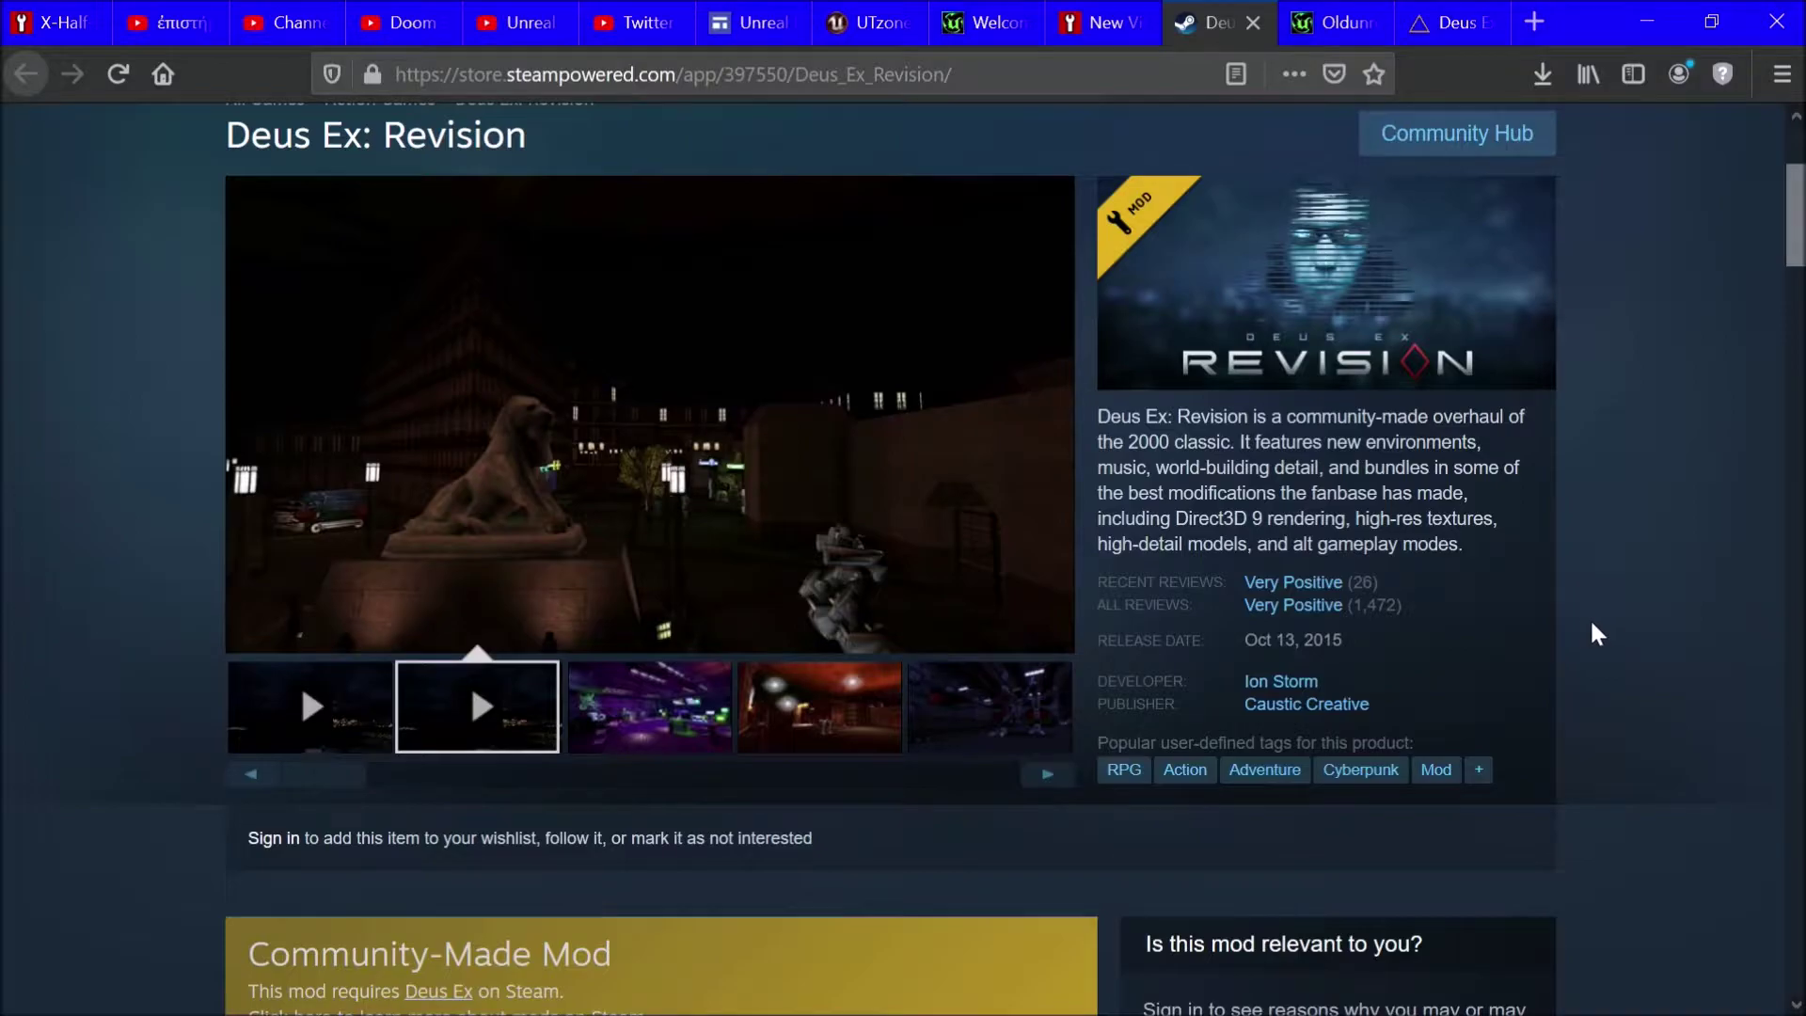
scroll(1633, 633, "down", 9)
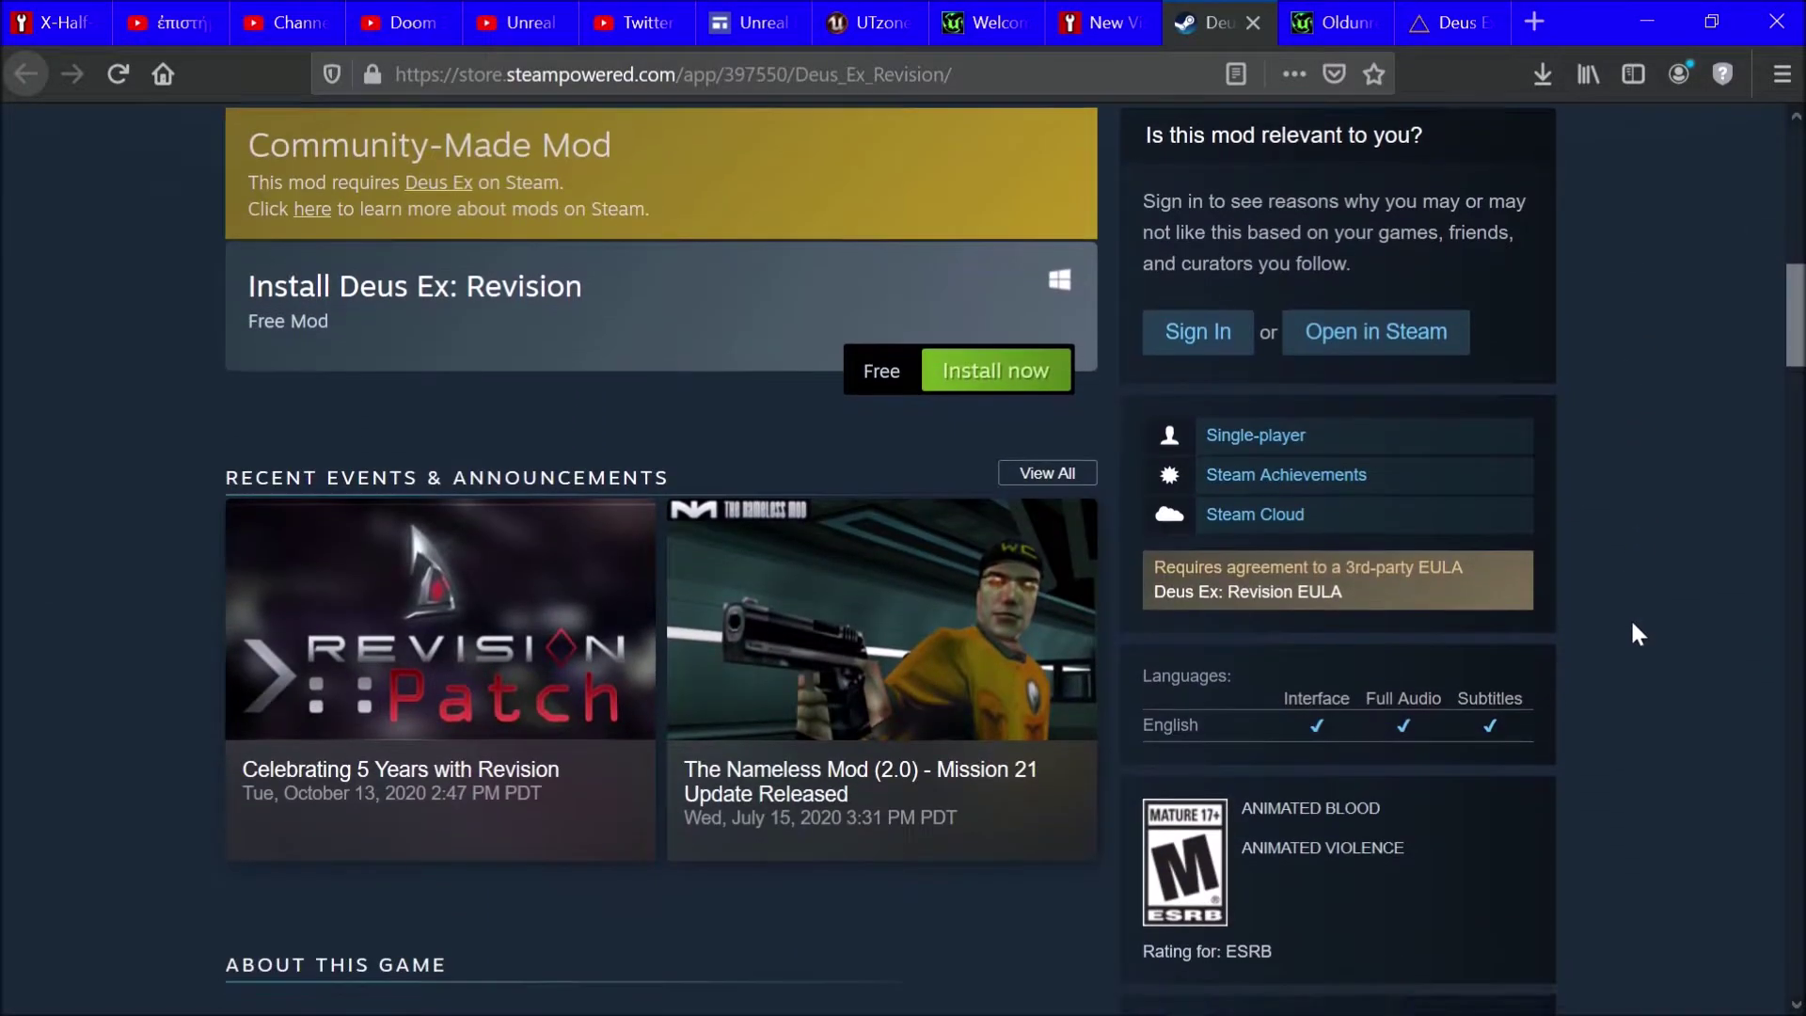
scroll(1633, 625, "down", 4)
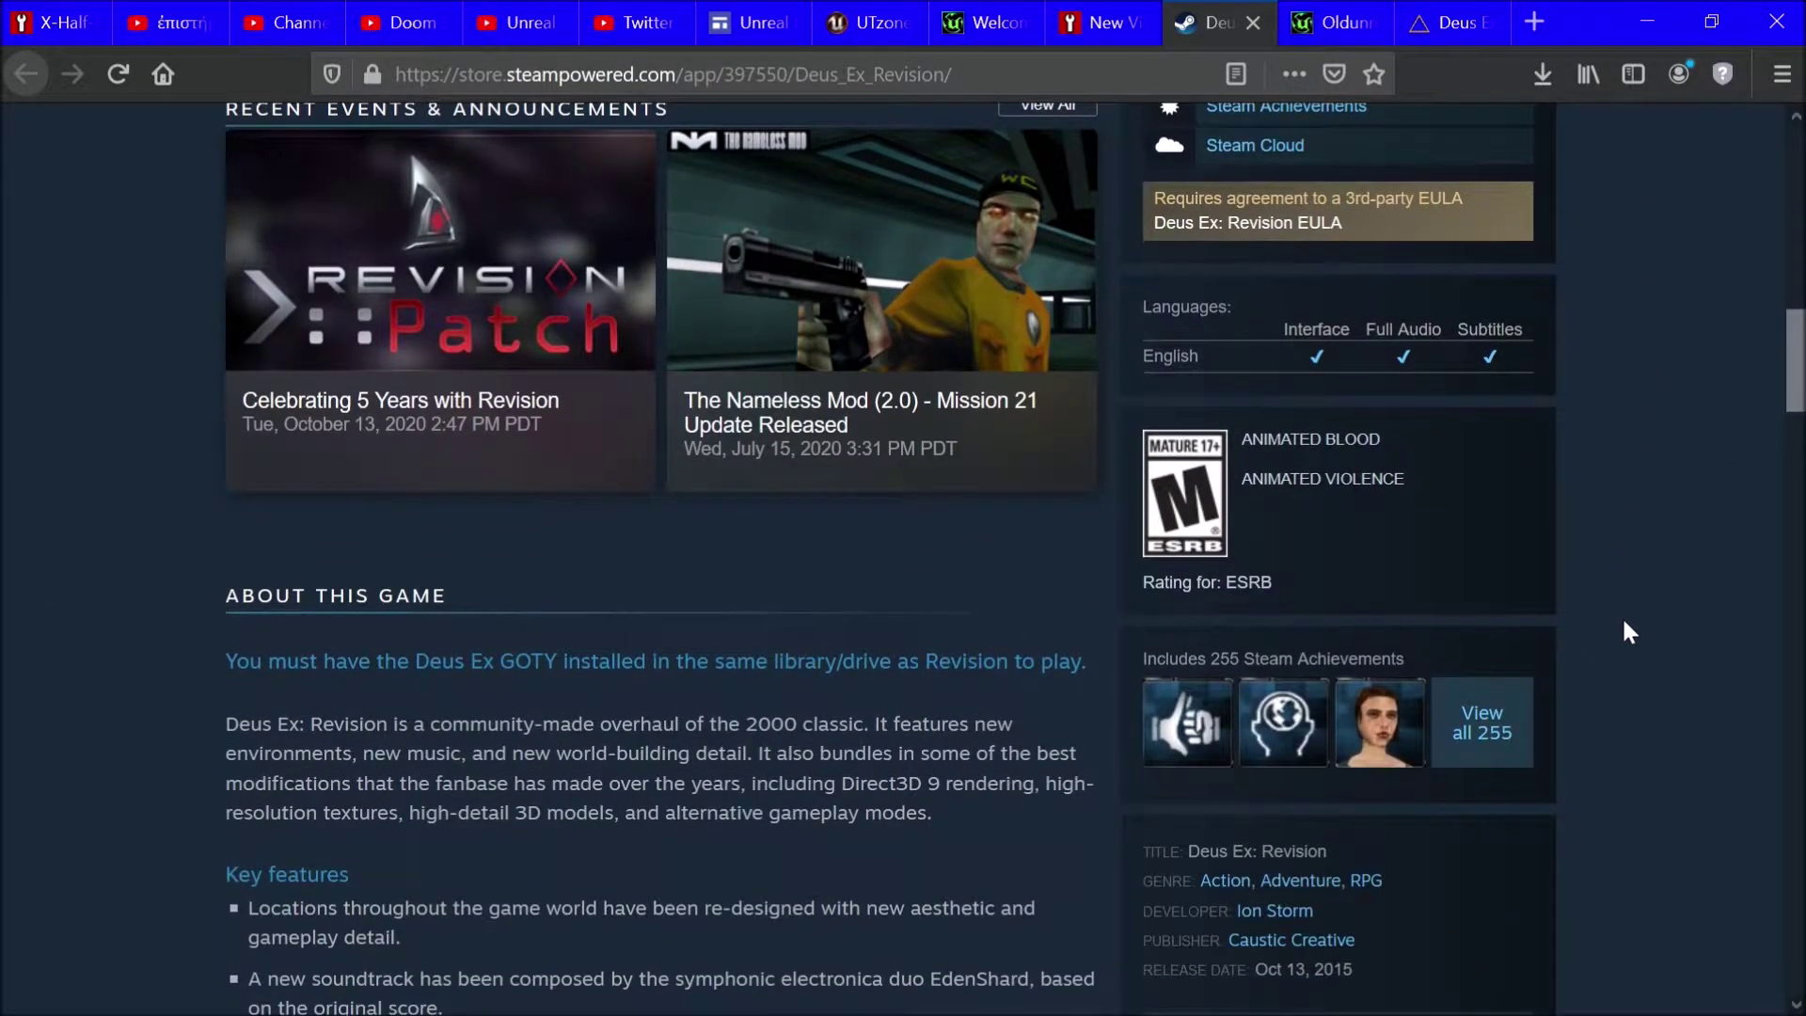
scroll(1630, 632, "down", 2)
scroll(1634, 631, "down", 2)
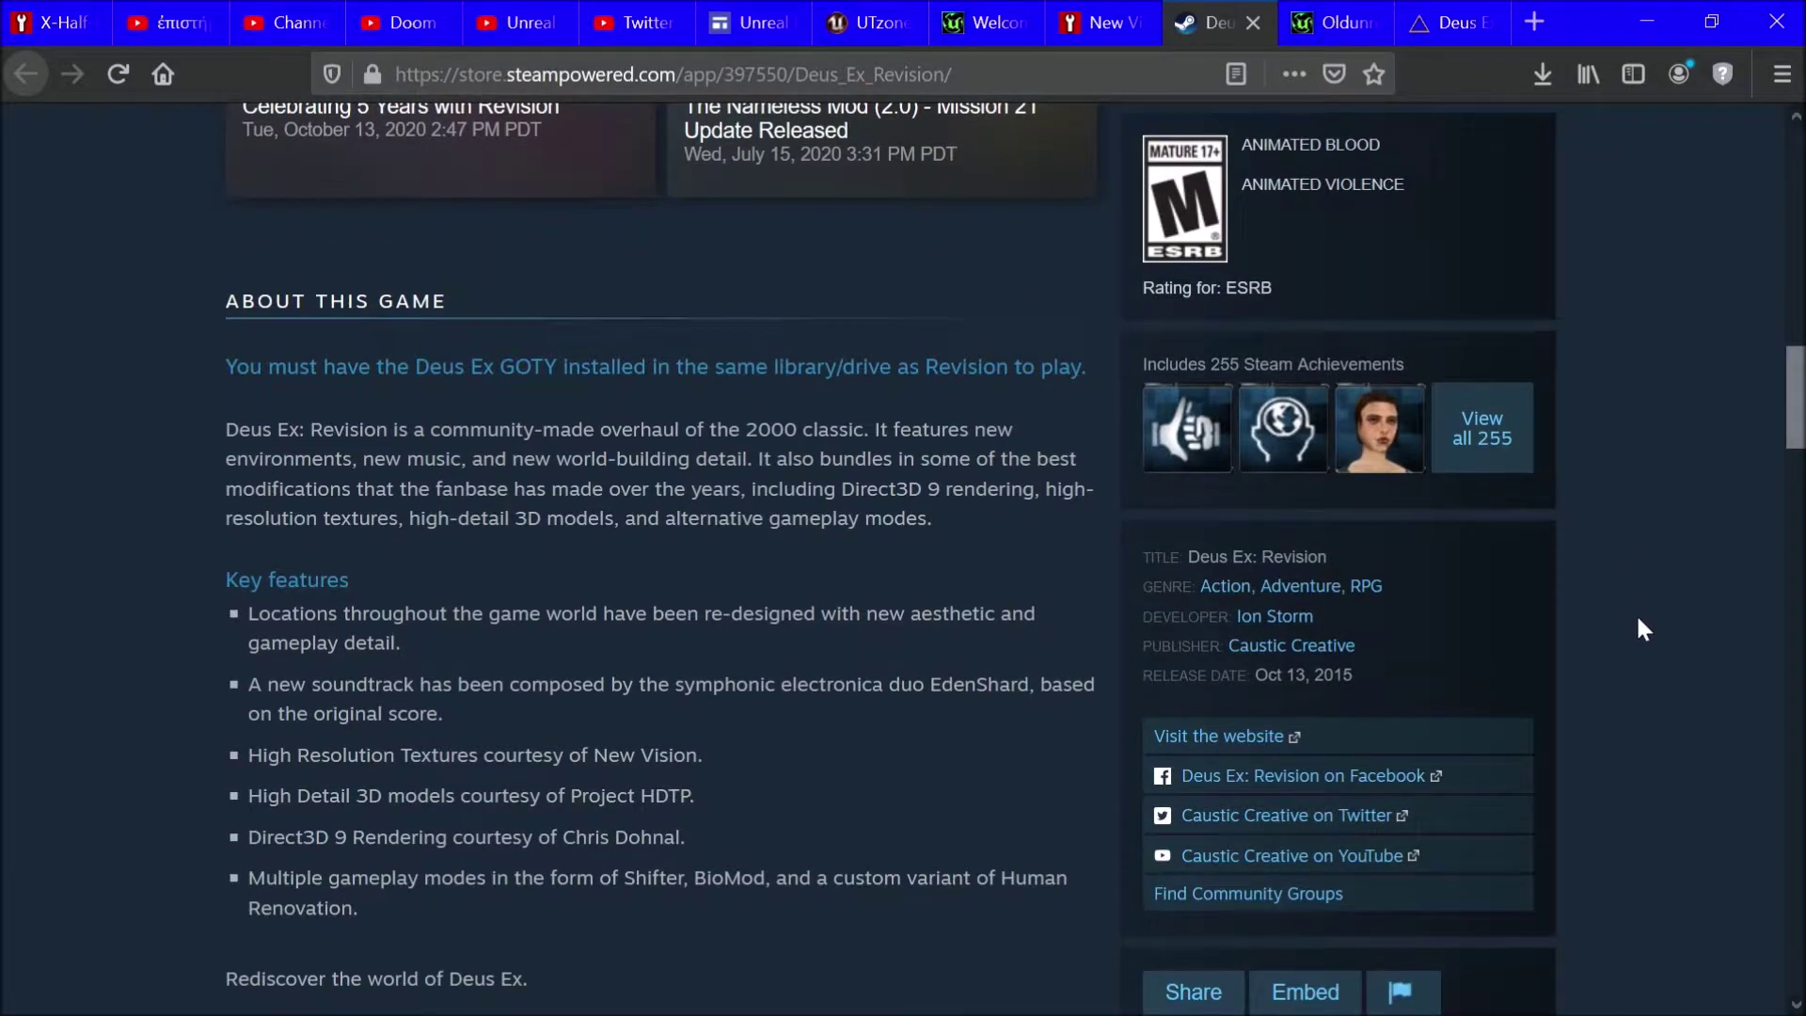
scroll(1641, 628, "down", 2)
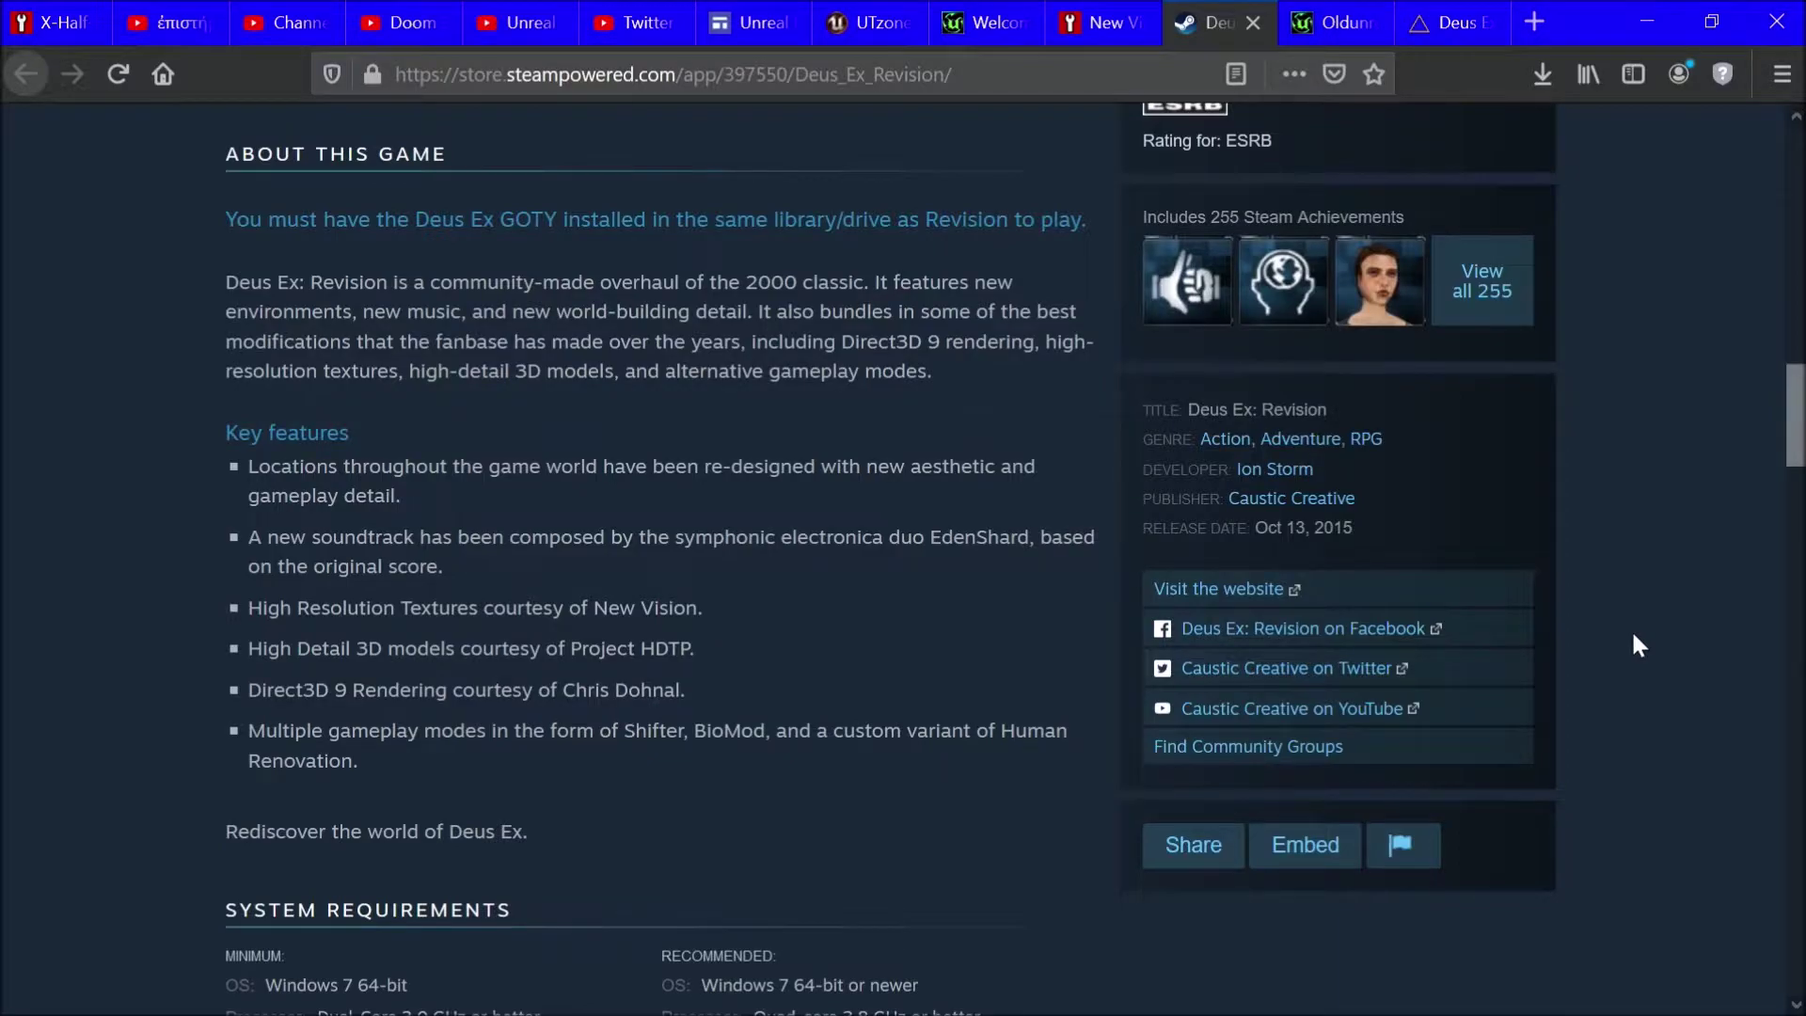
scroll(1634, 645, "down", 3)
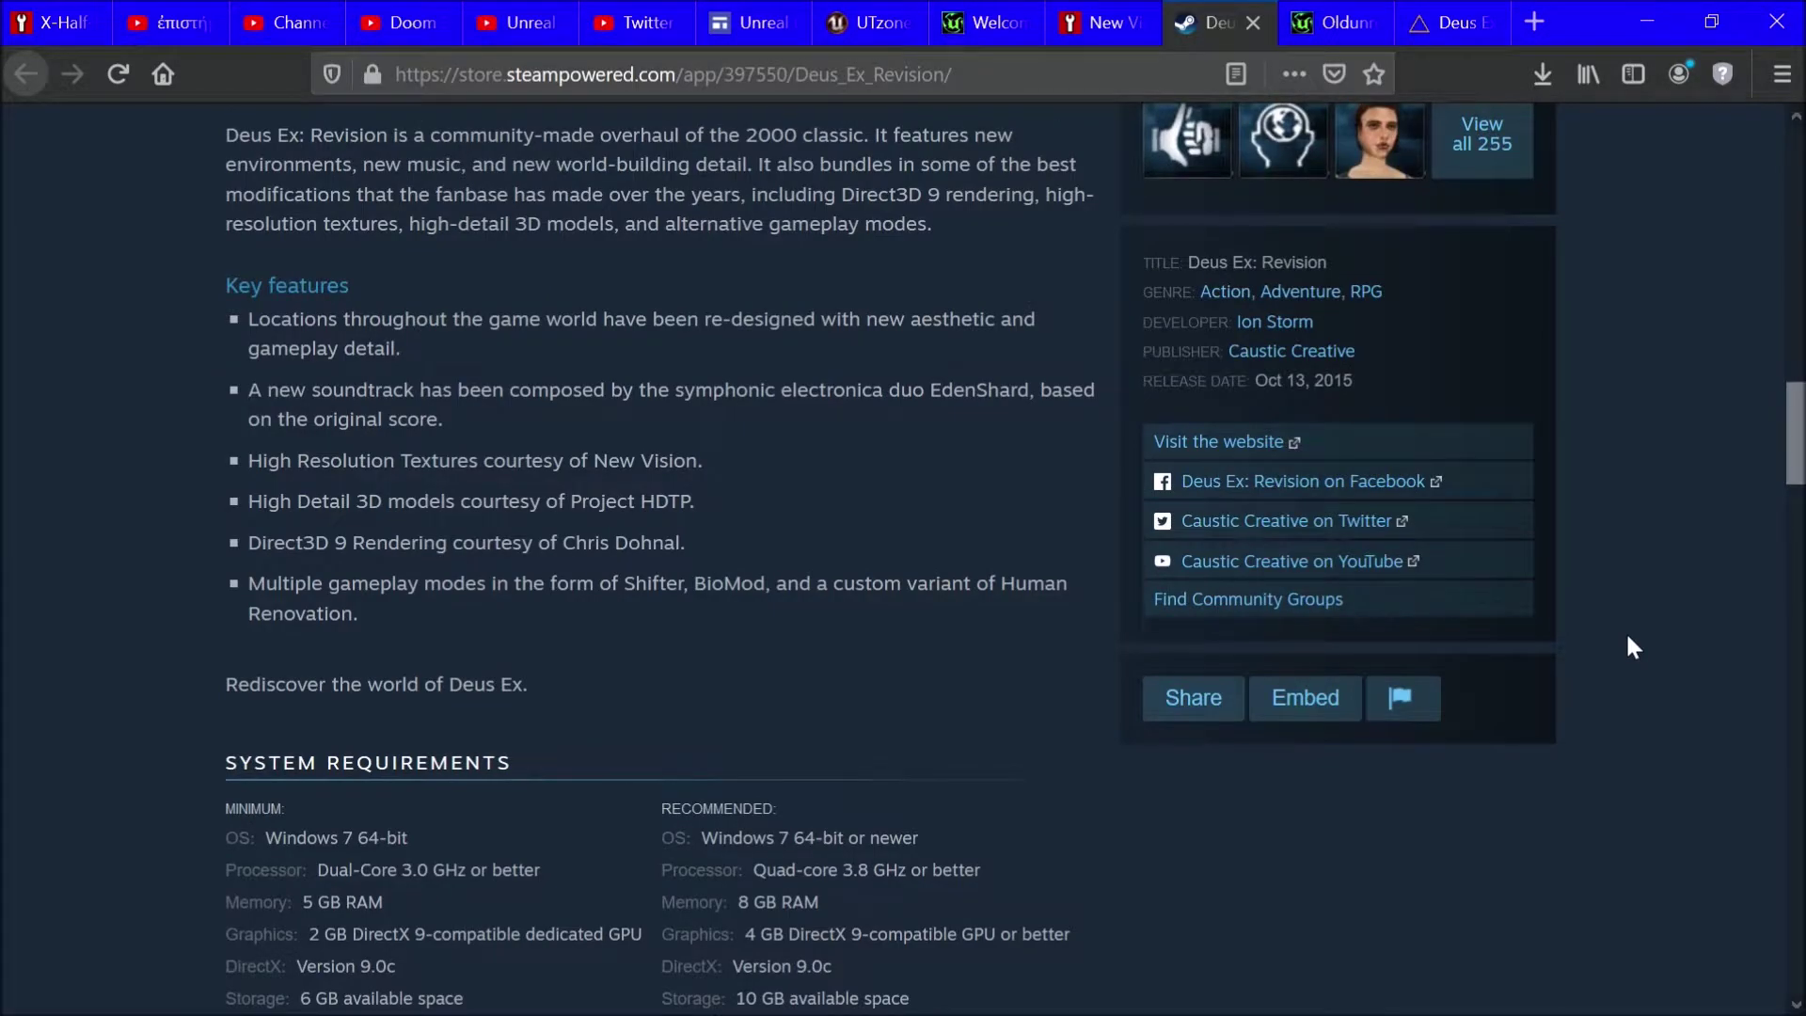
scroll(1627, 637, "down", 3)
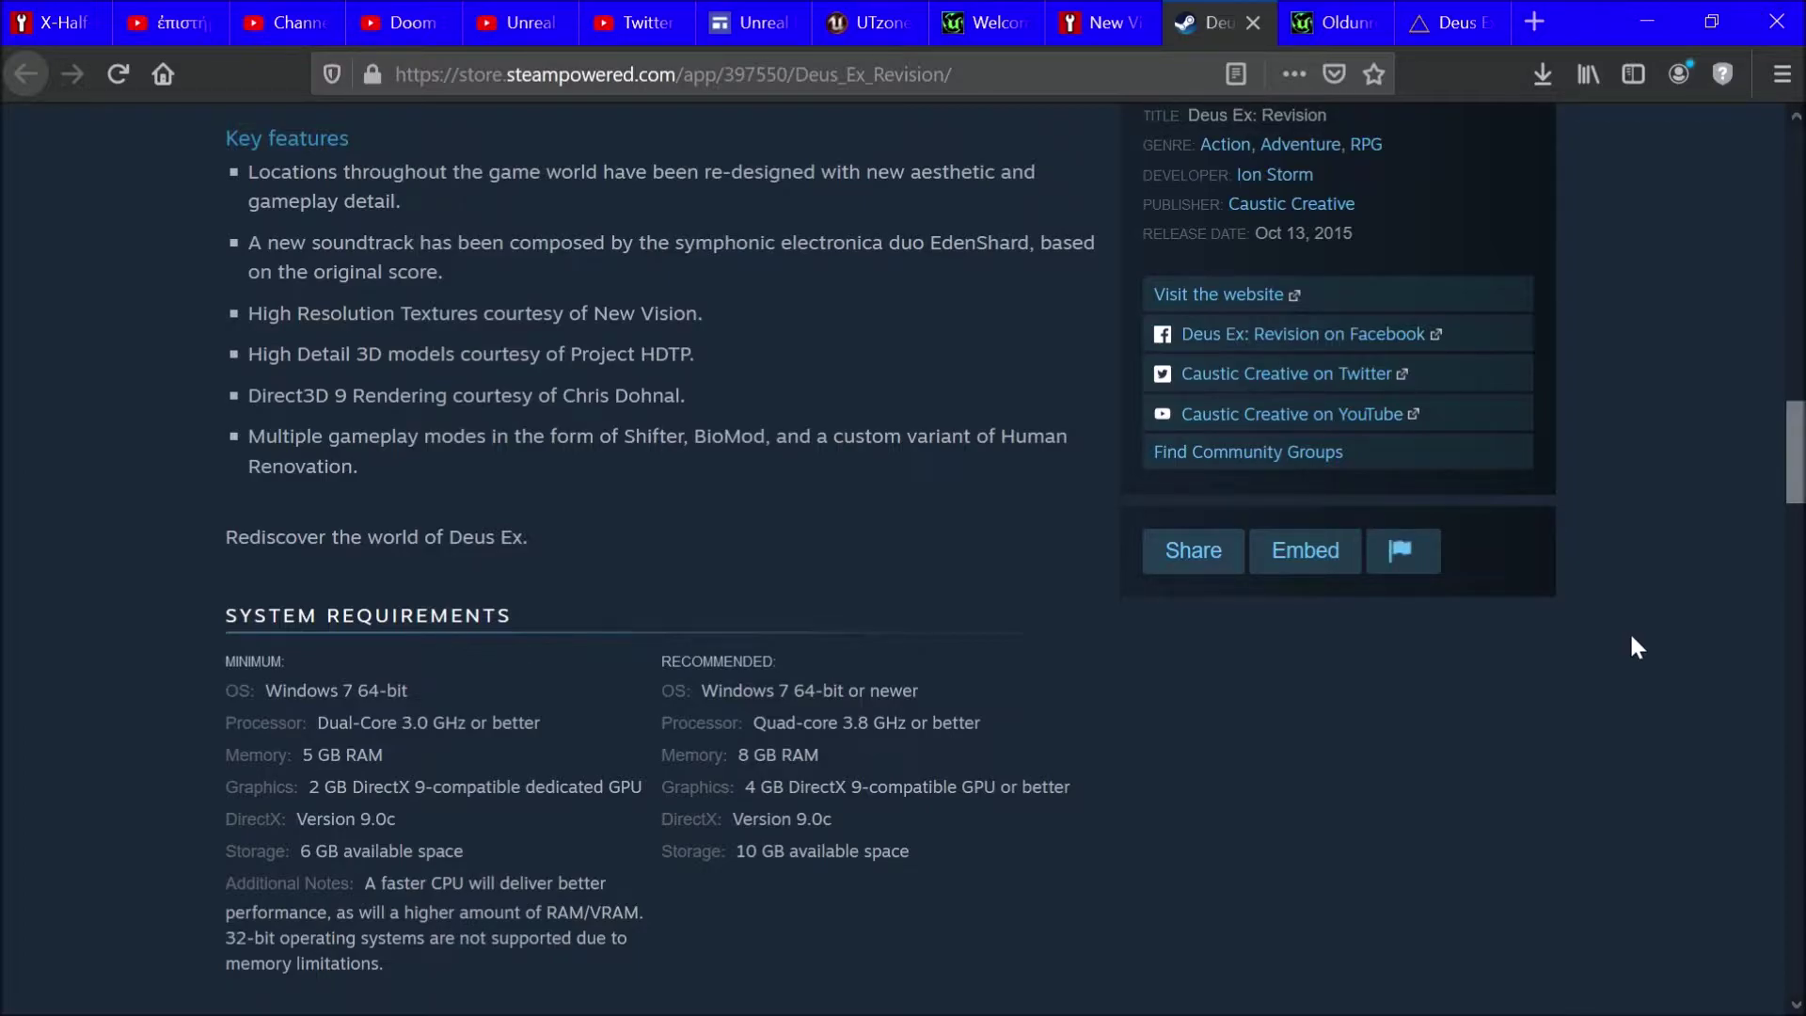
left_click(1653, 22)
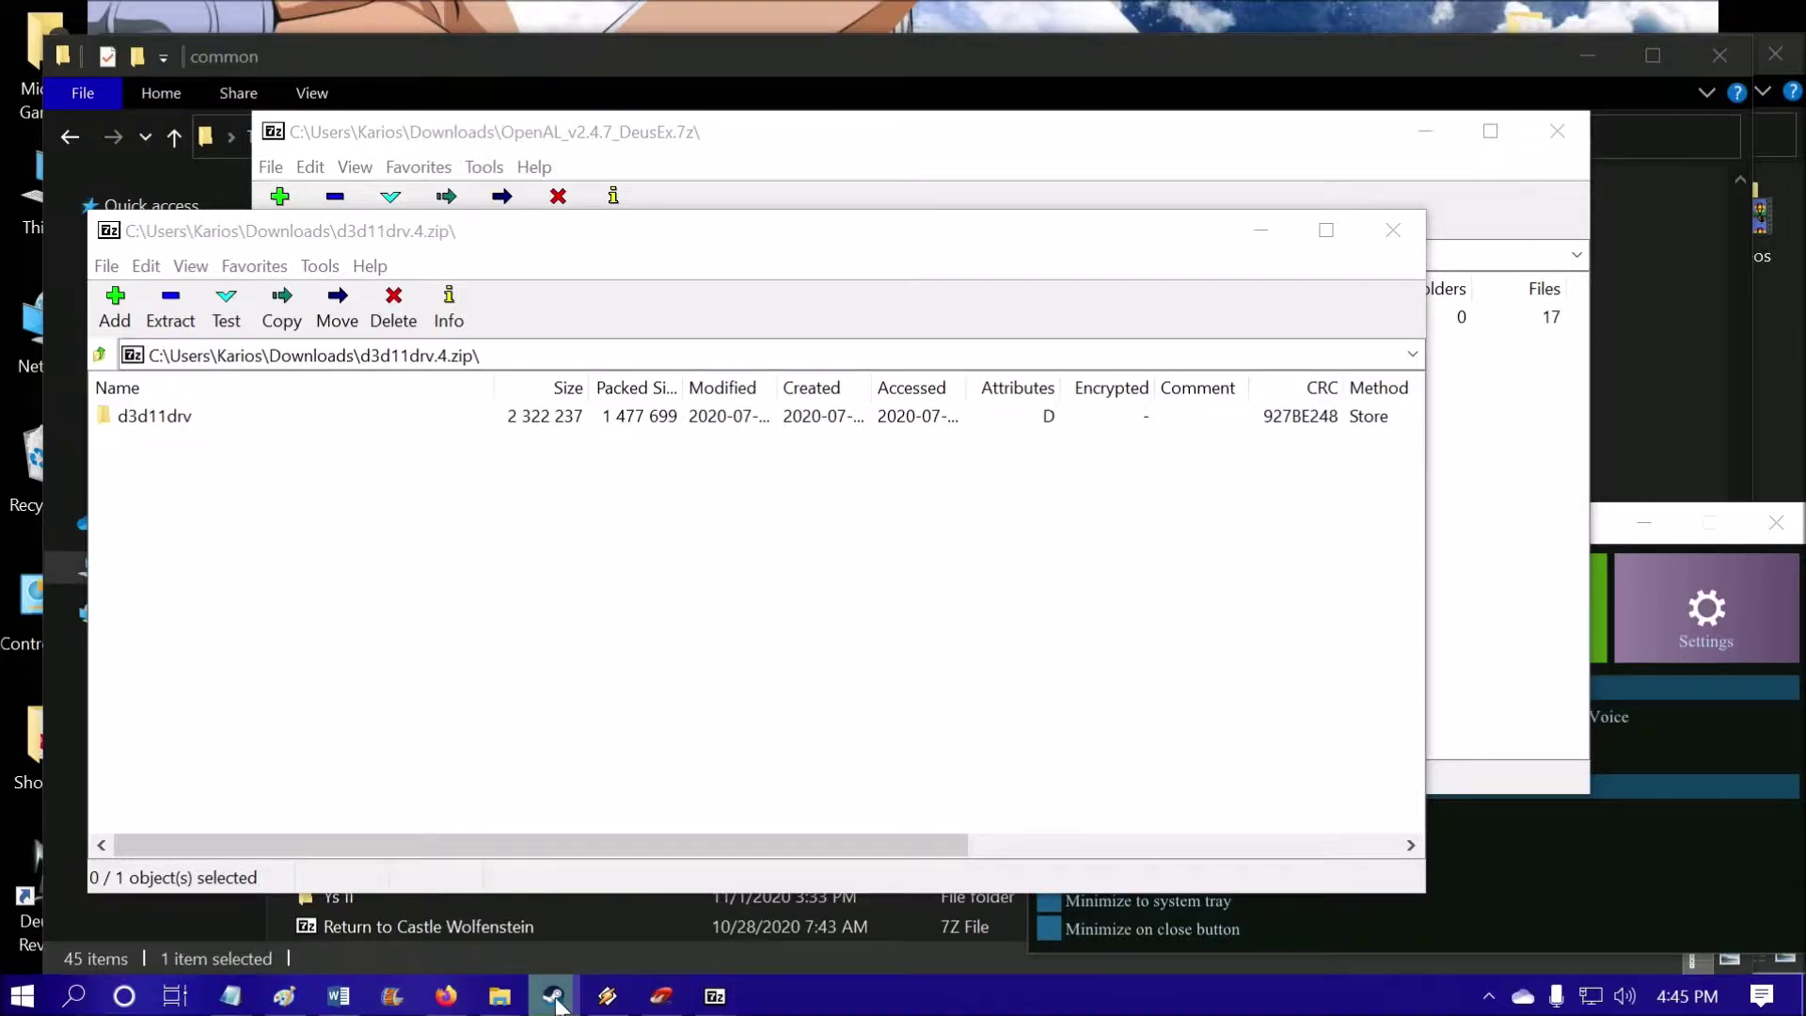
Switch to Steam and start downloading Deus Ex: Revision from the game library
left_click(554, 996)
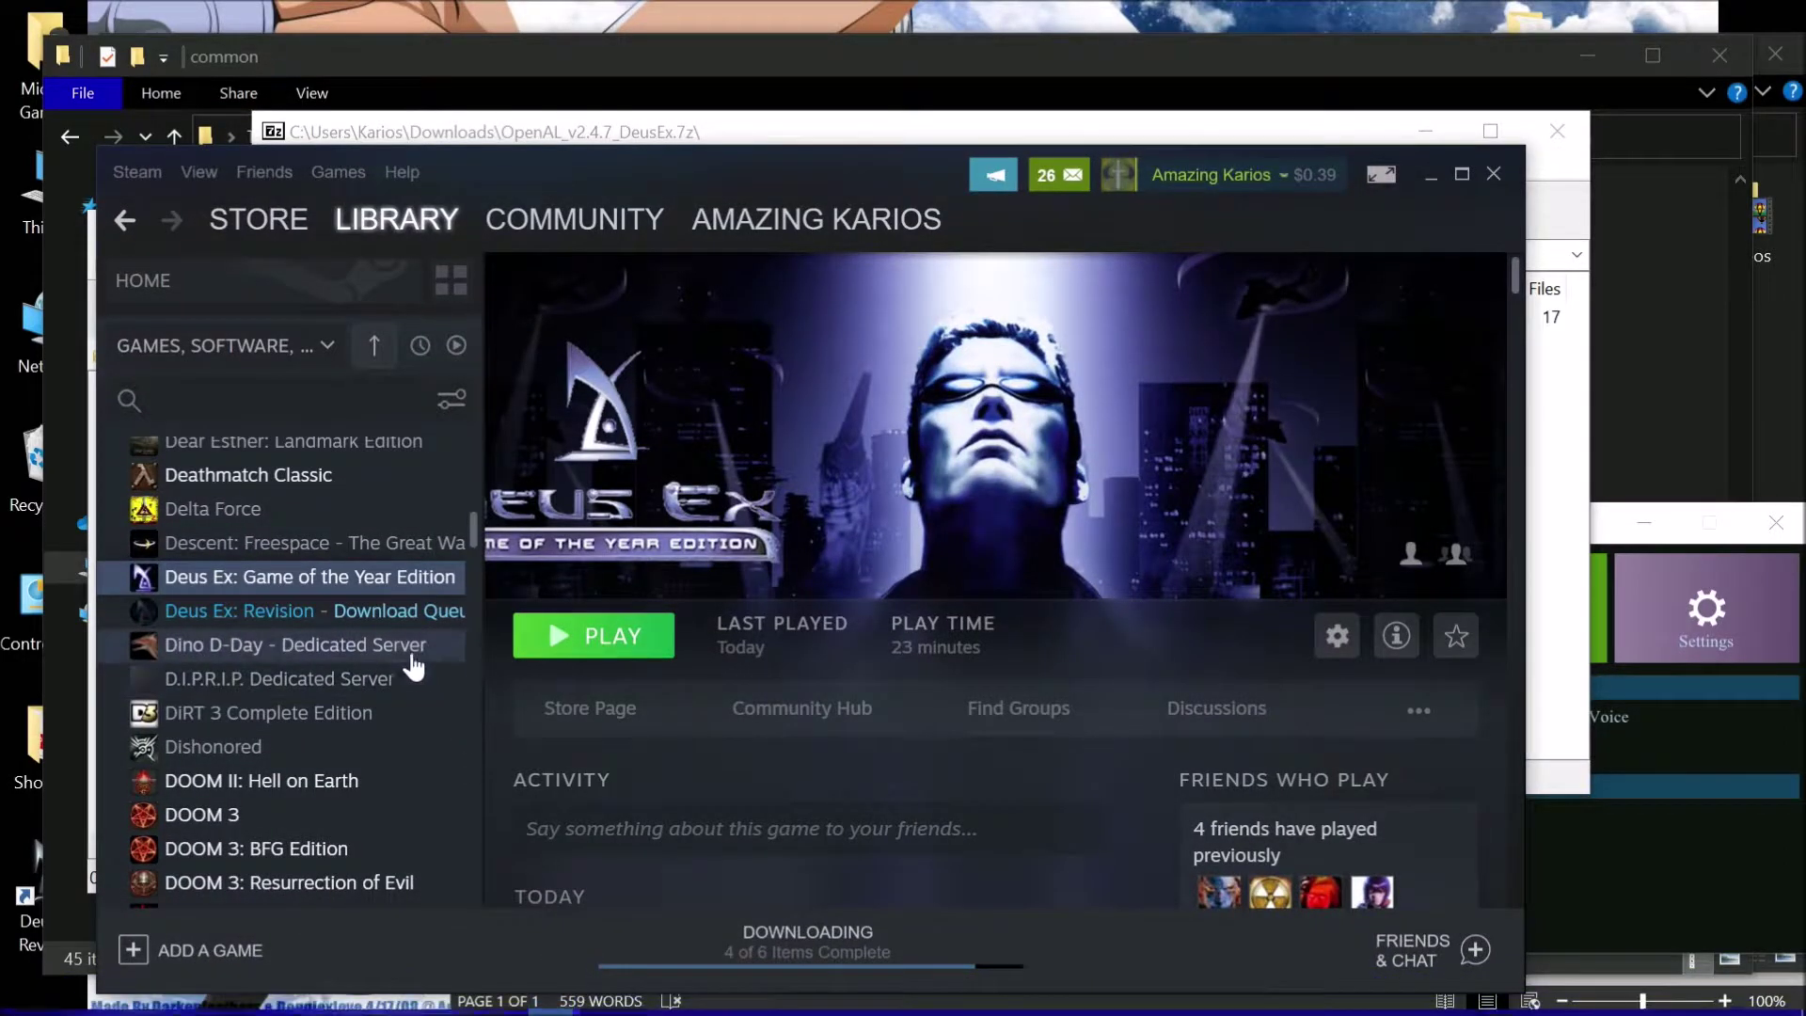
left_click(402, 614)
right_click(403, 612)
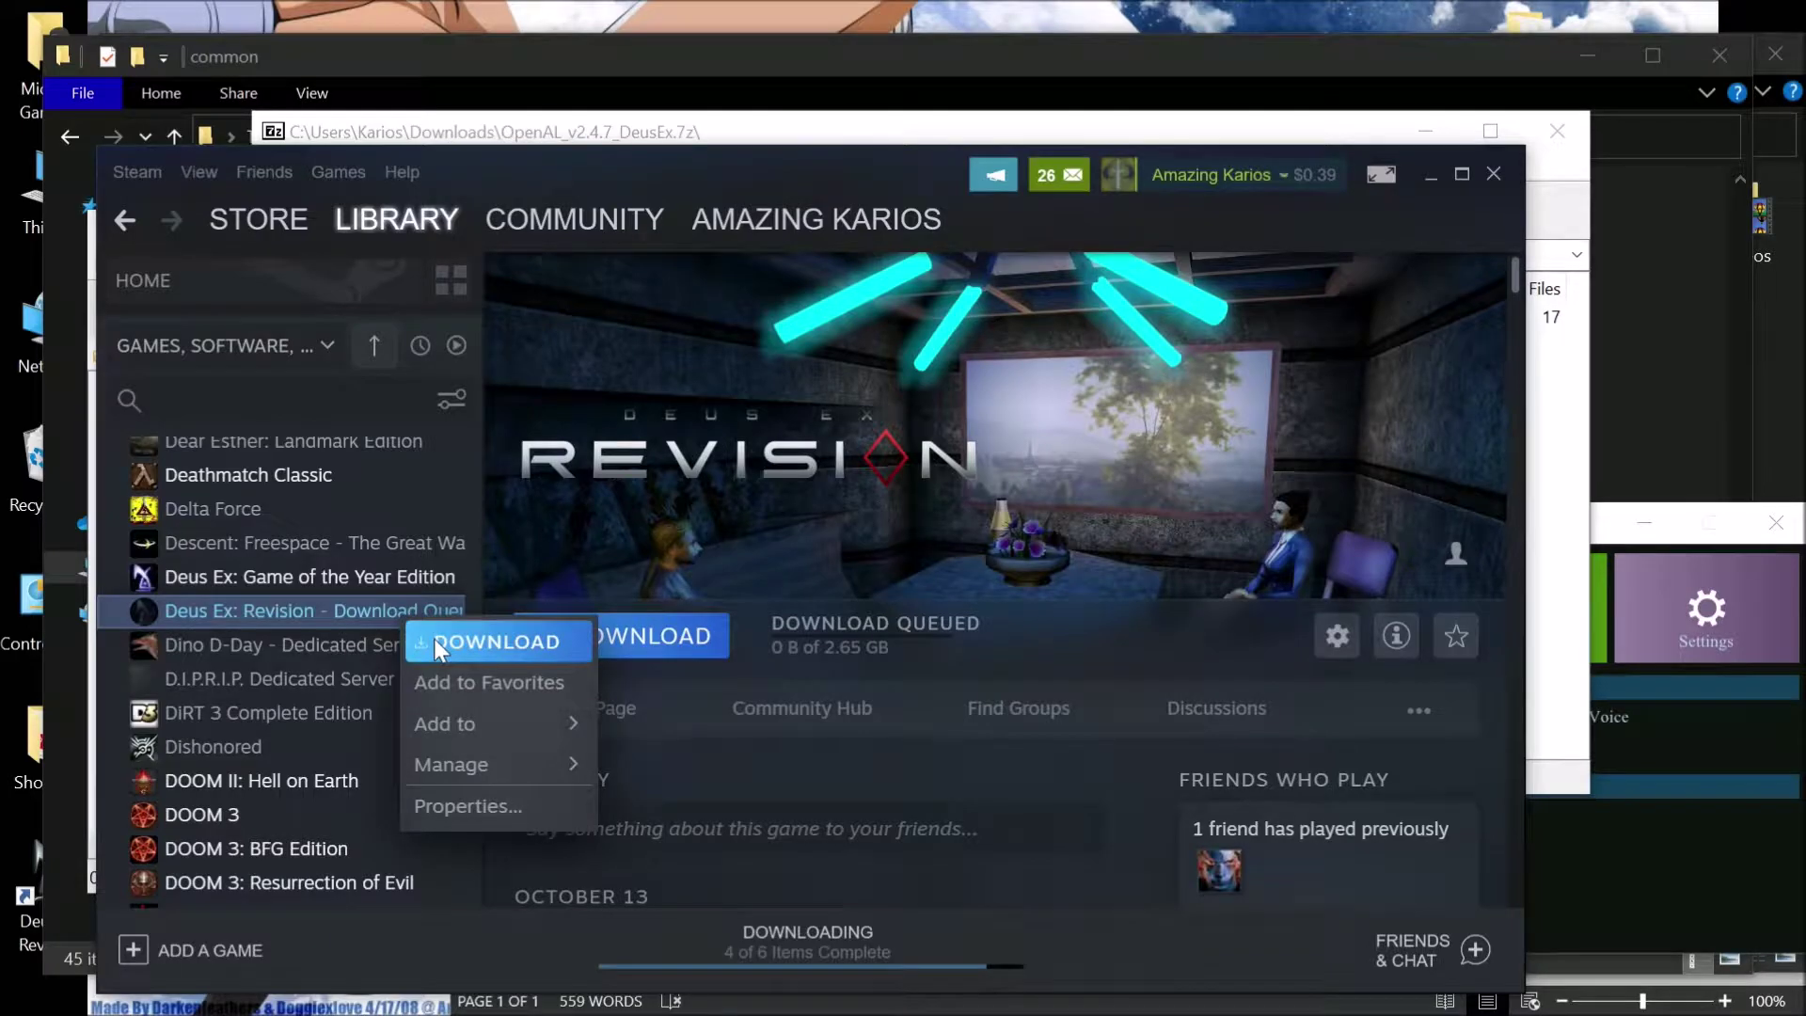
left_click(433, 640)
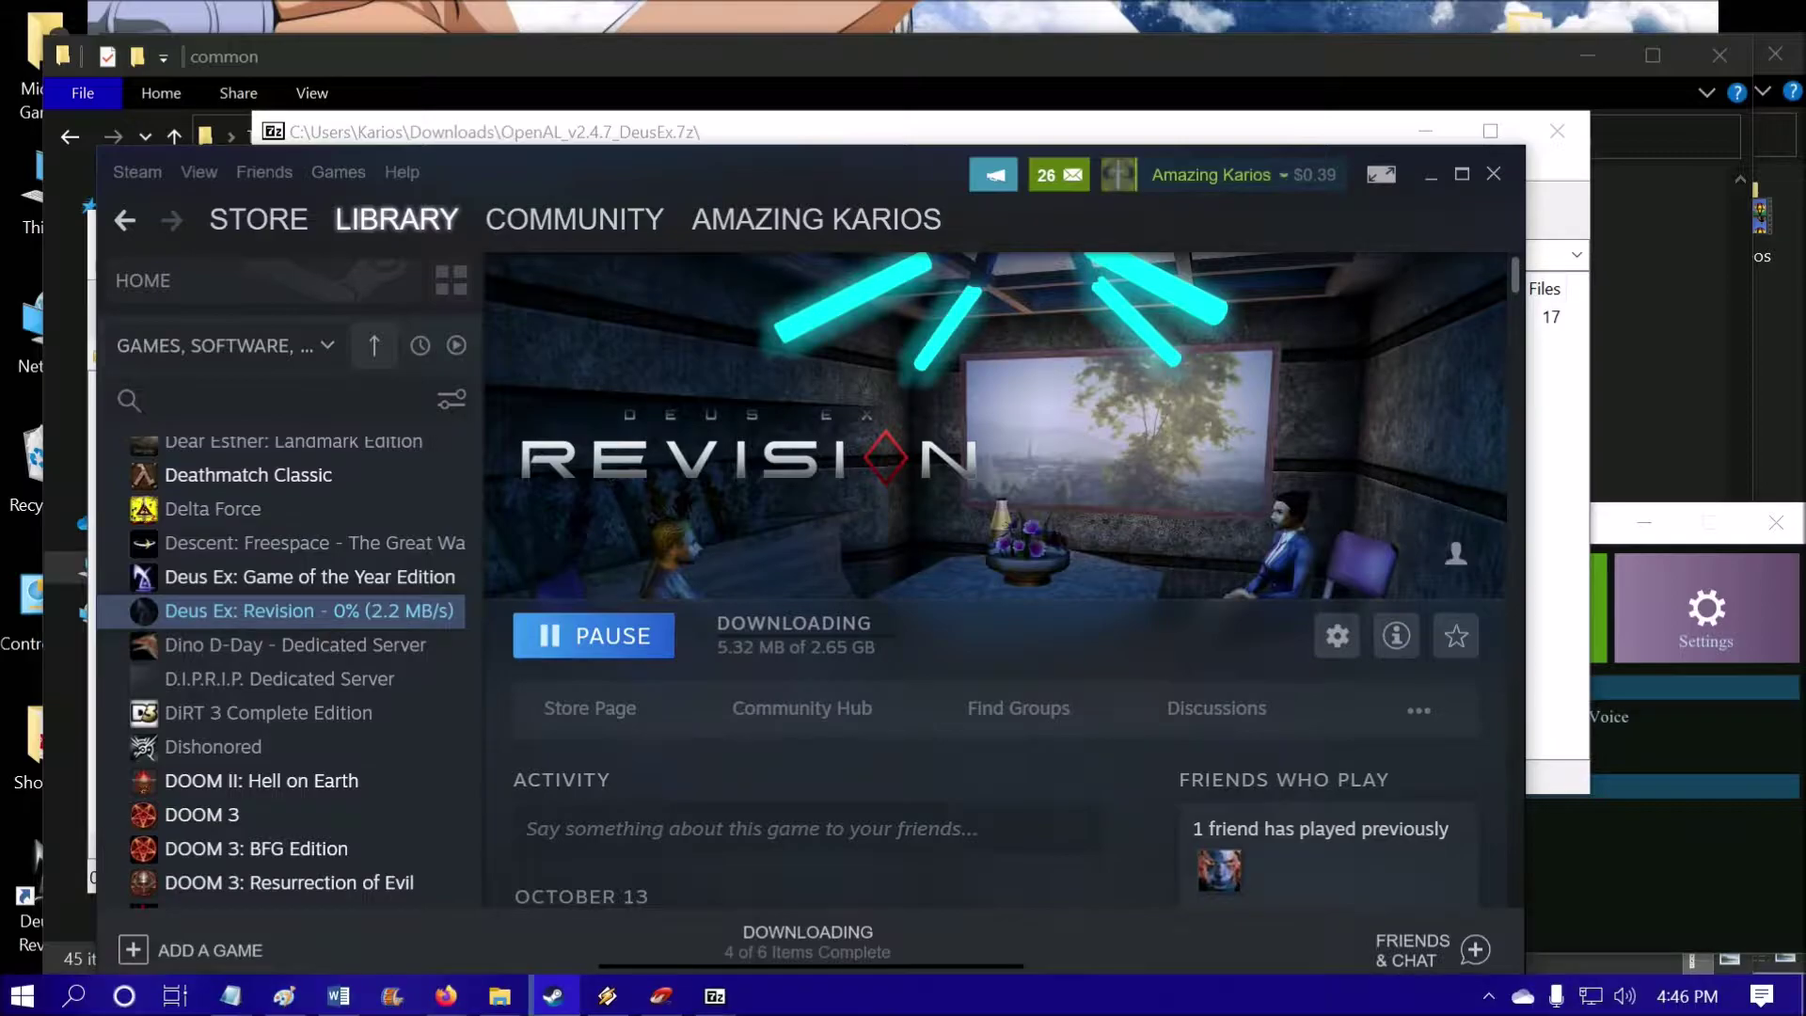
left_click(1600, 534)
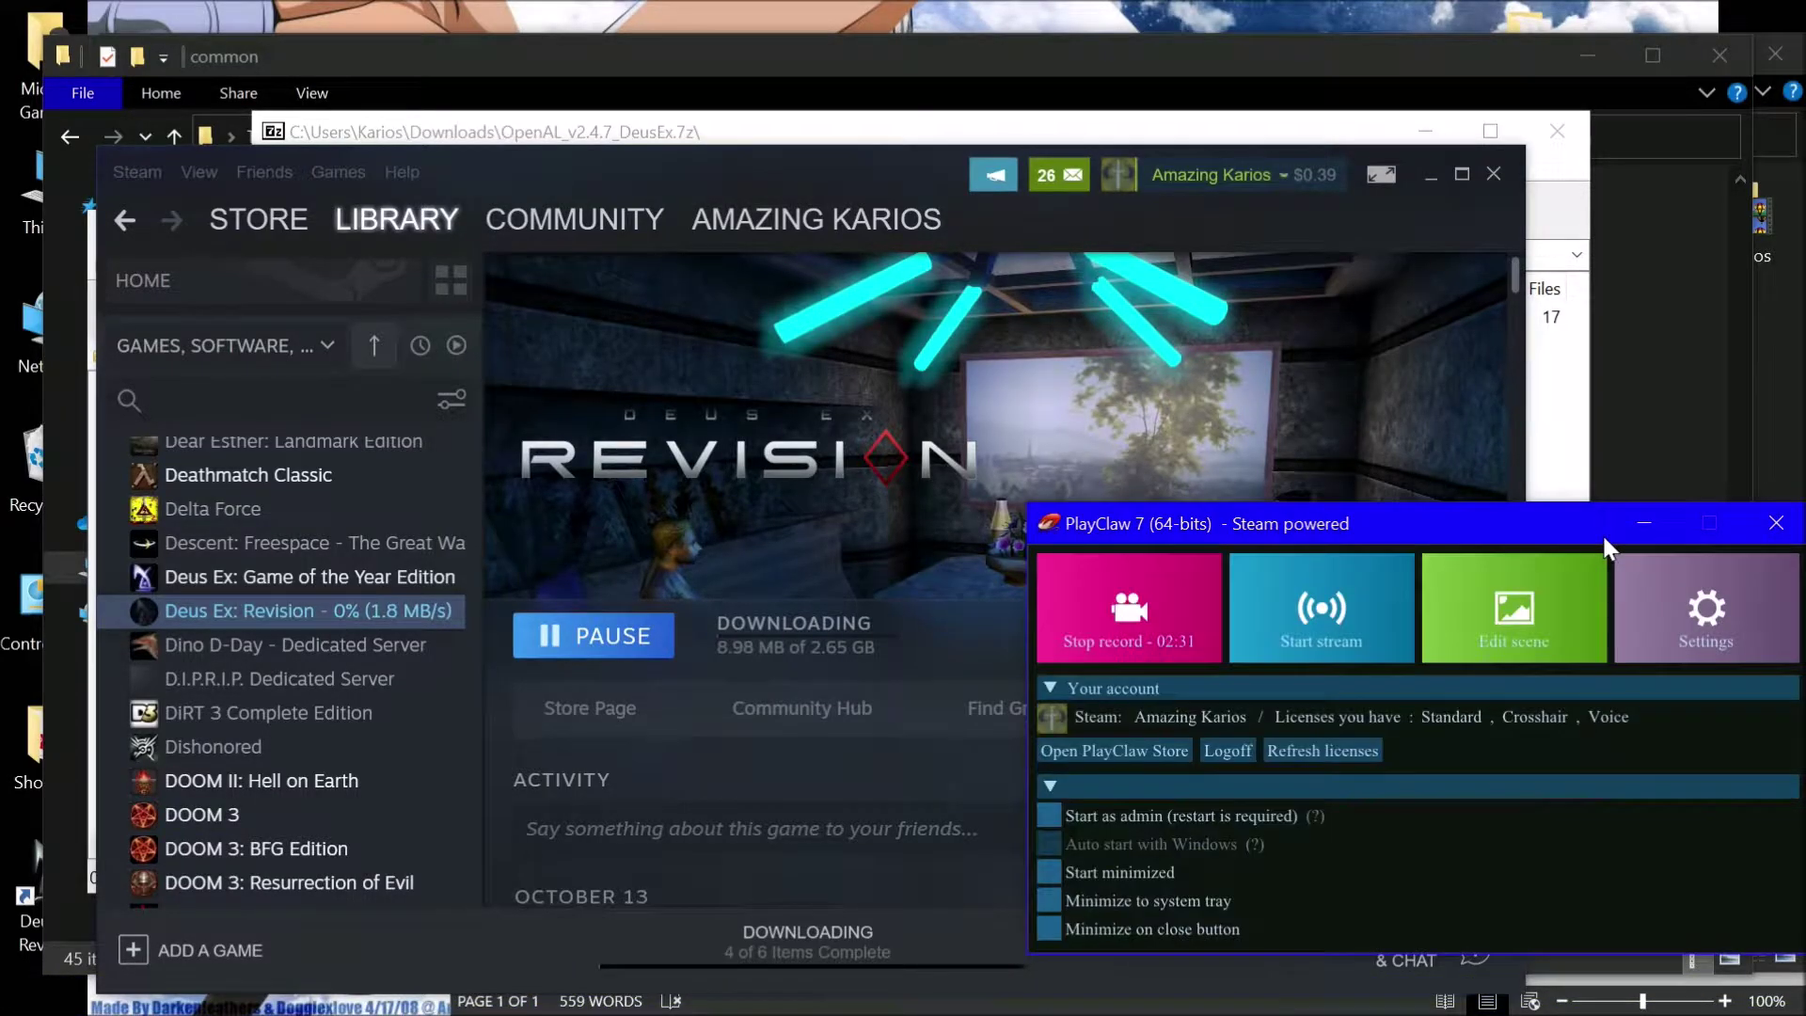
left_click(1132, 615)
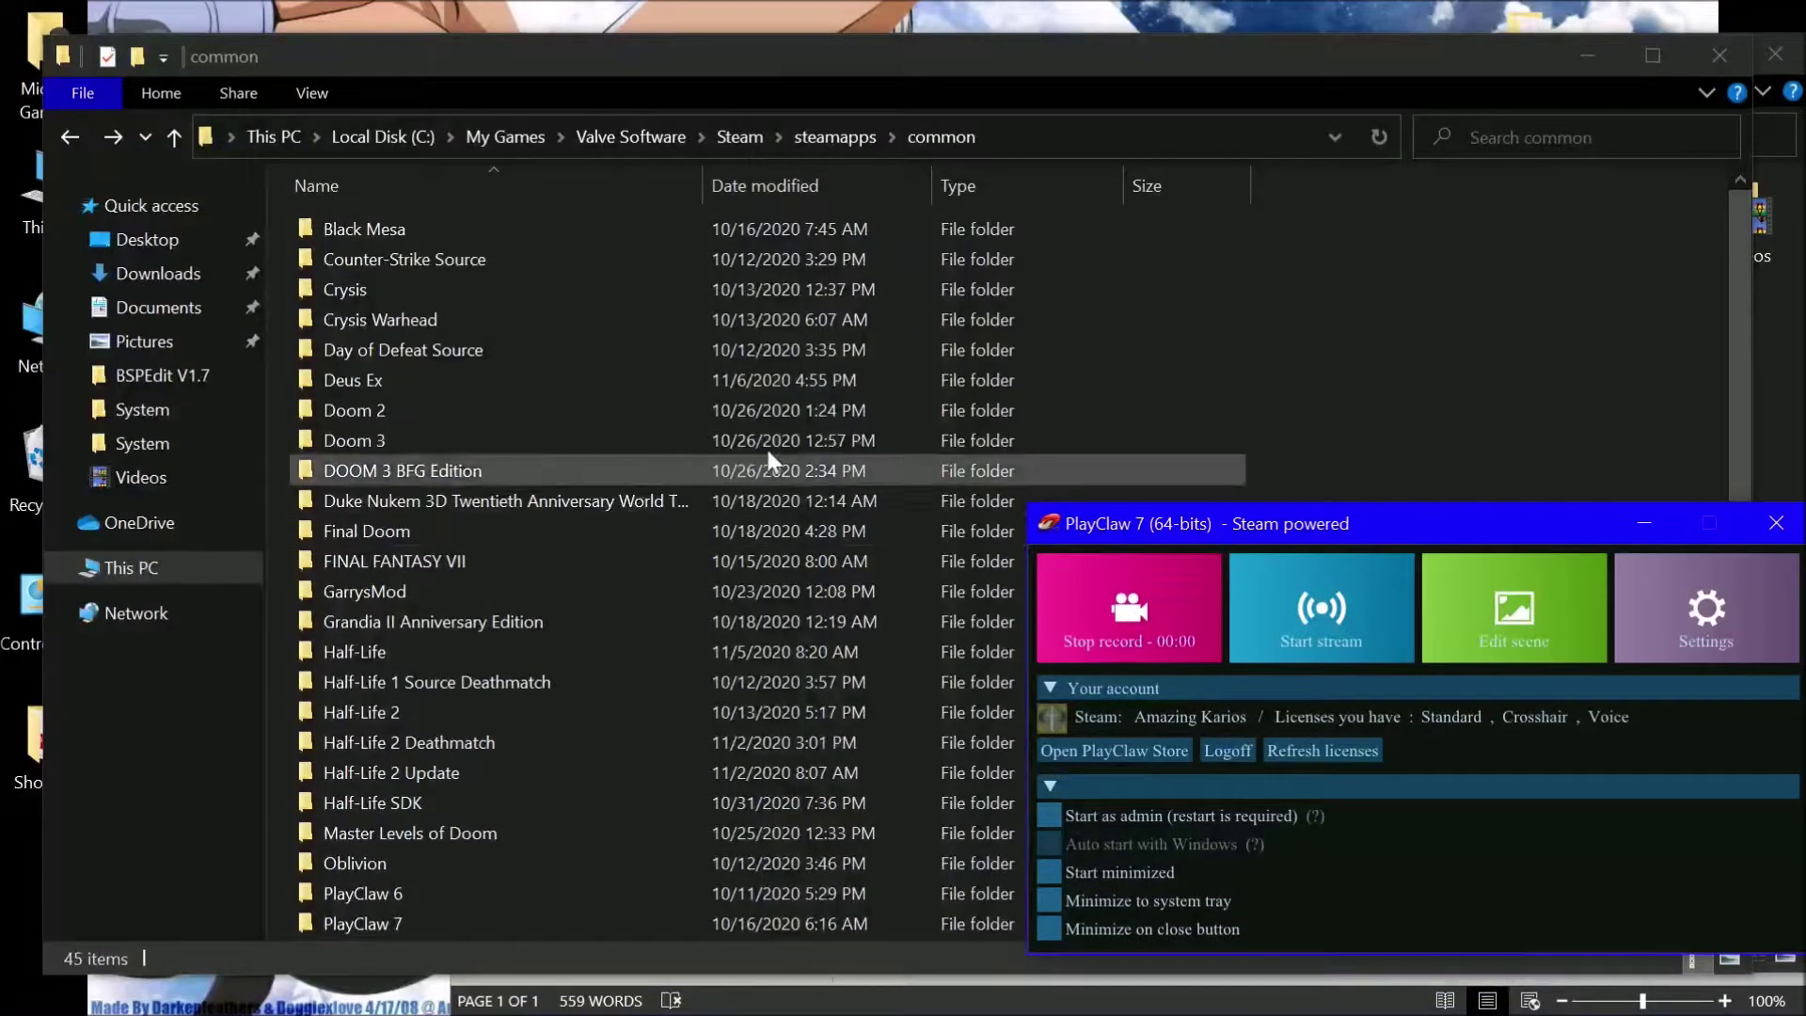
In File Explorer, open the System folder inside Deus Ex's Revision folder
left_click(71, 138)
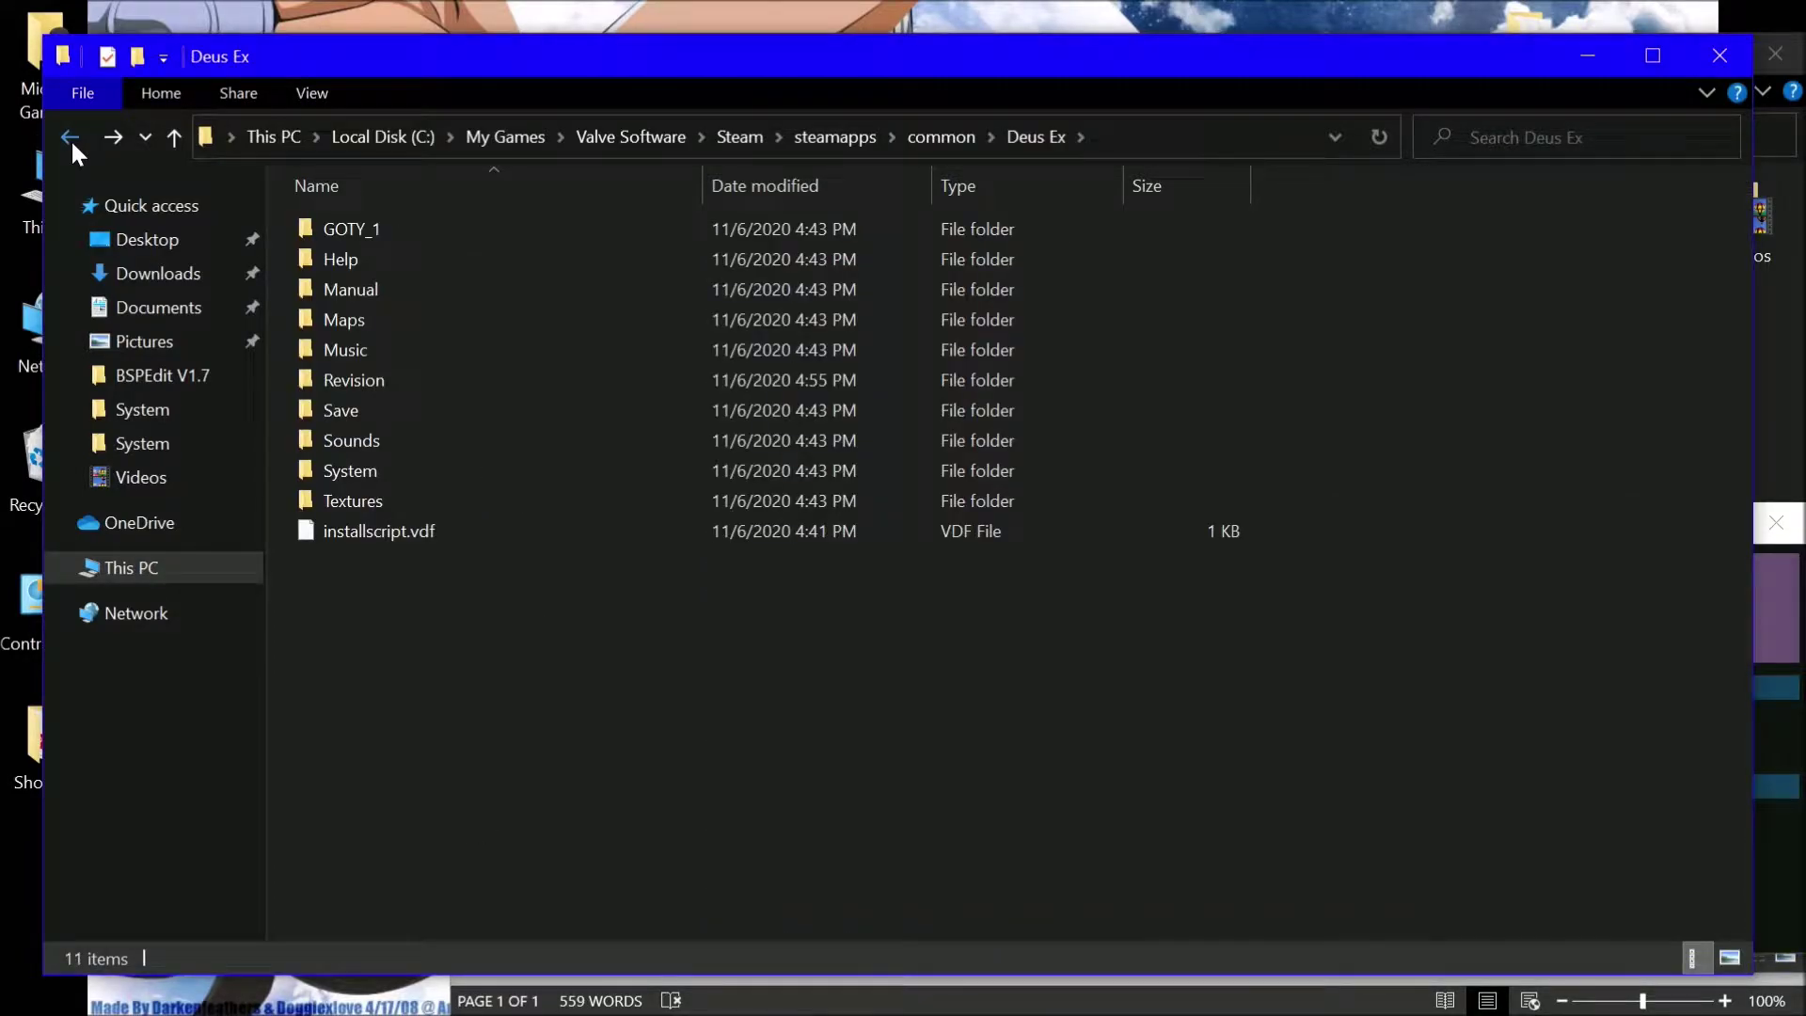
double_click(318, 380)
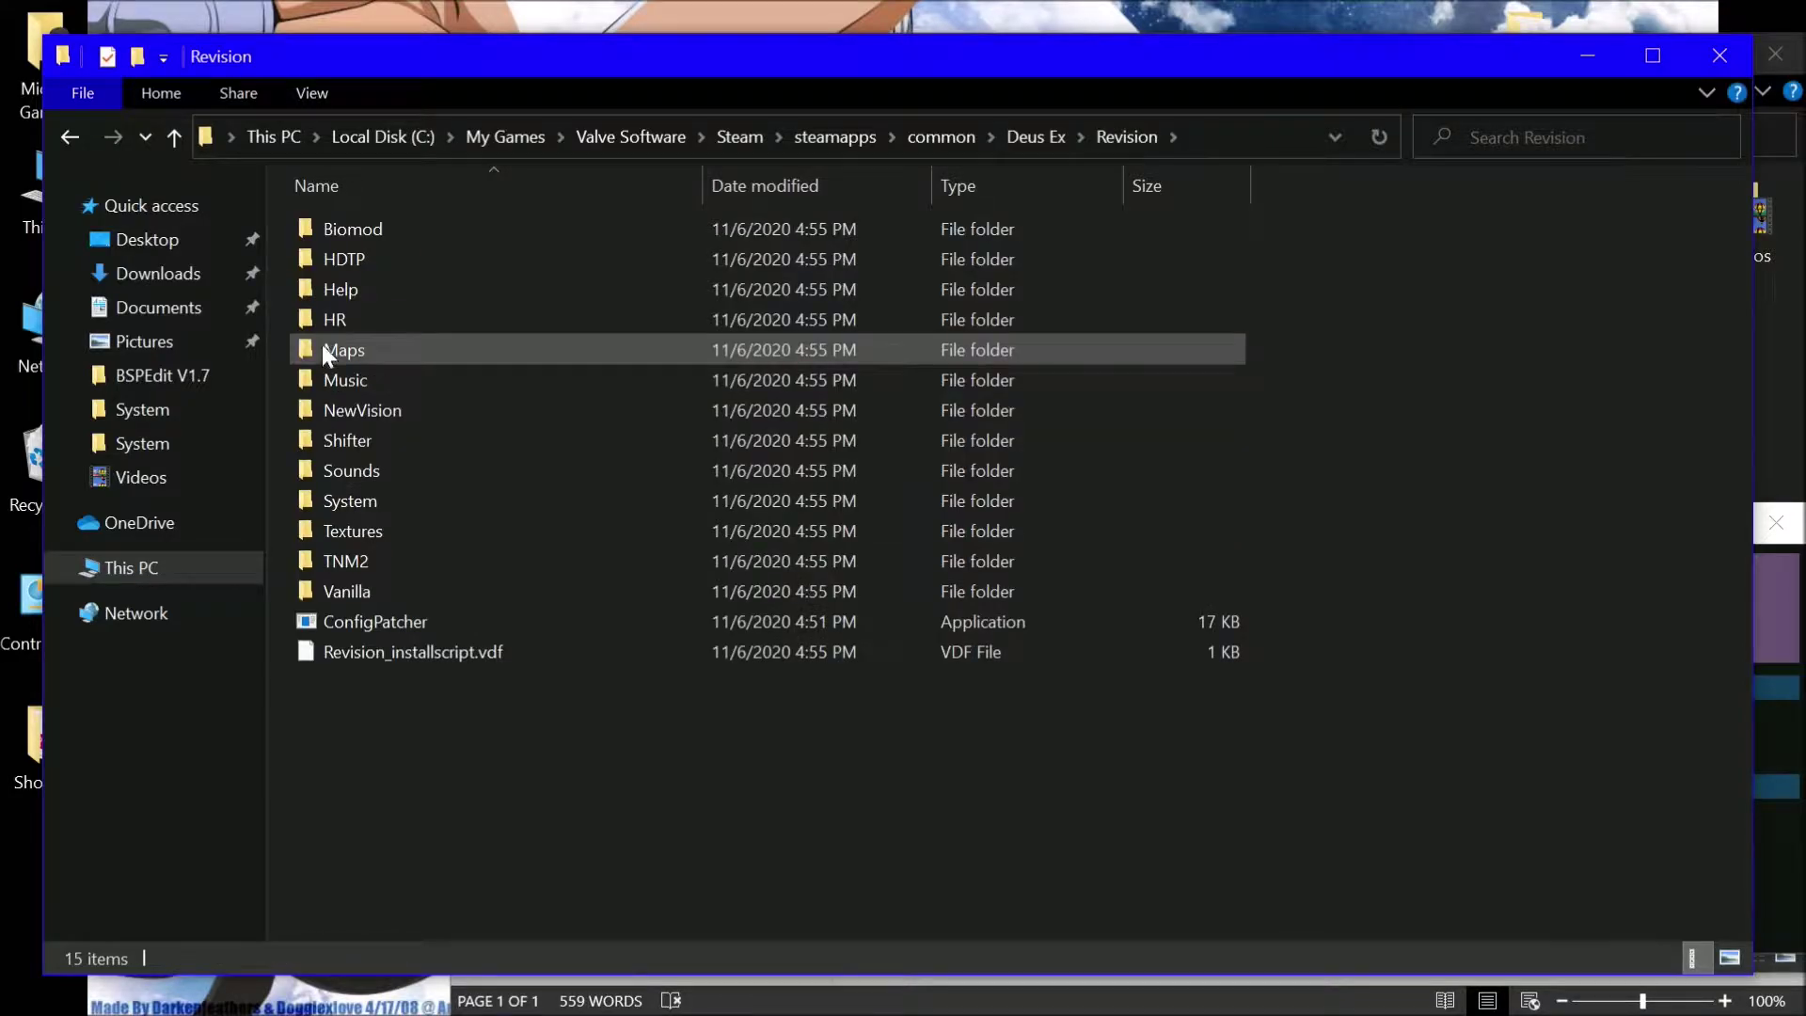
double_click(354, 506)
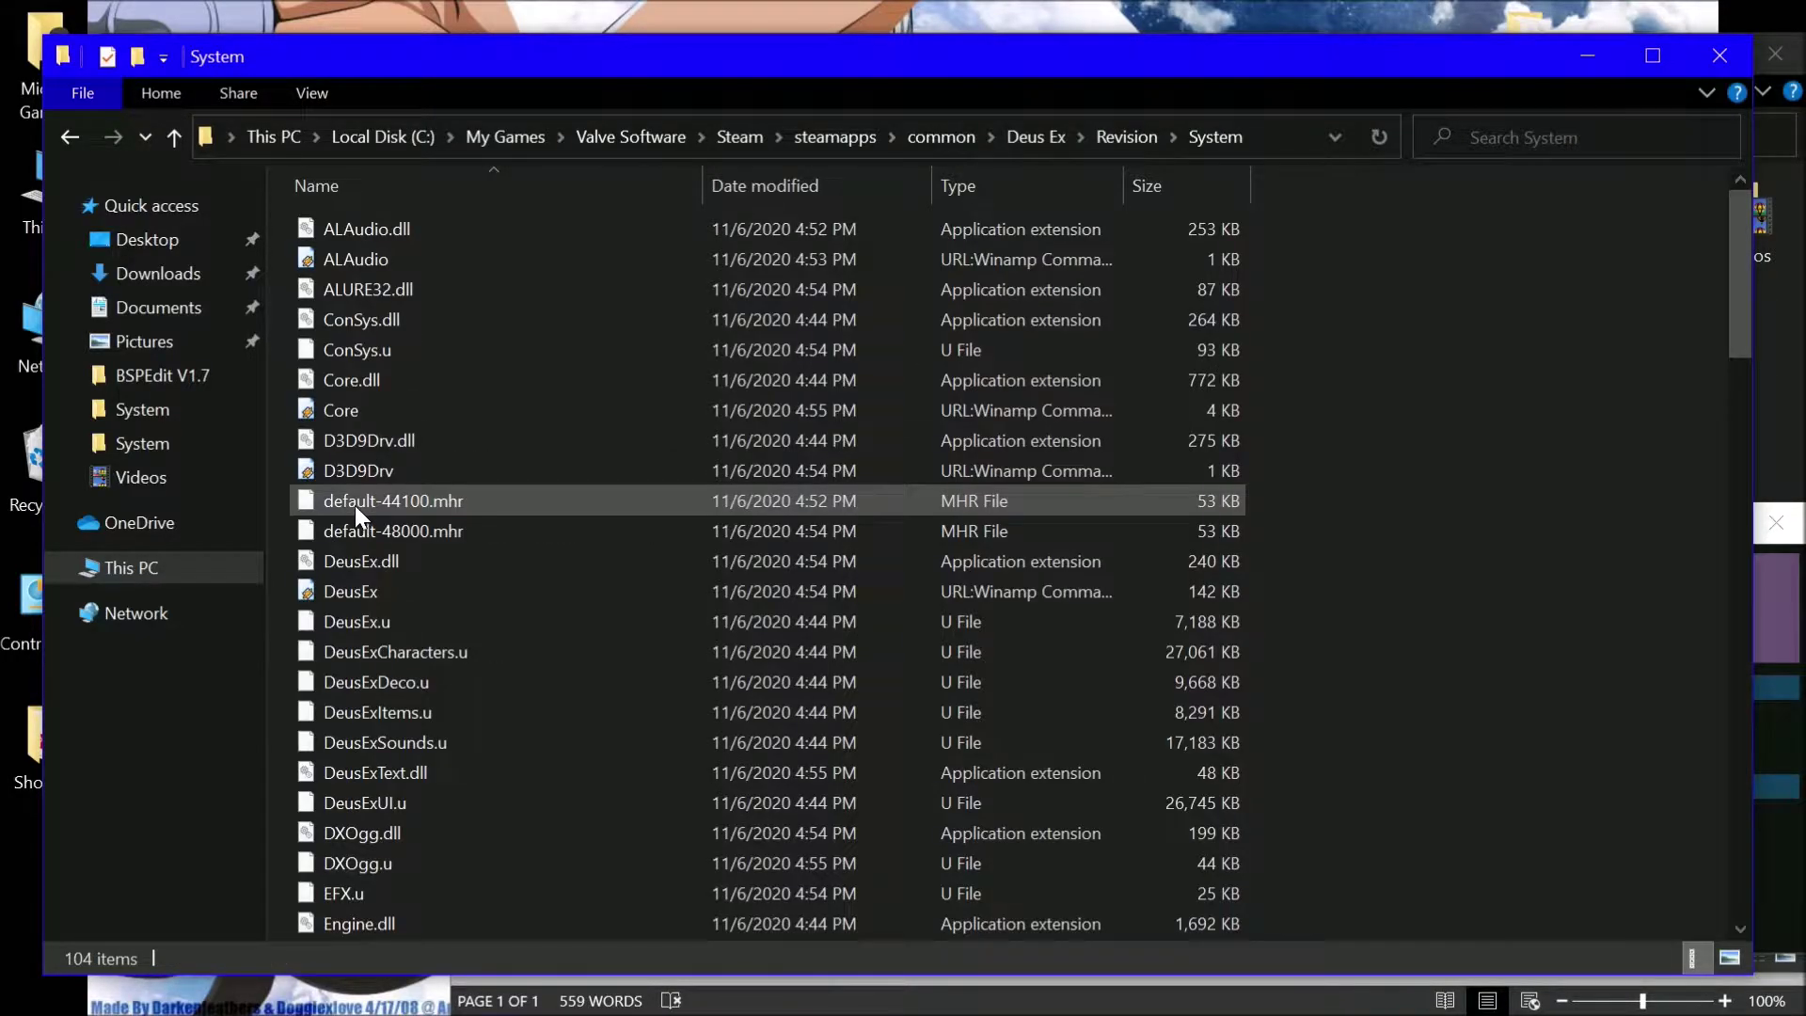
Examine the files in Revision's System folder, checking which audio and renderer files are included
scroll(355, 503, "down", 11)
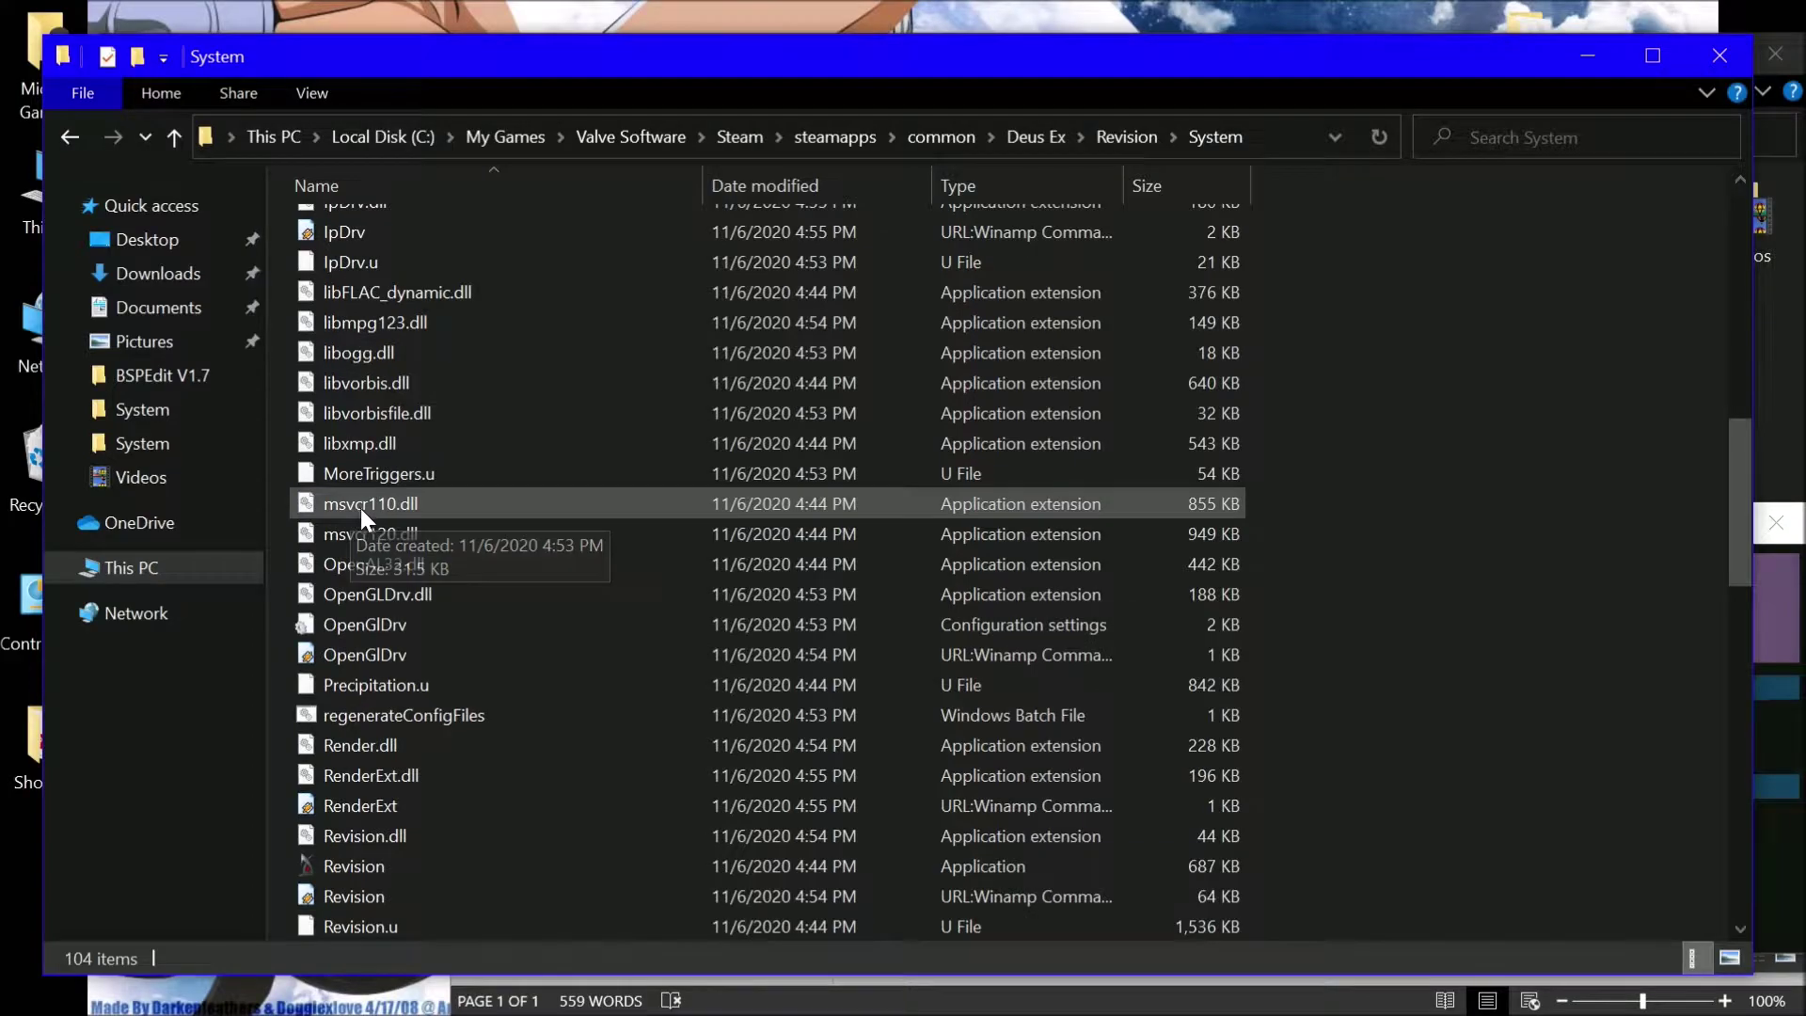
scroll(369, 509, "up", 4)
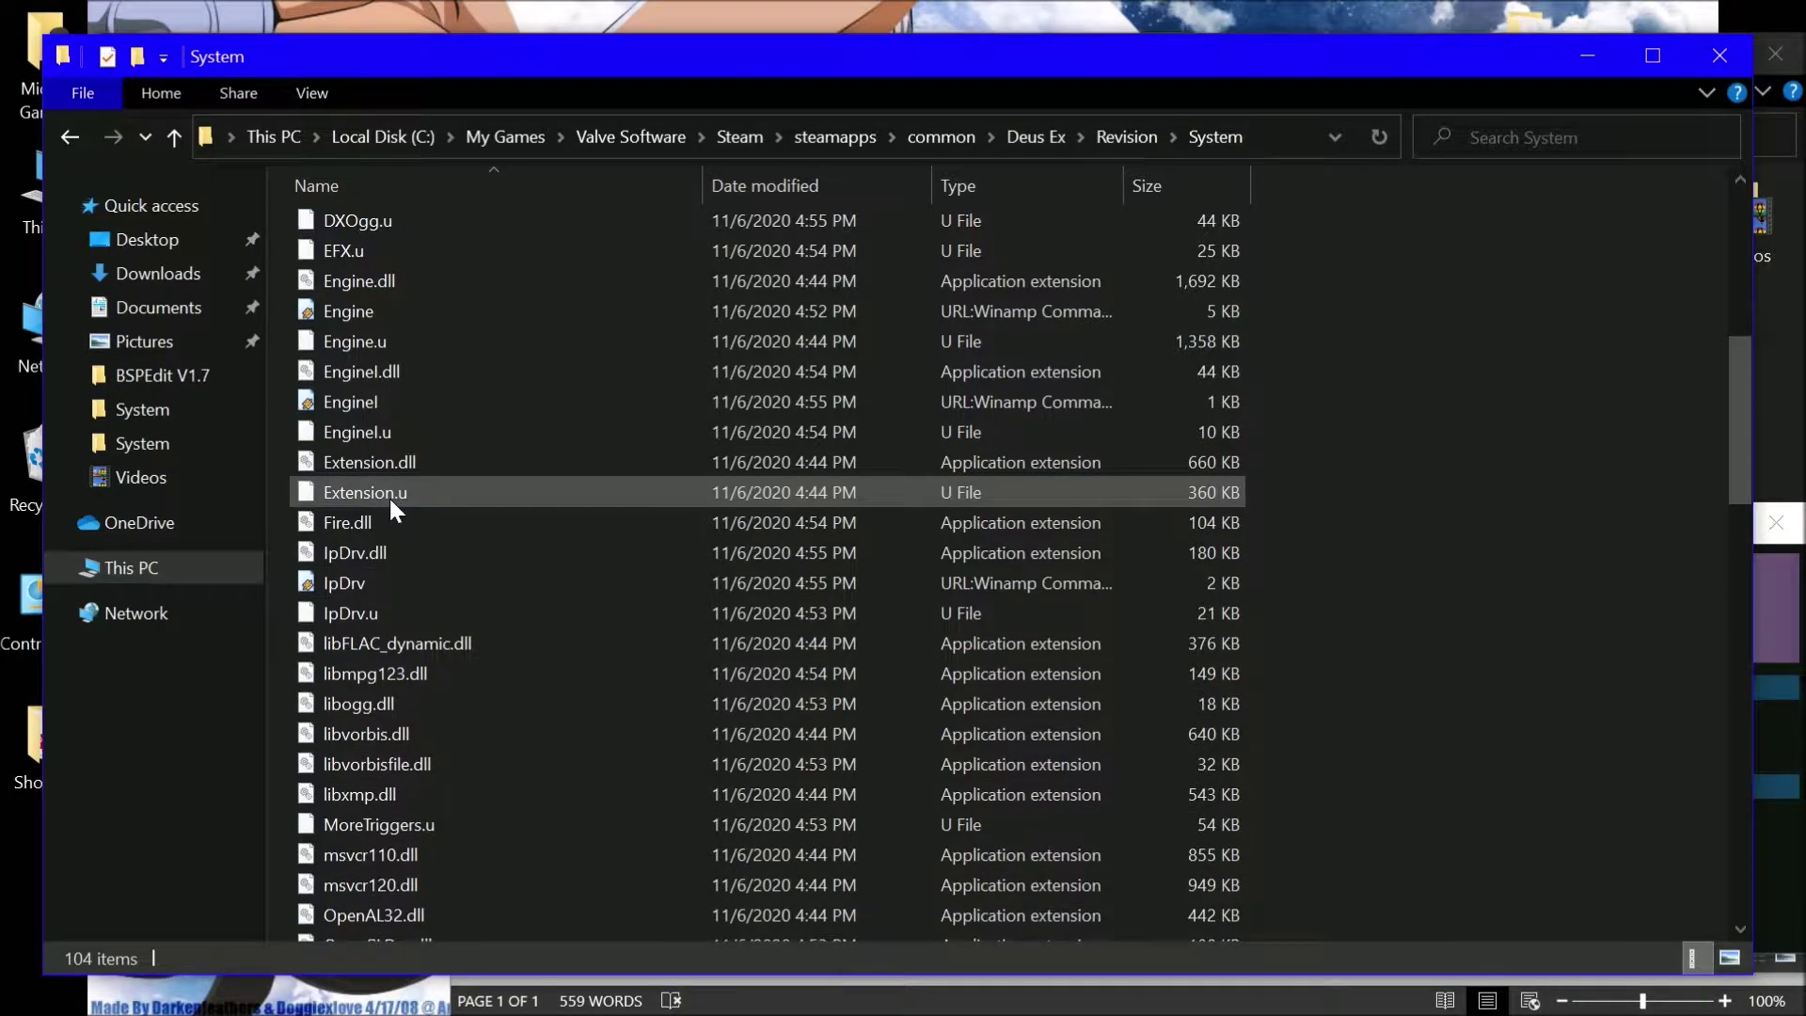
scroll(388, 495, "up", 4)
scroll(393, 493, "up", 3)
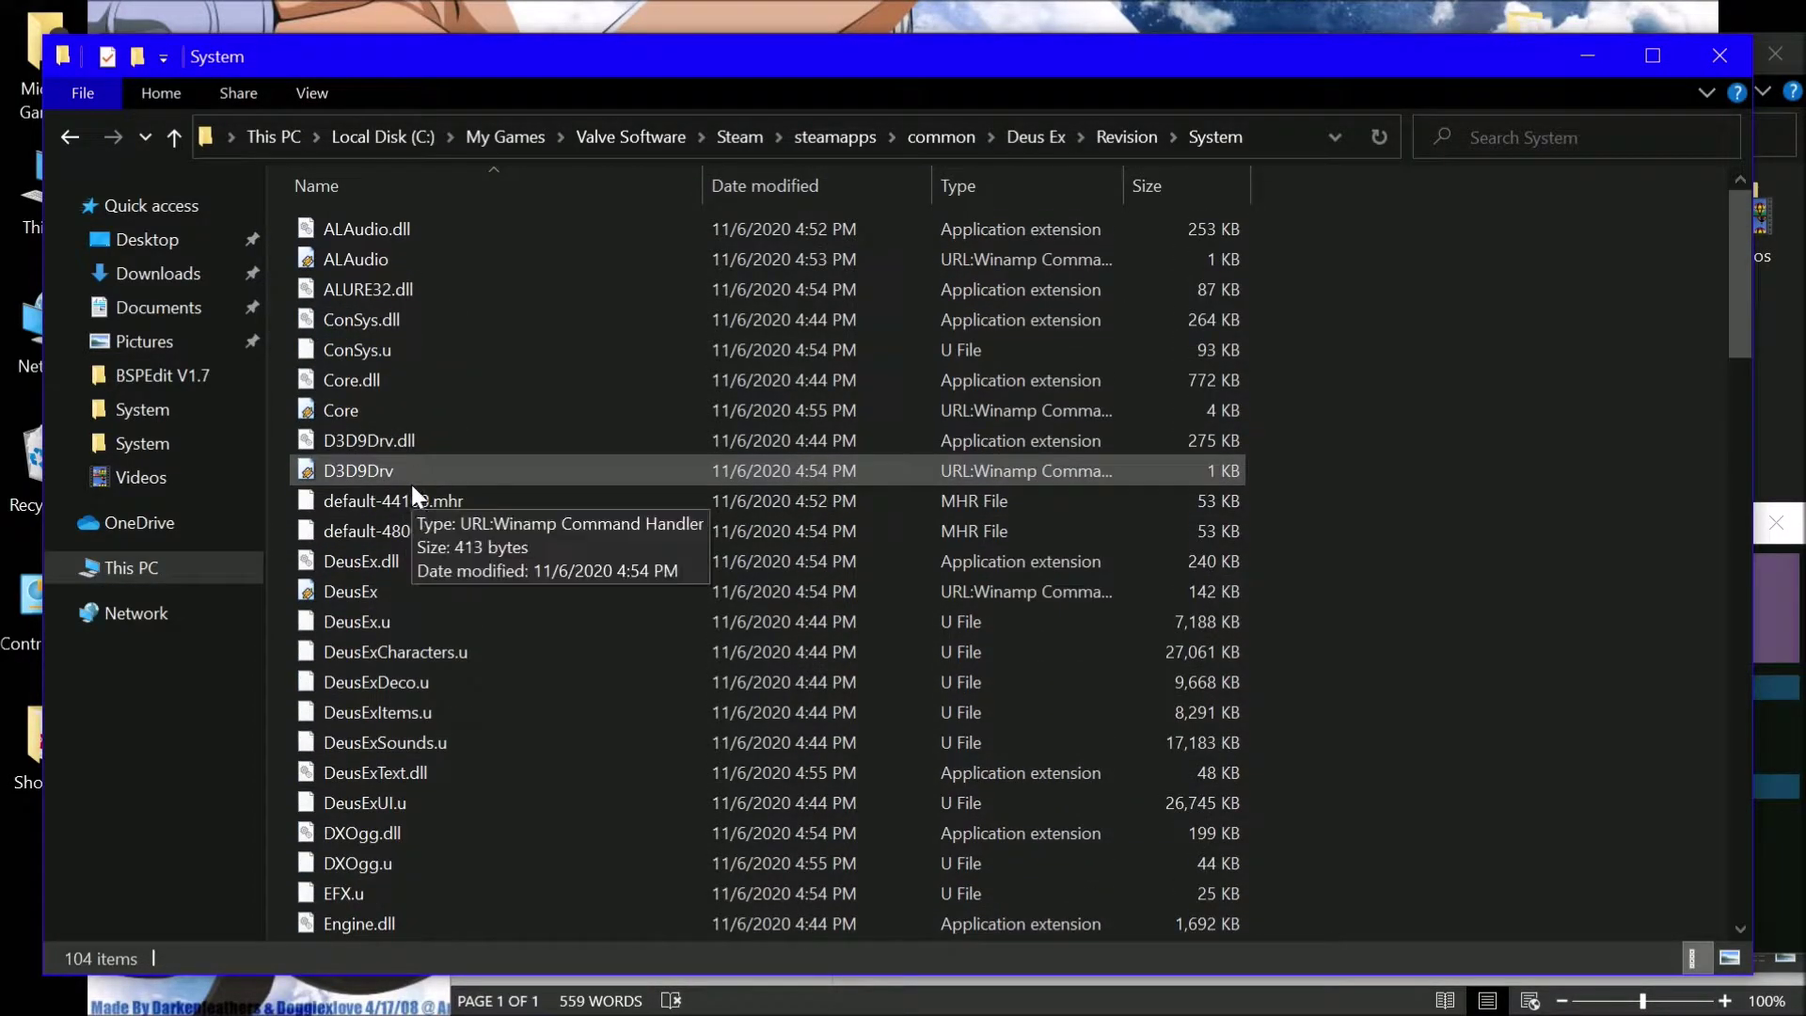
scroll(410, 480, "down", 1)
scroll(406, 481, "up", 1)
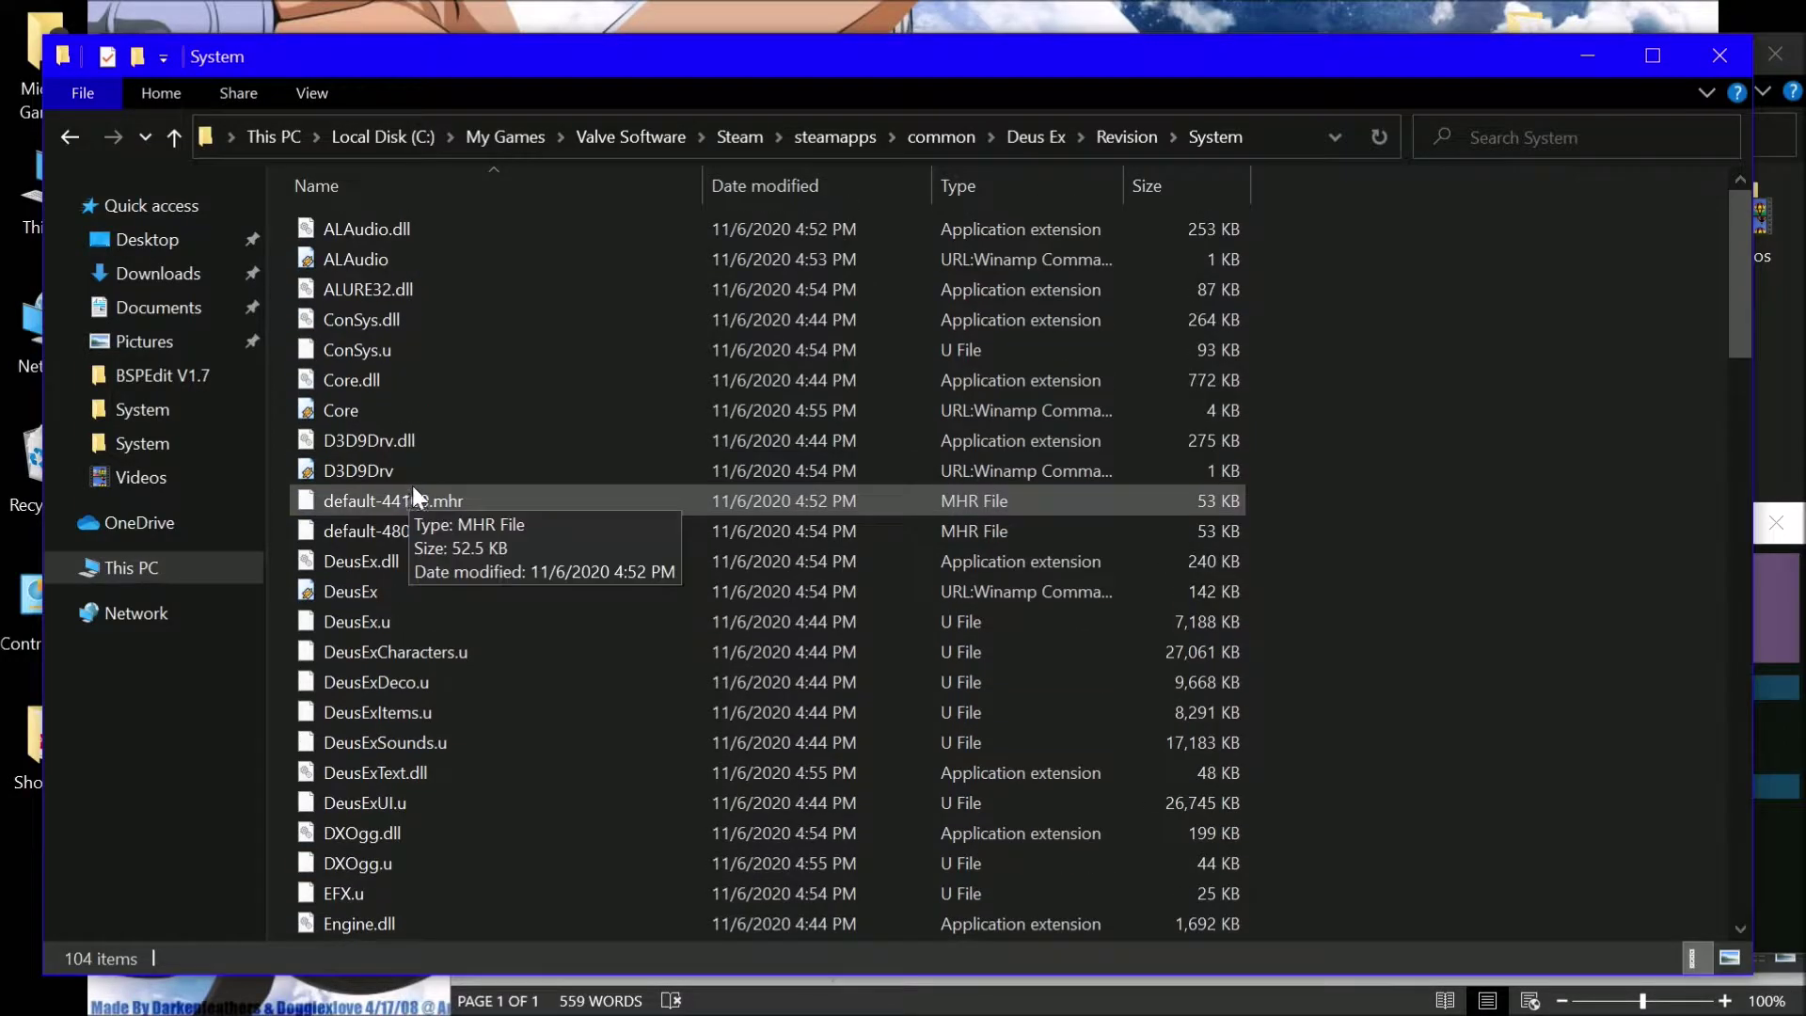
scroll(412, 470, "down", 7)
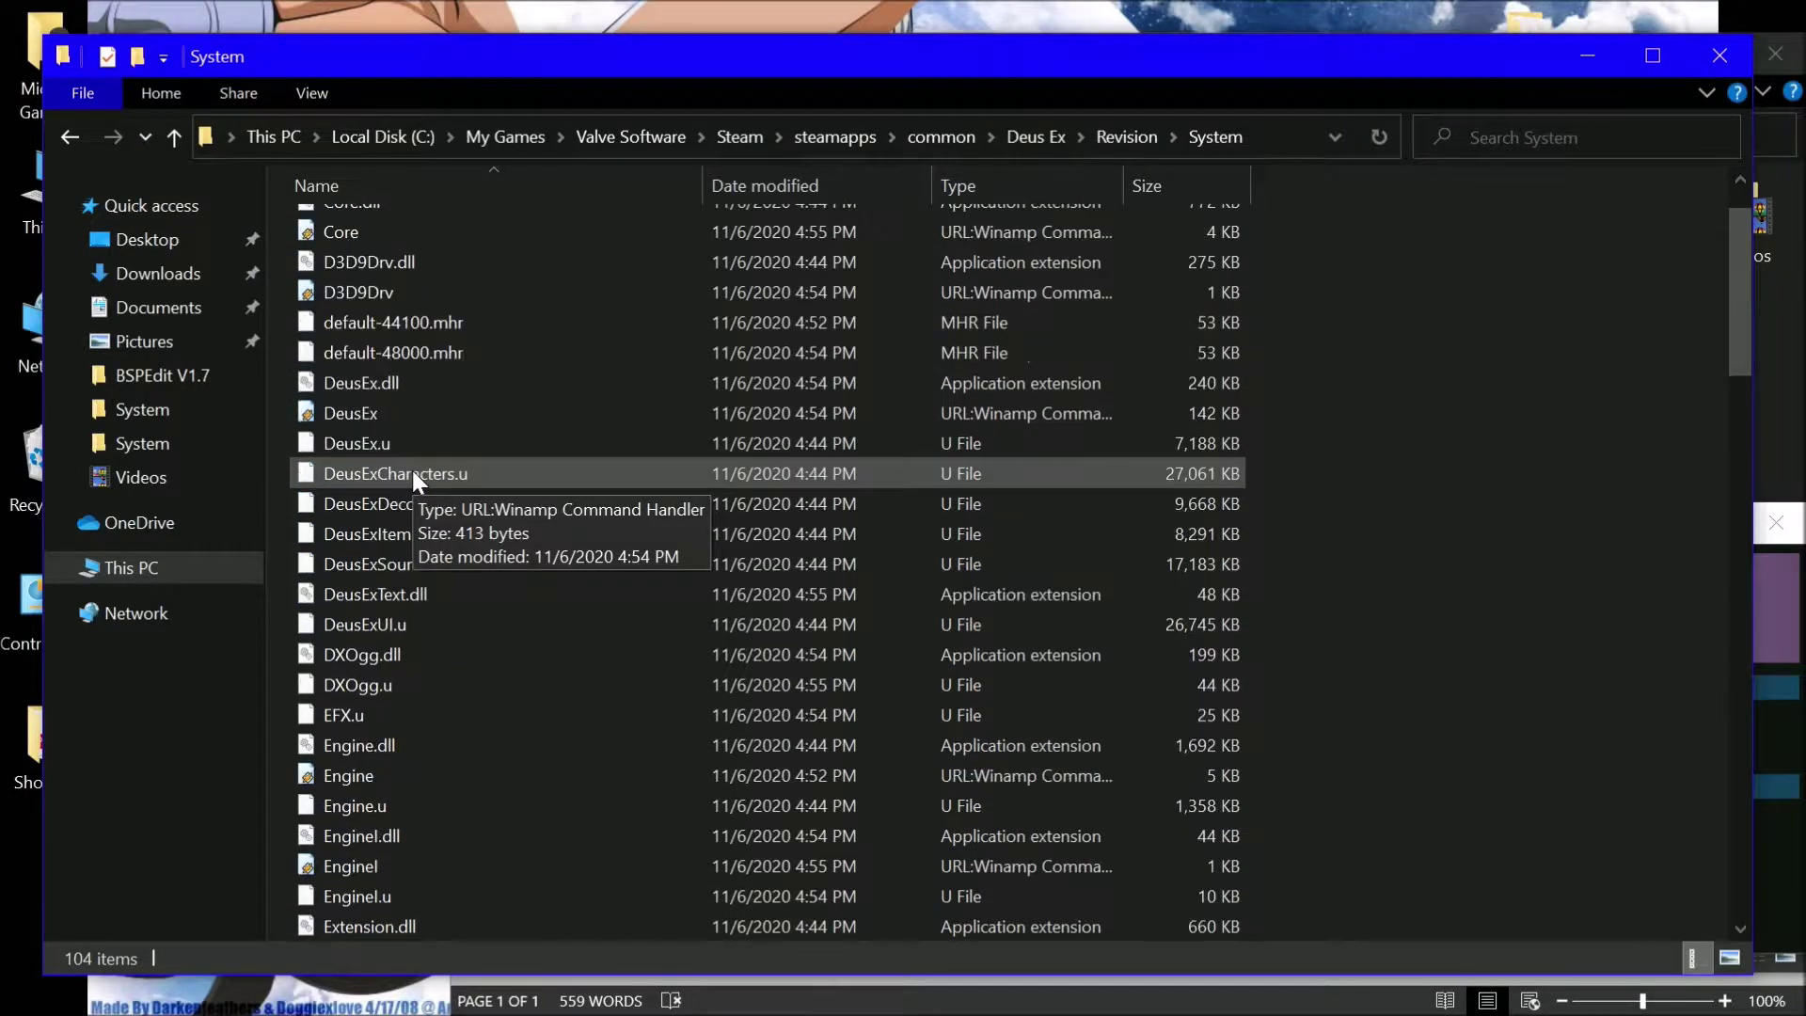
scroll(431, 478, "down", 3)
scroll(430, 478, "down", 1)
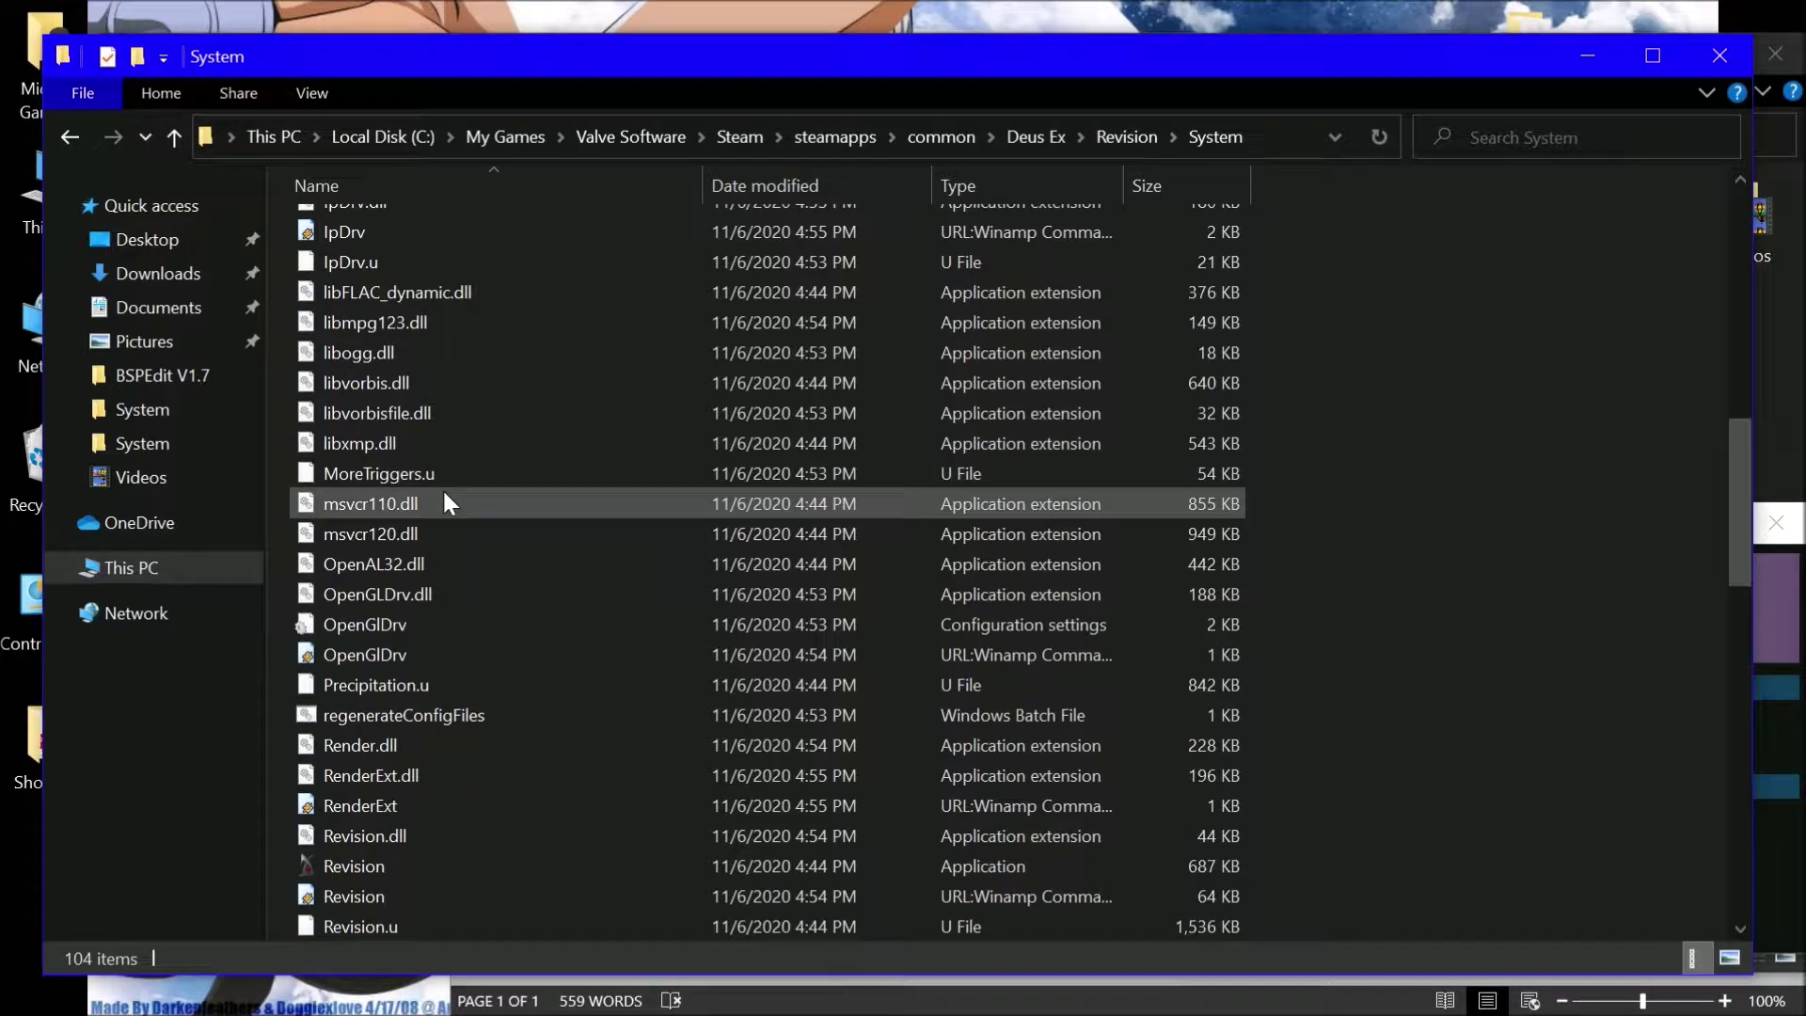
scroll(442, 487, "down", 2)
scroll(443, 487, "down", 3)
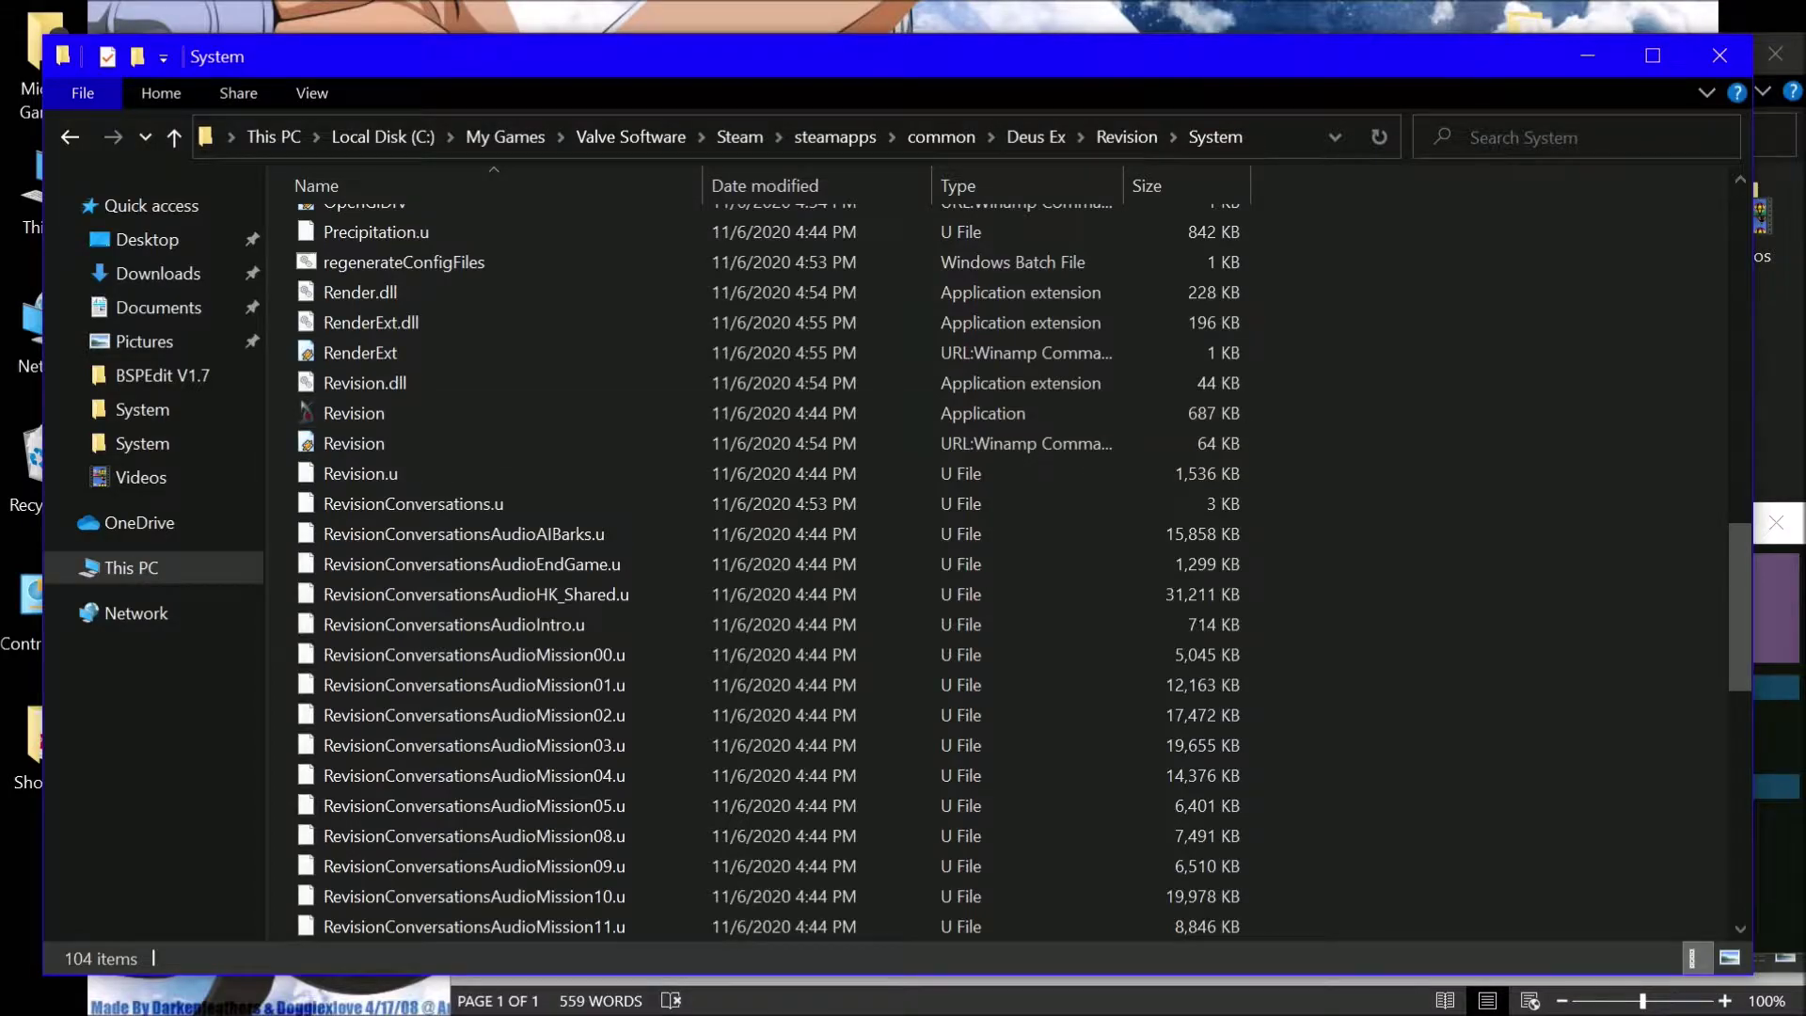
Close the OpenAL_v2.4.7_DeusEx.7z archive and recheck the file list of Revision's System folder
mouse_move(555, 997)
mouse_move(714, 995)
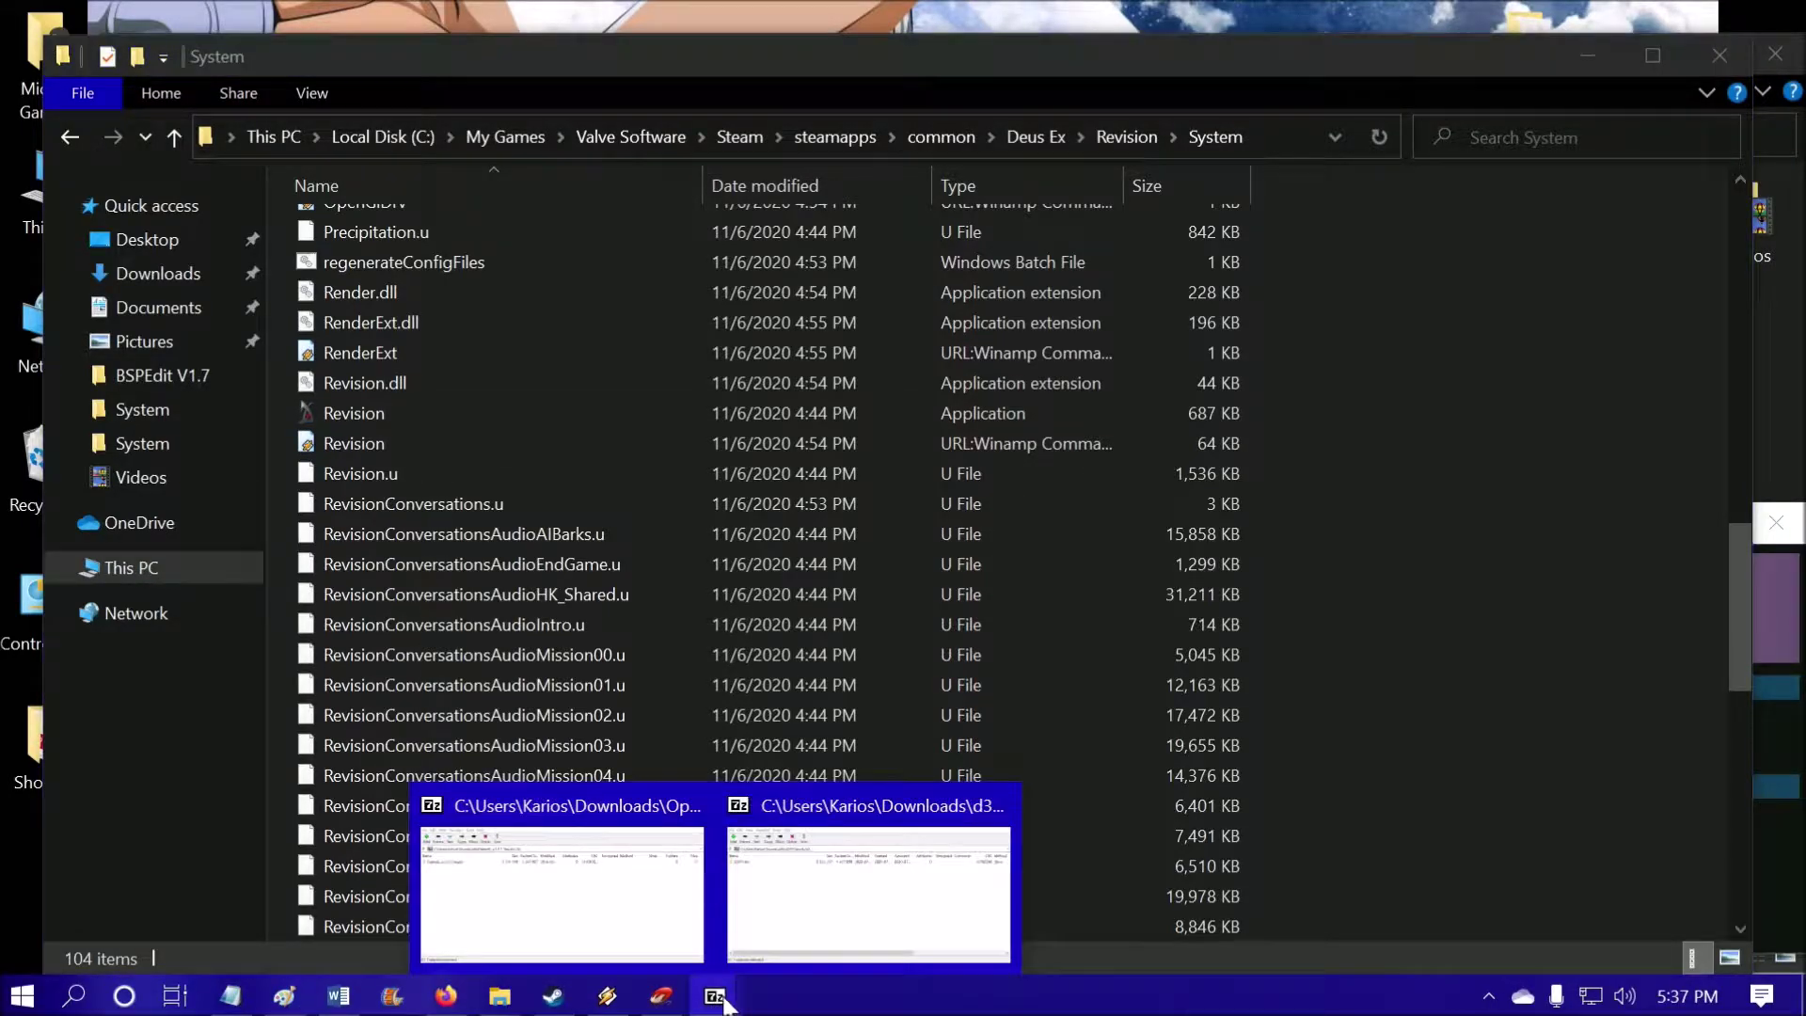
mouse_move(821, 918)
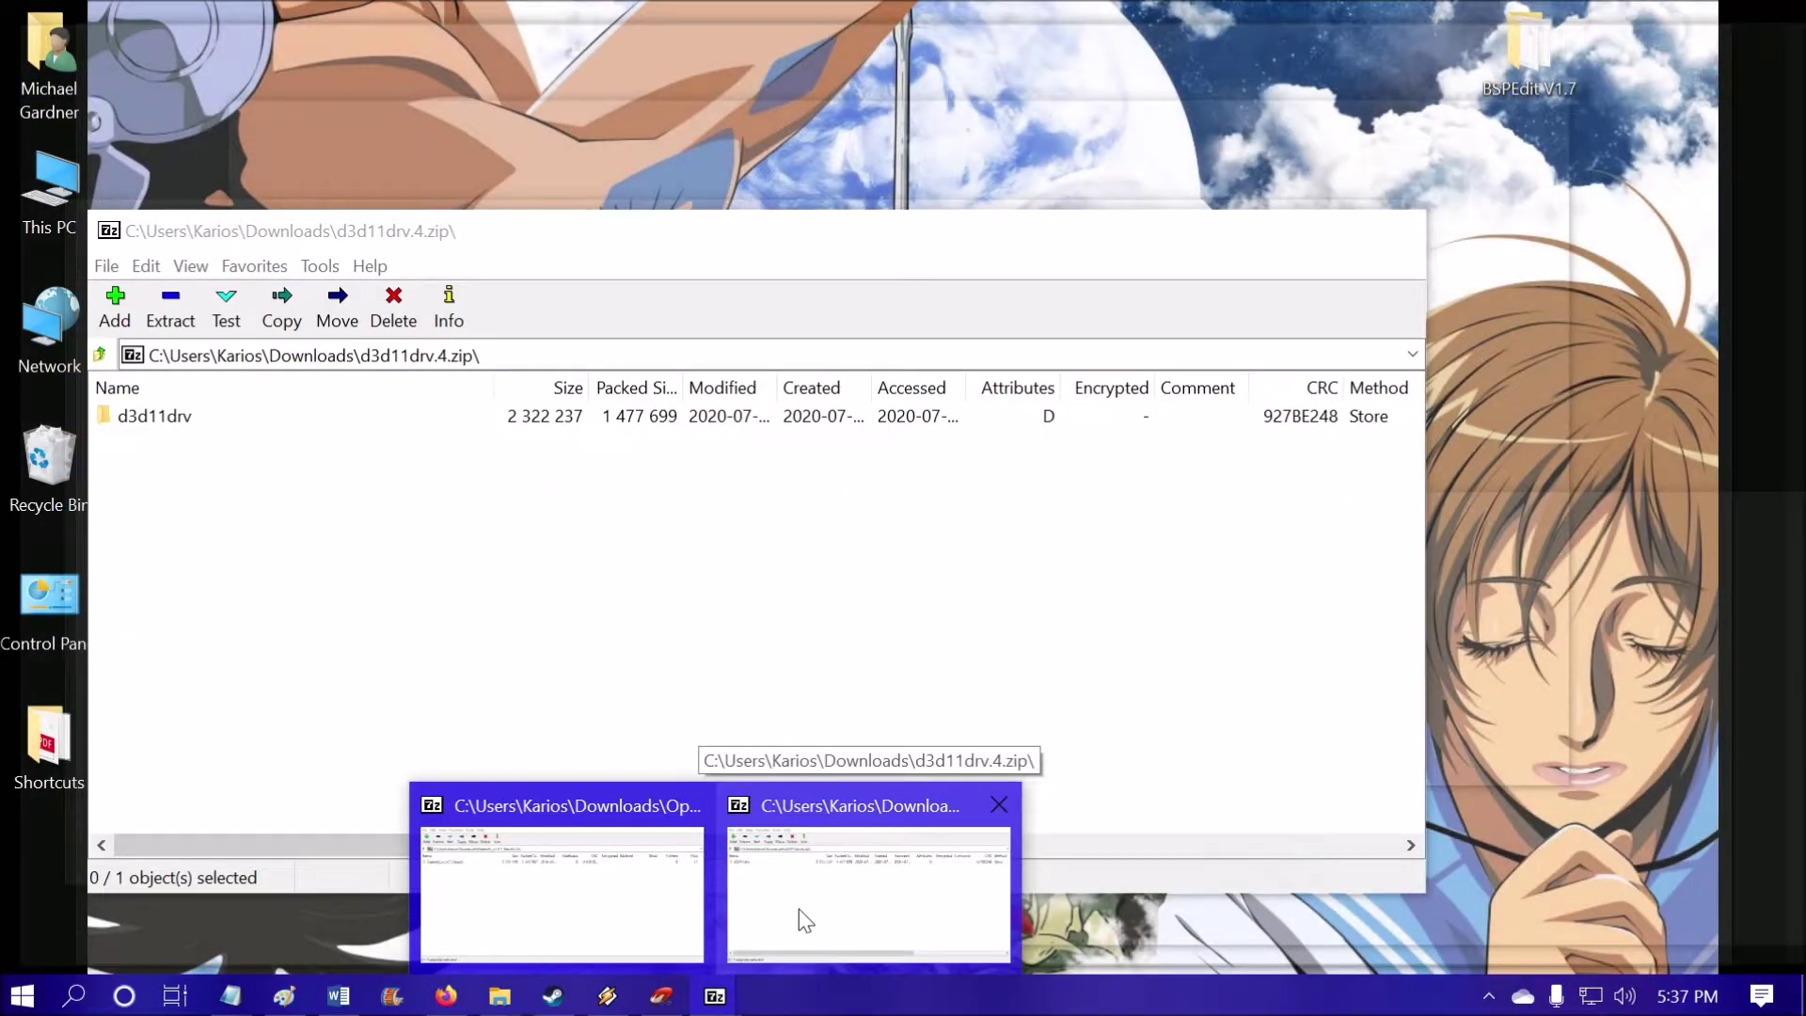
mouse_move(662, 898)
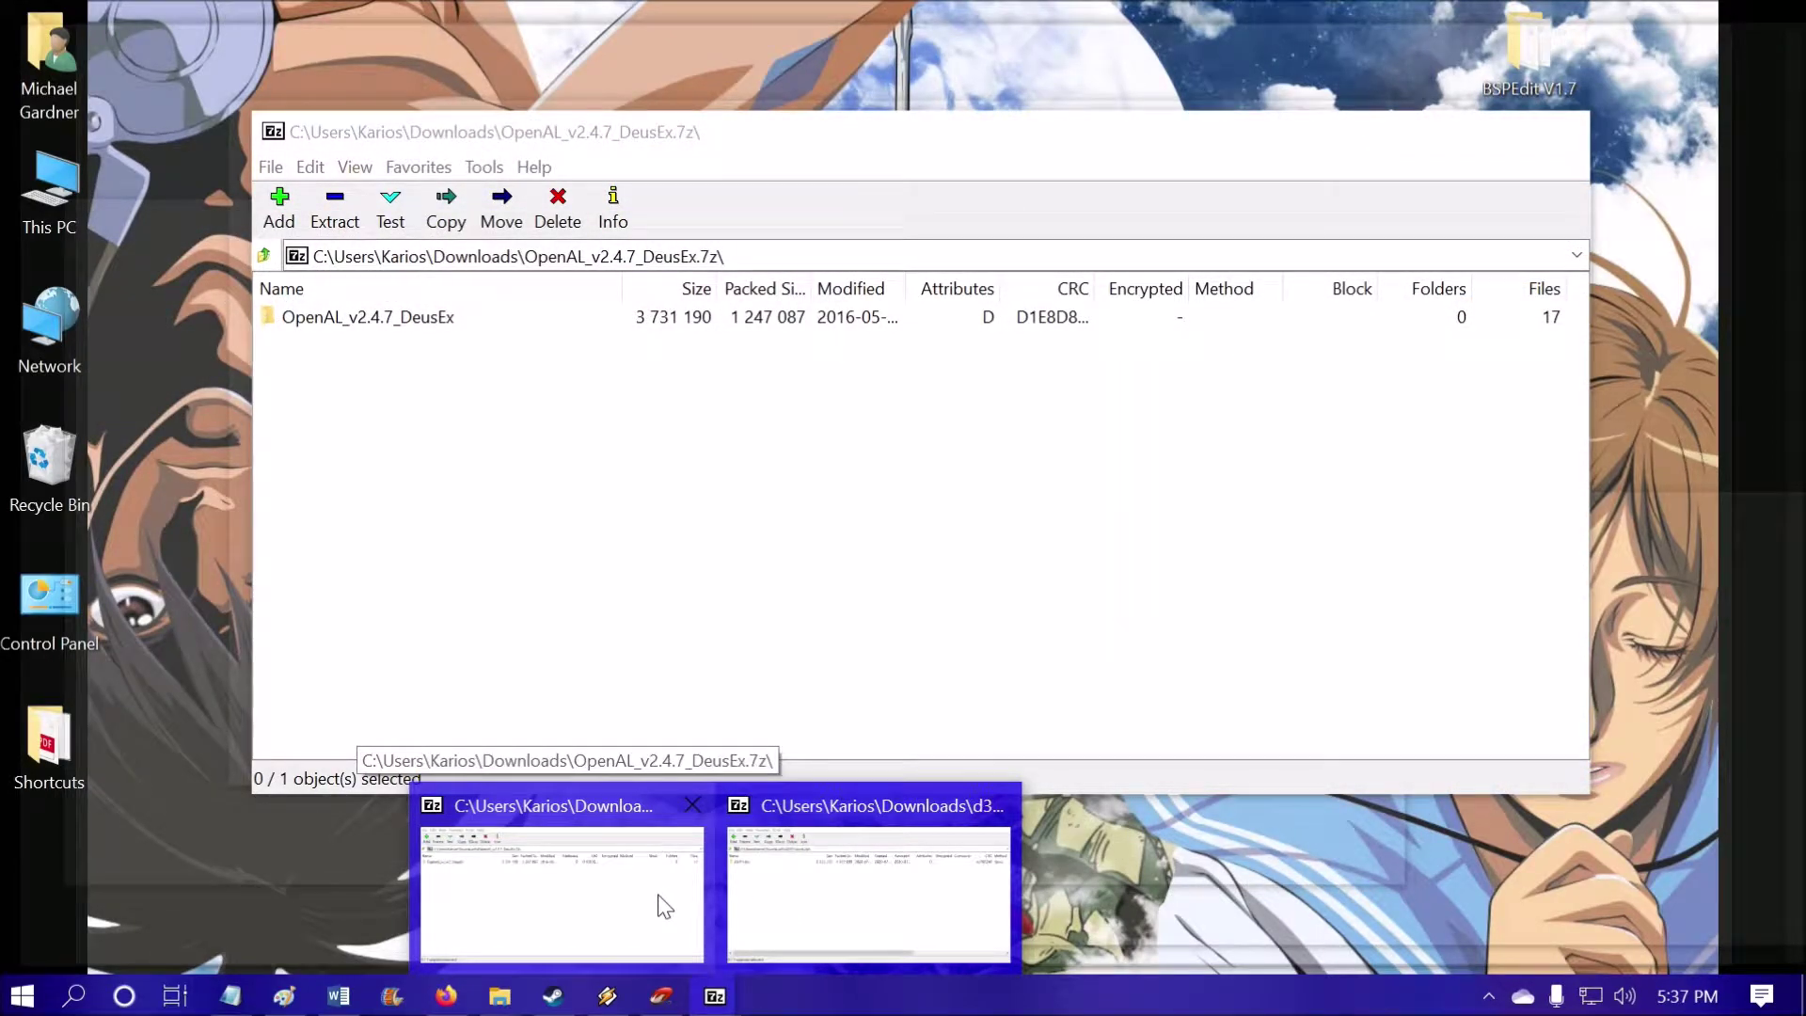
left_click(665, 906)
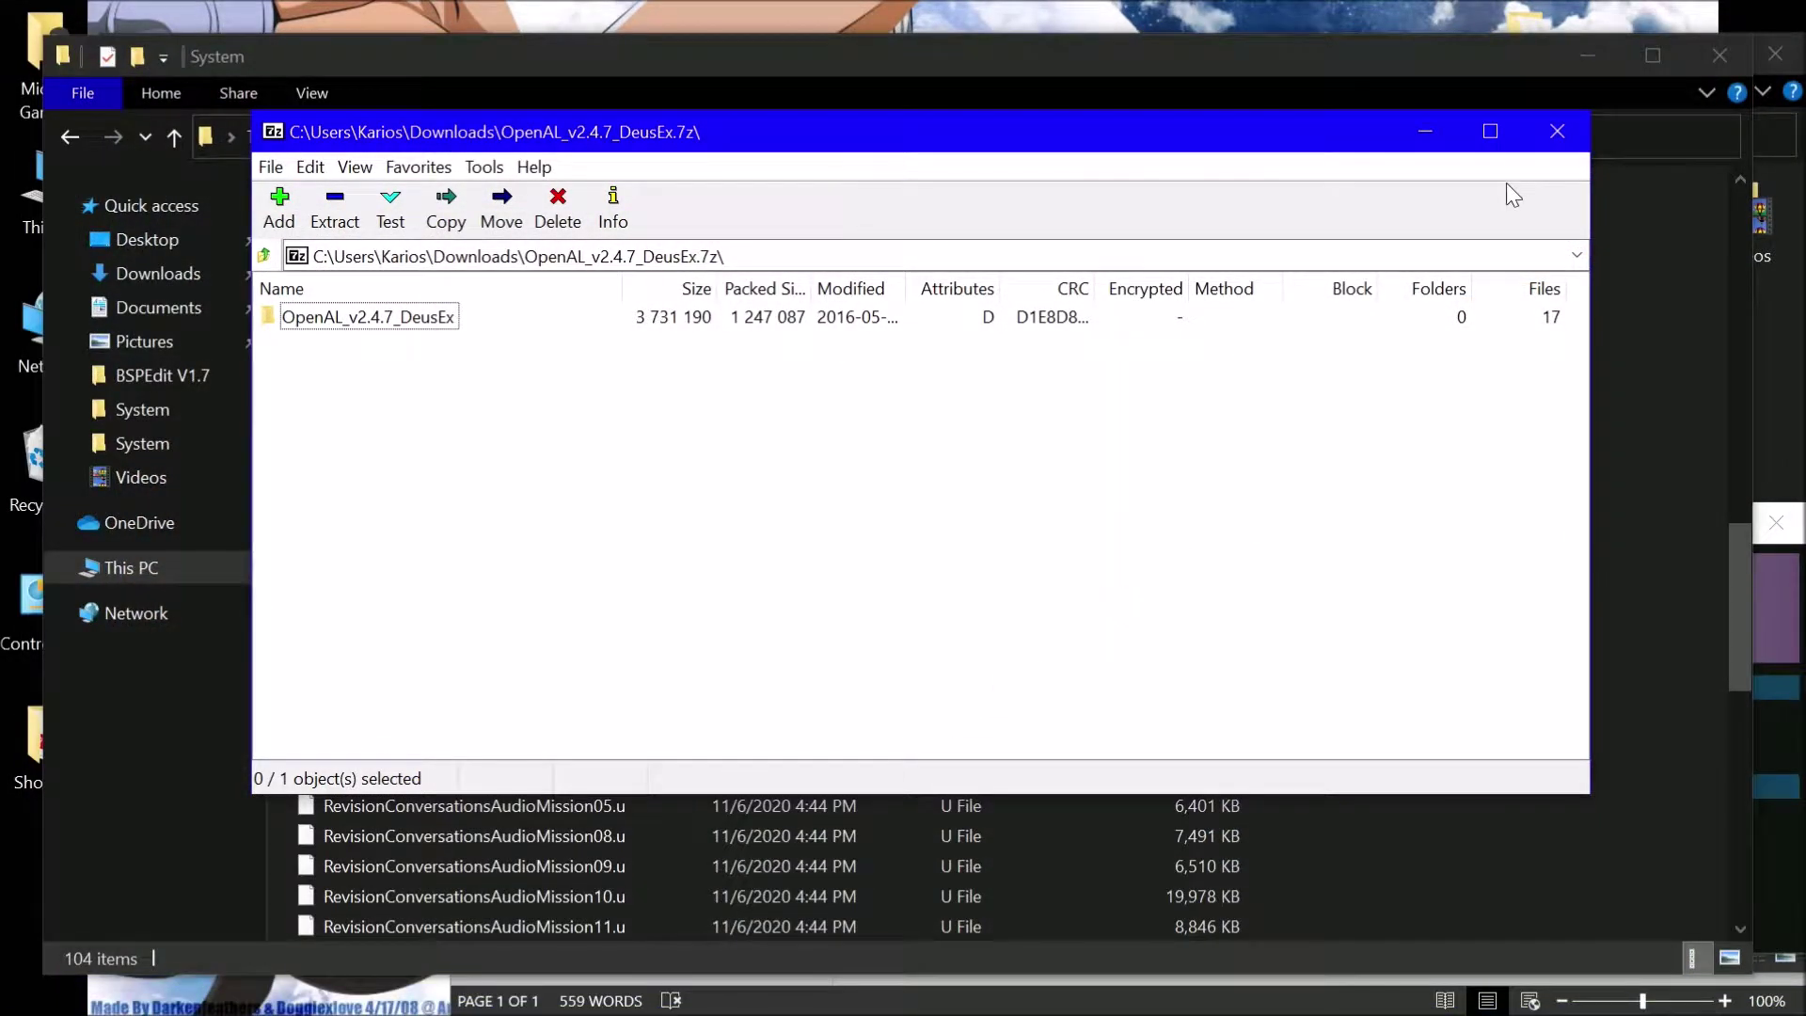
left_click(1556, 136)
scroll(508, 663, "up", 8)
scroll(540, 659, "down", 3)
scroll(540, 659, "up", 11)
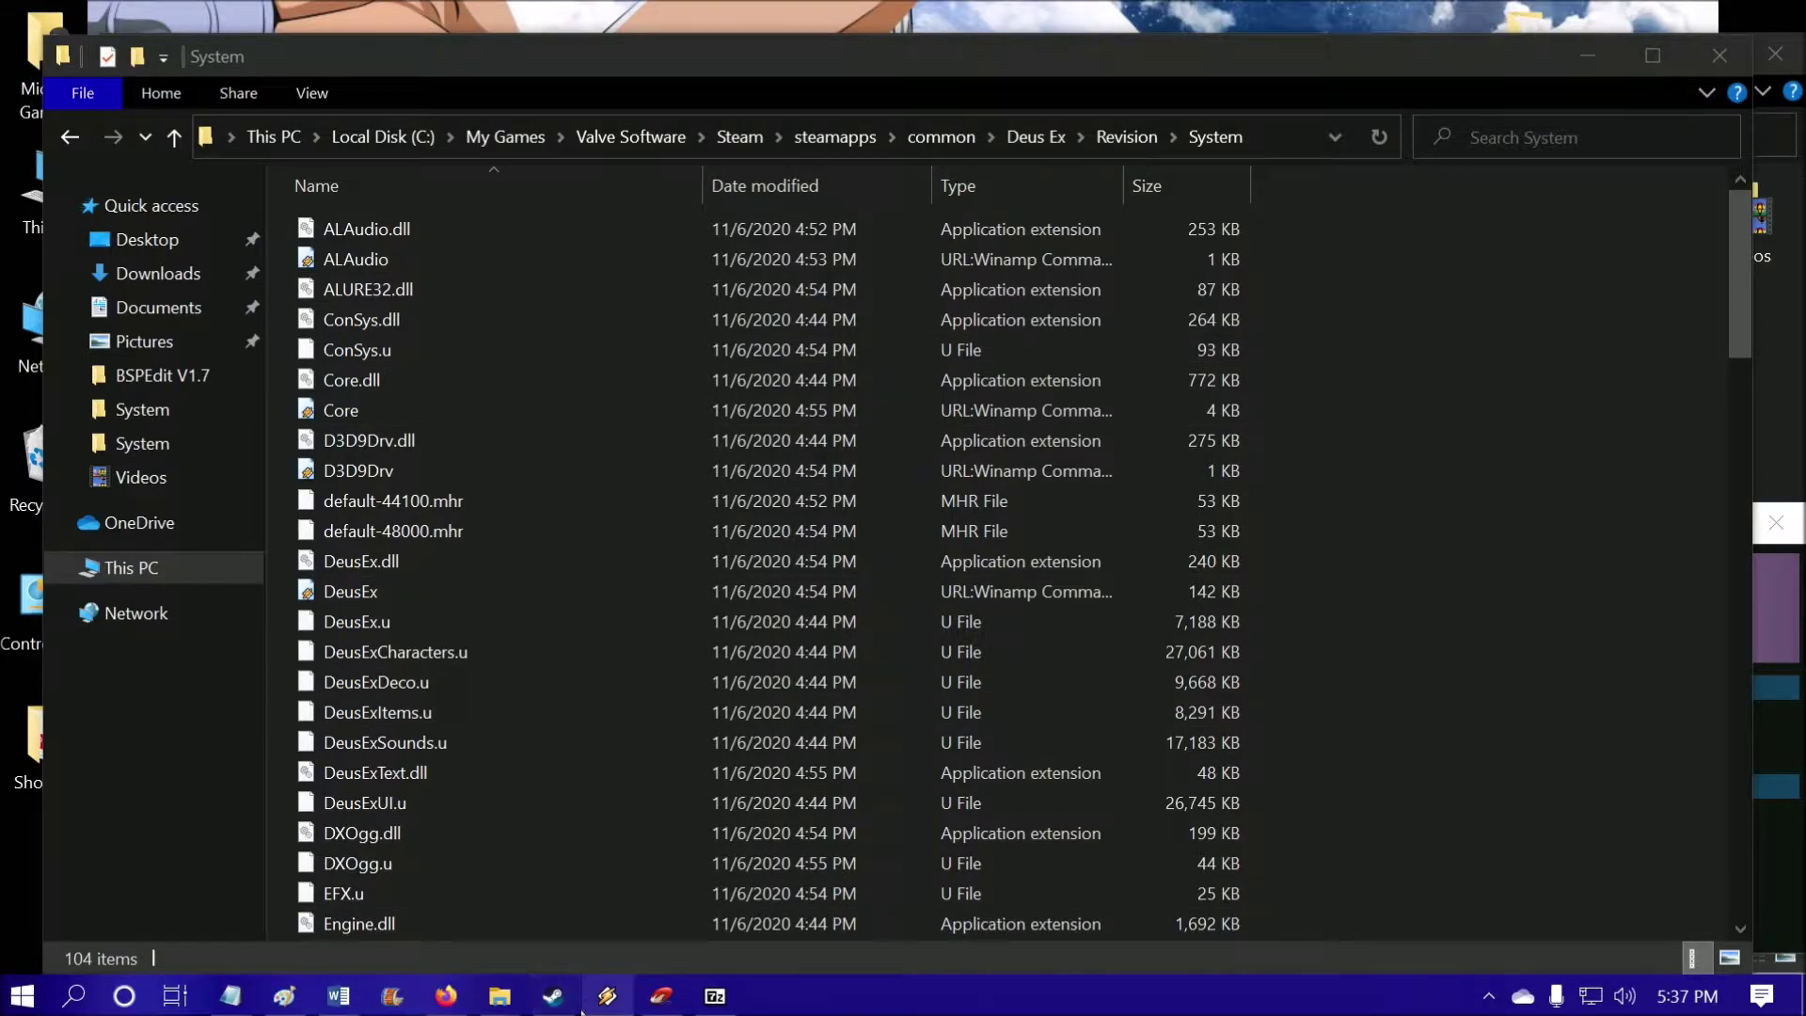
Open a new Notepad document and write "You do not need to install the openal patch"
right_click(249, 1008)
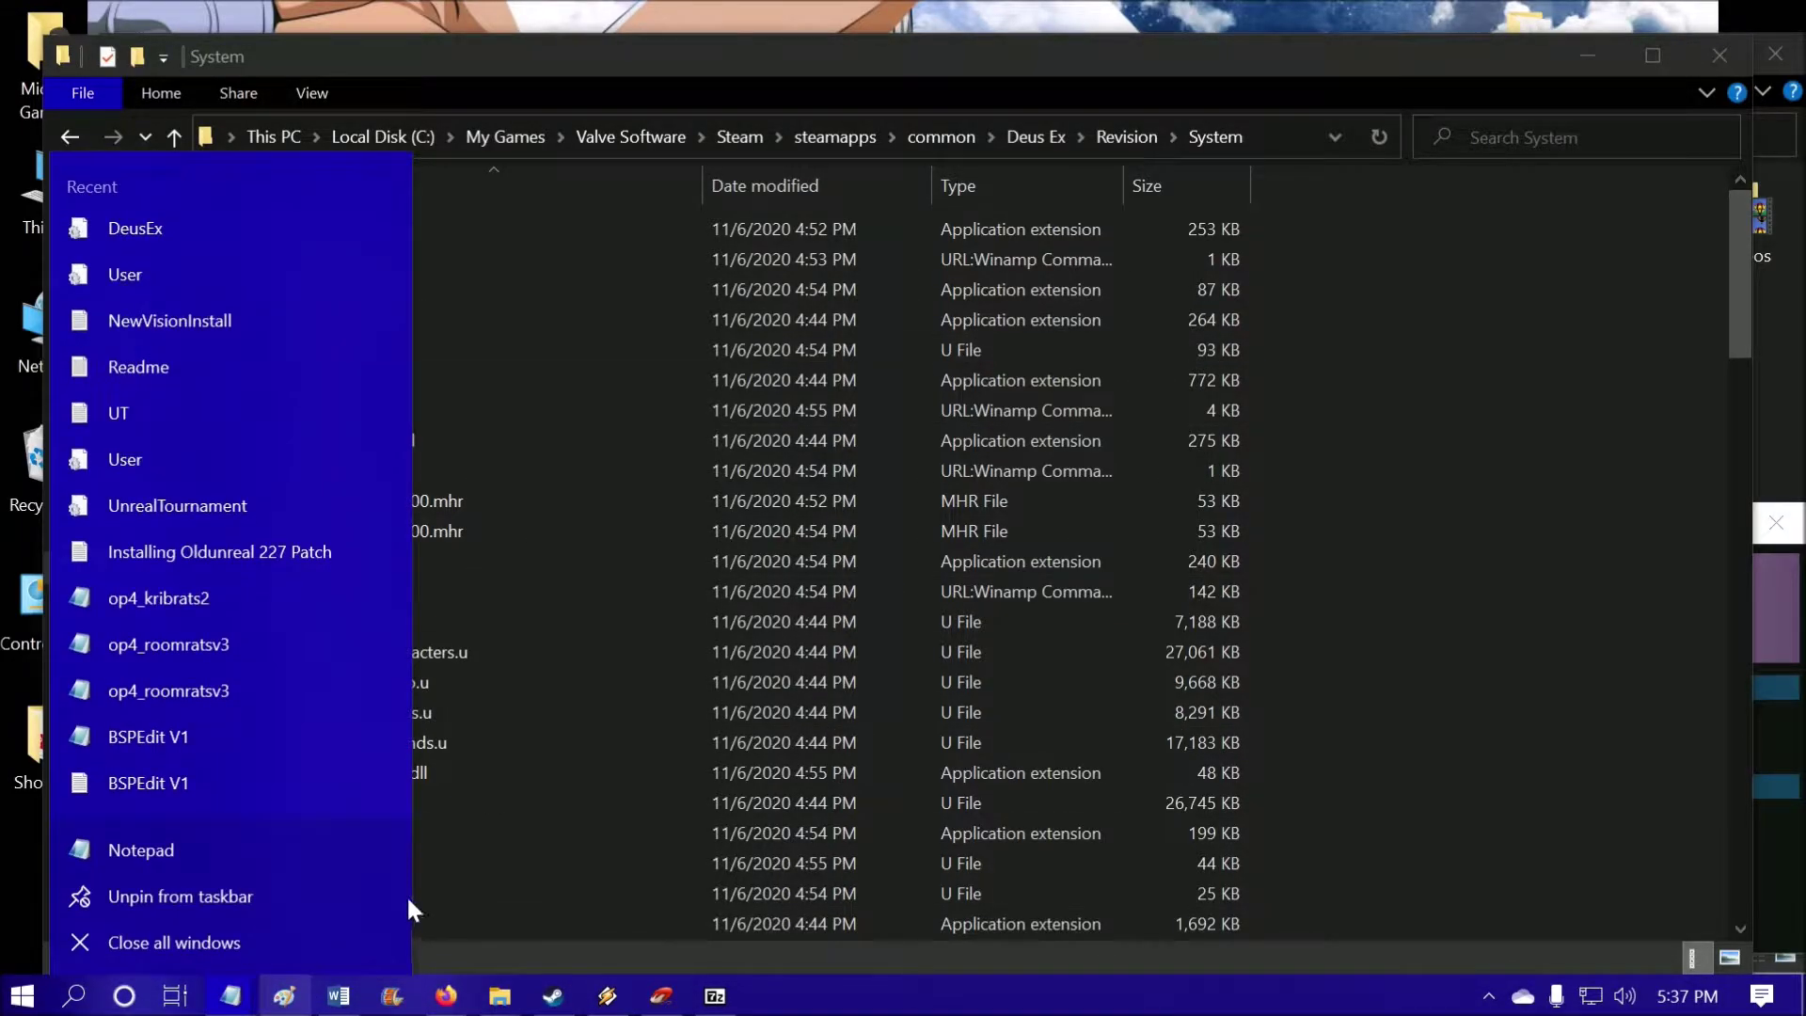
left_click(343, 851)
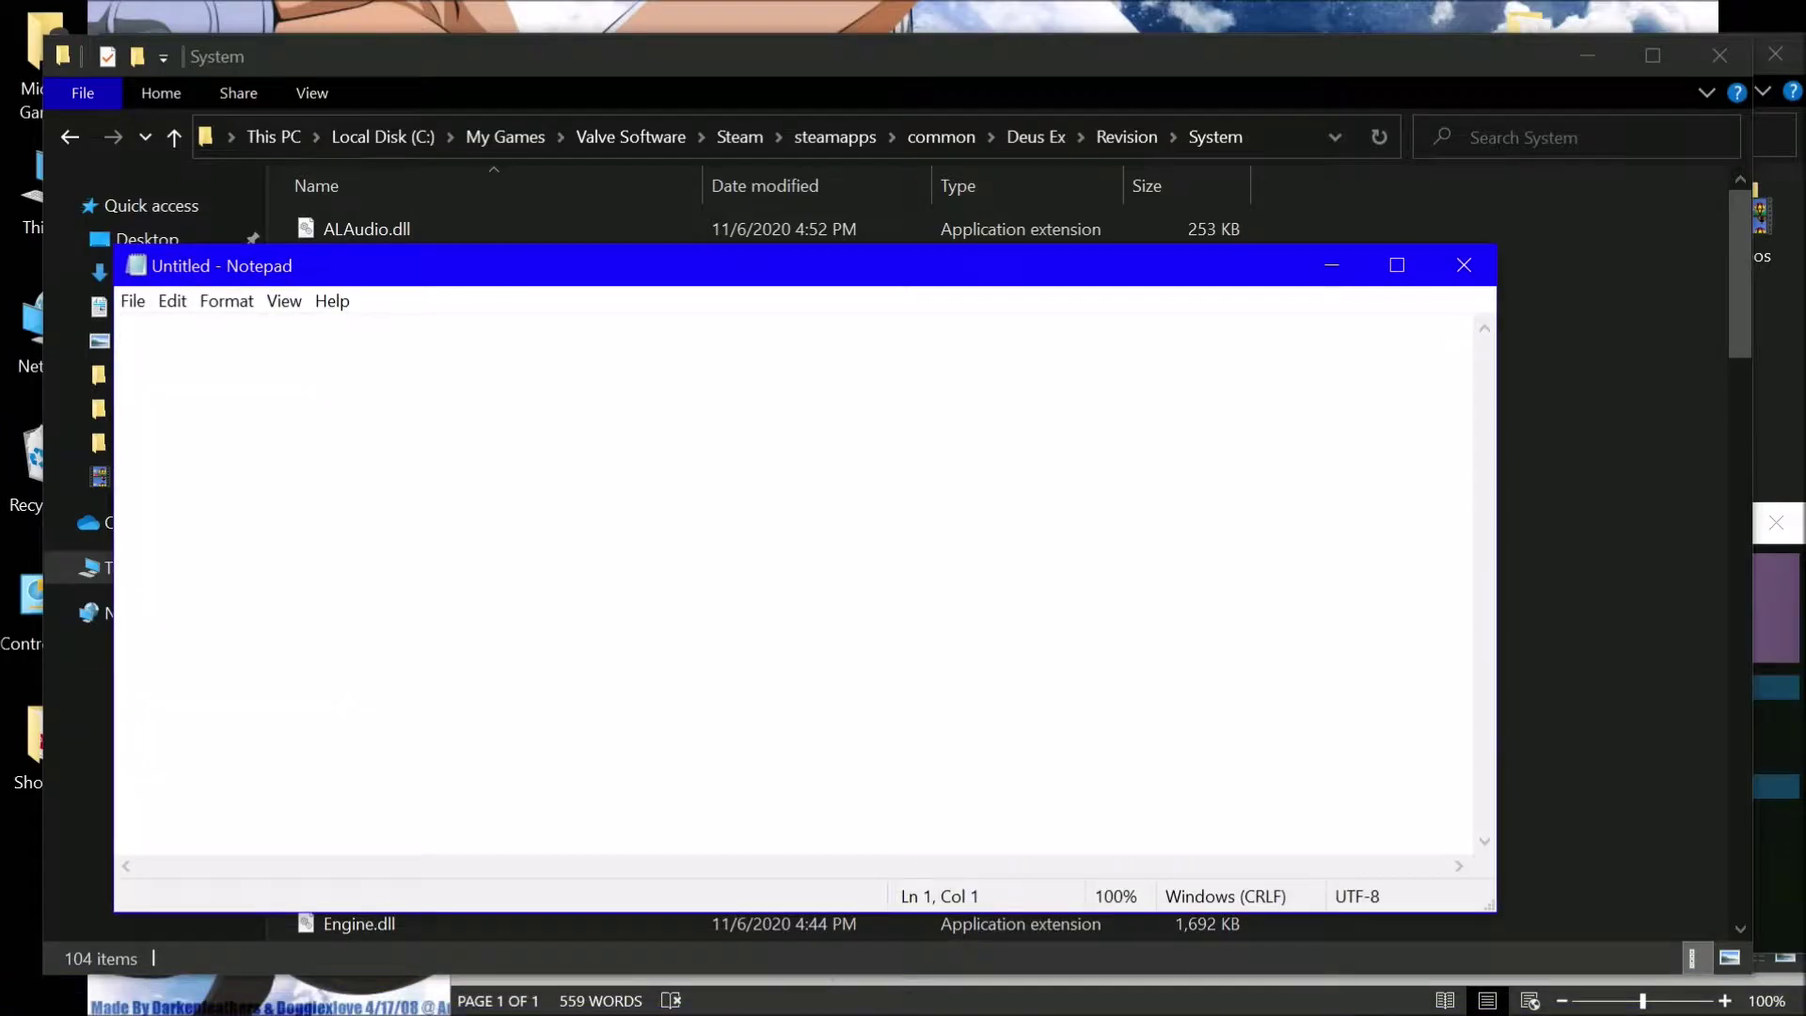
type("You do not need t")
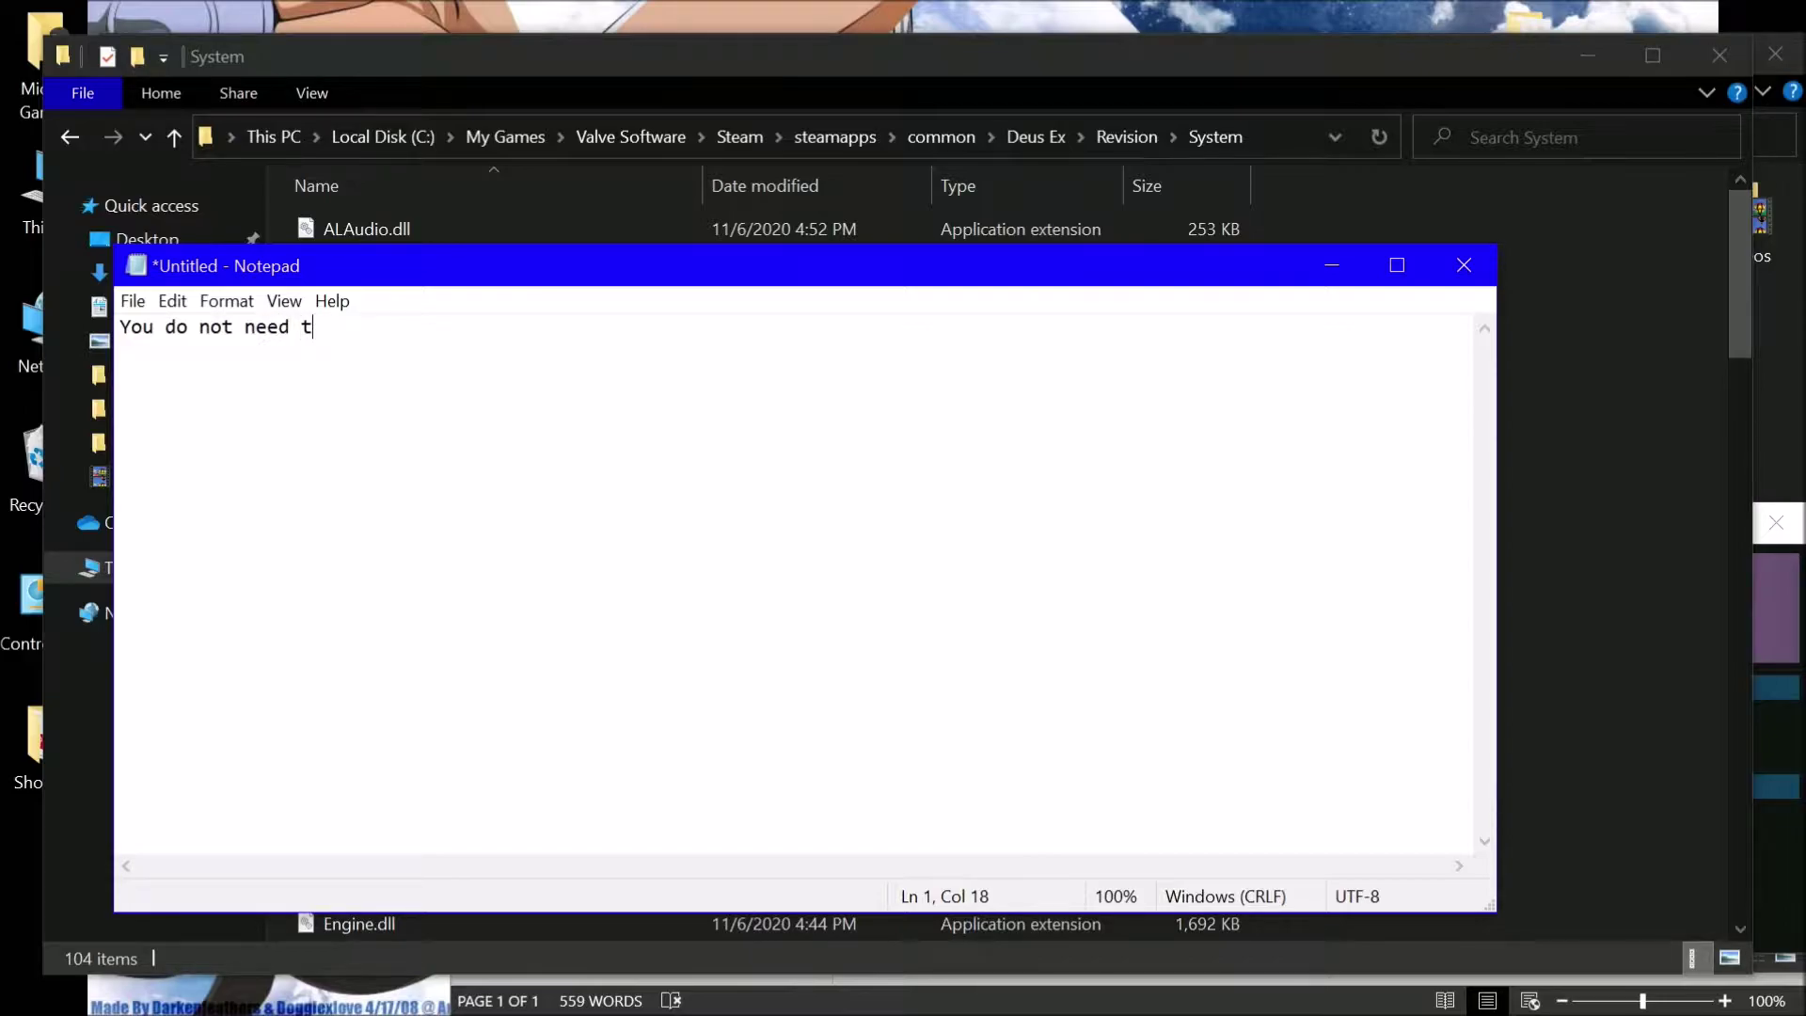
type("o install the ")
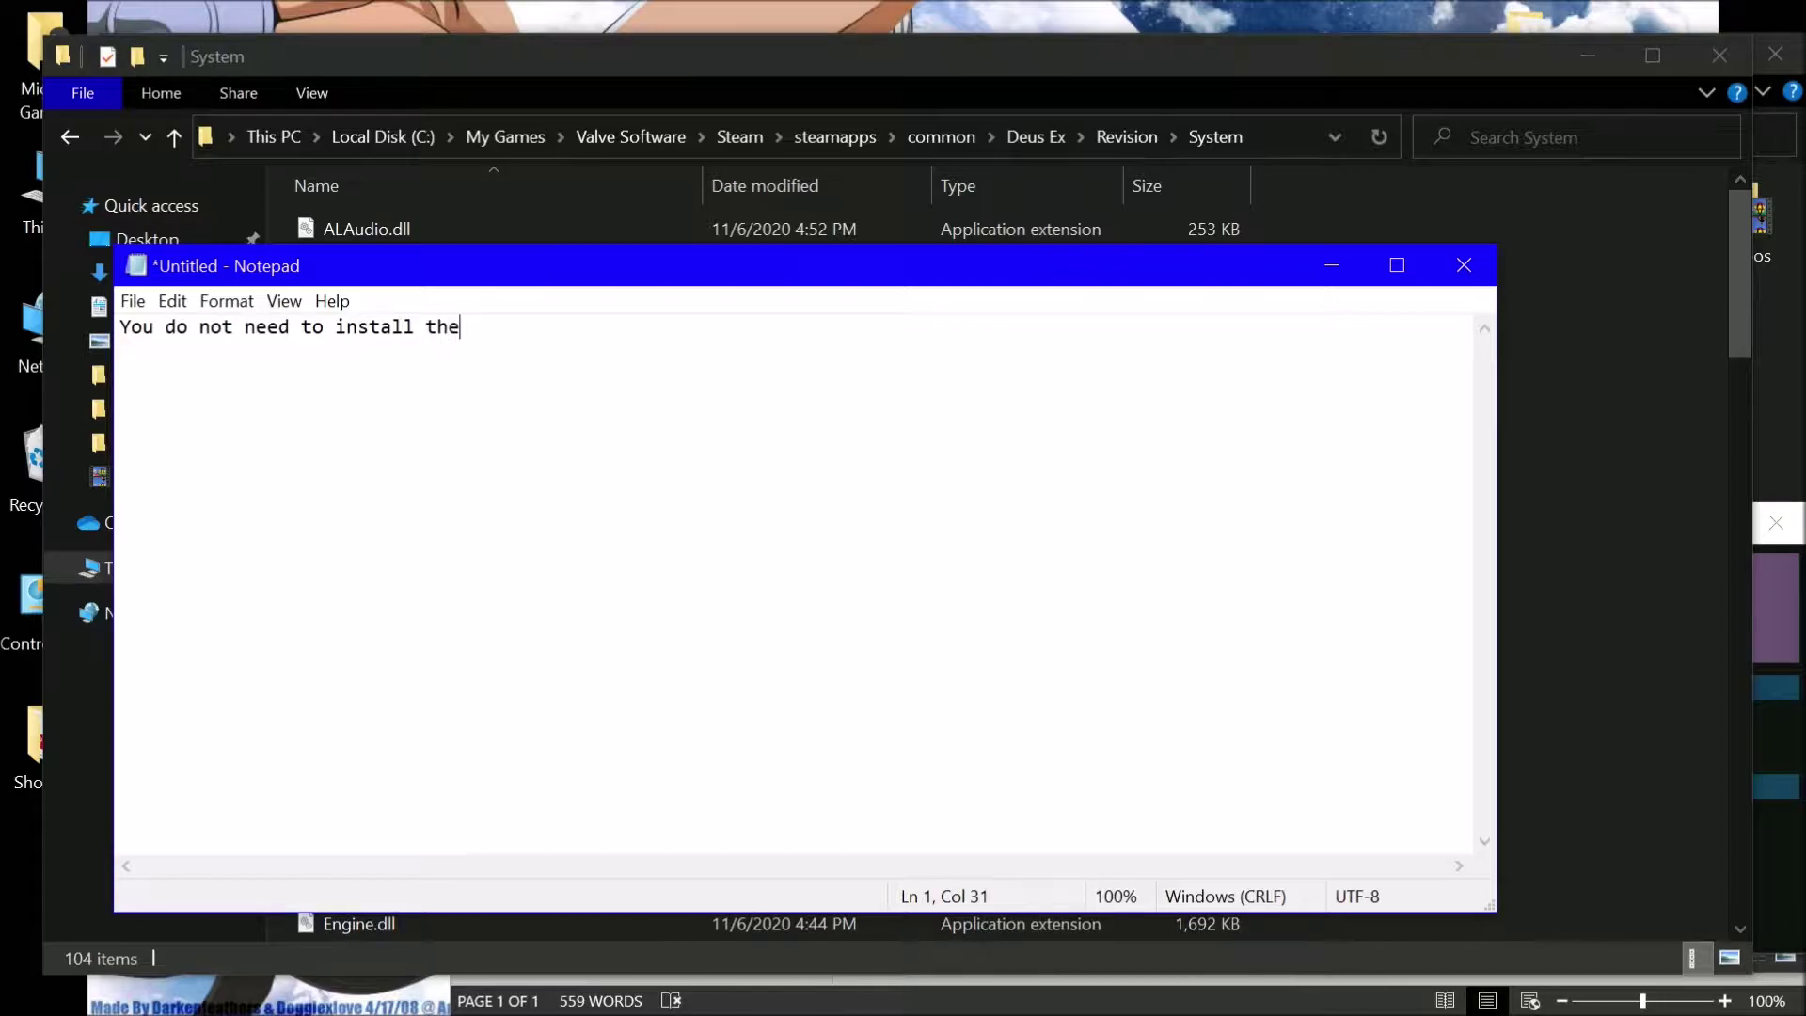
type("openal patch")
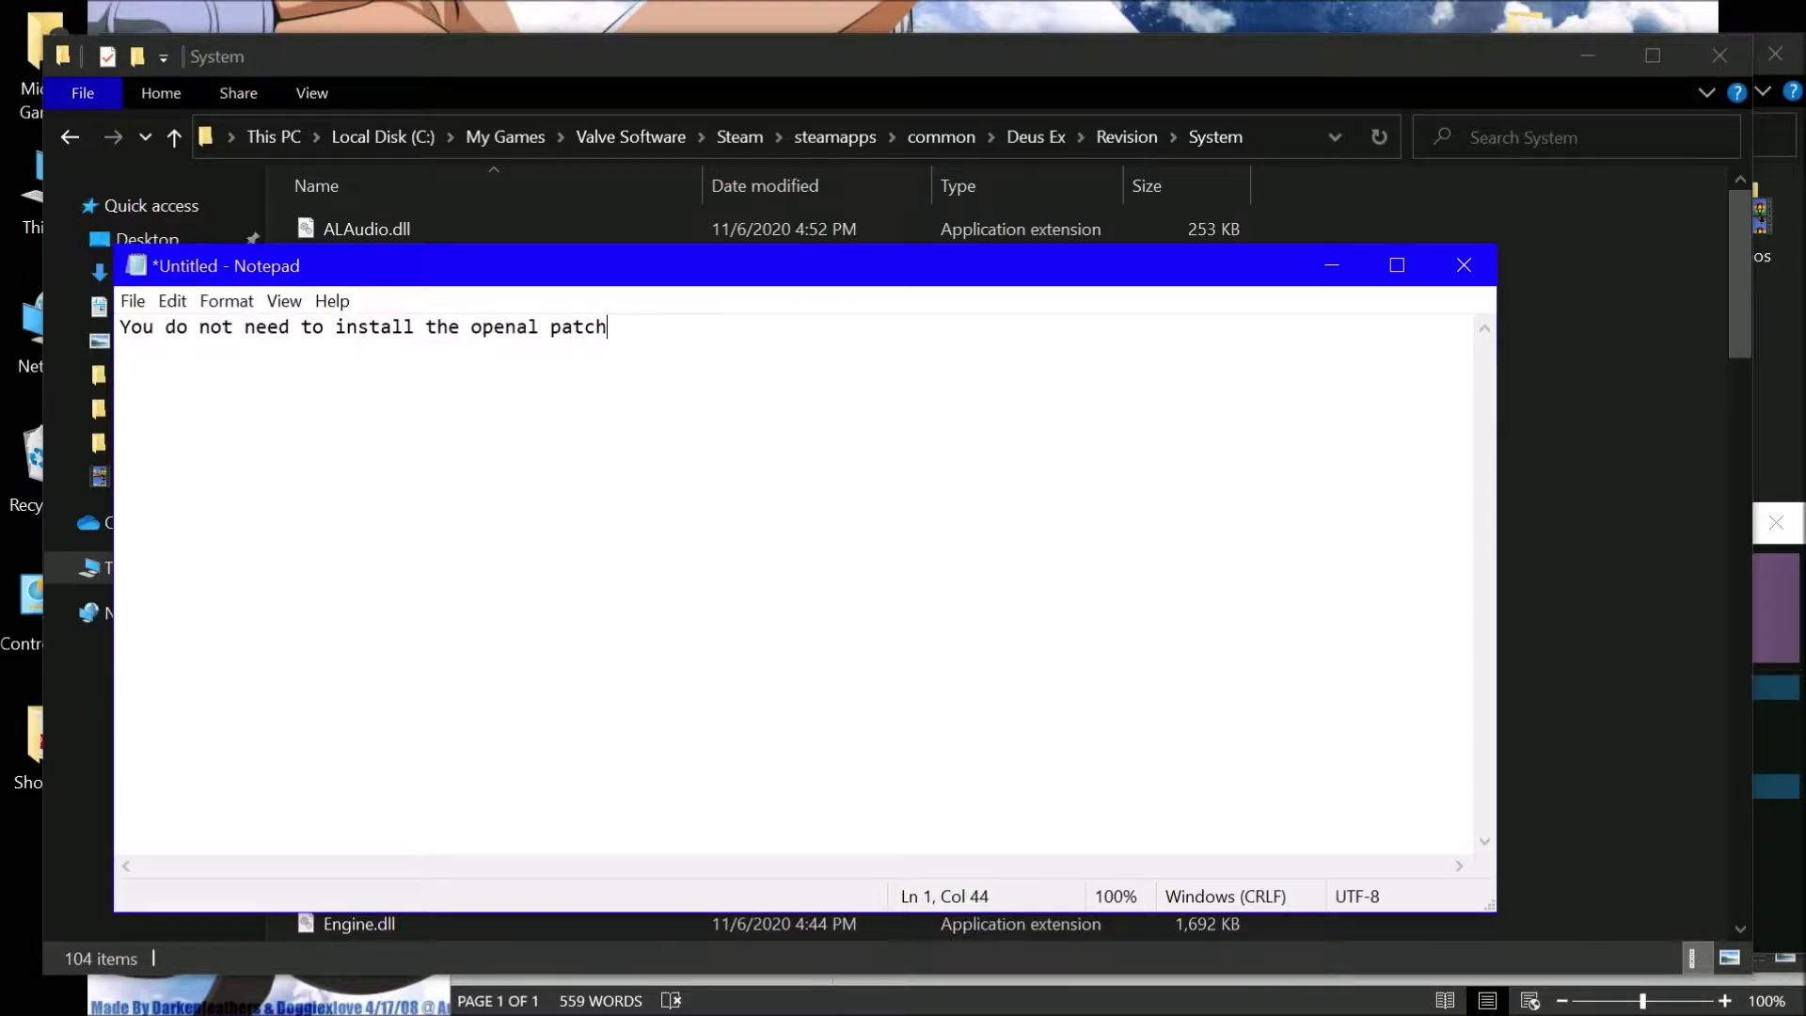
Finish the Notepad sentence with "as it is already included." and close the note without saving it
type(" as ")
type("is")
key("BackSpace")
key("BackSpace")
type("t is already in")
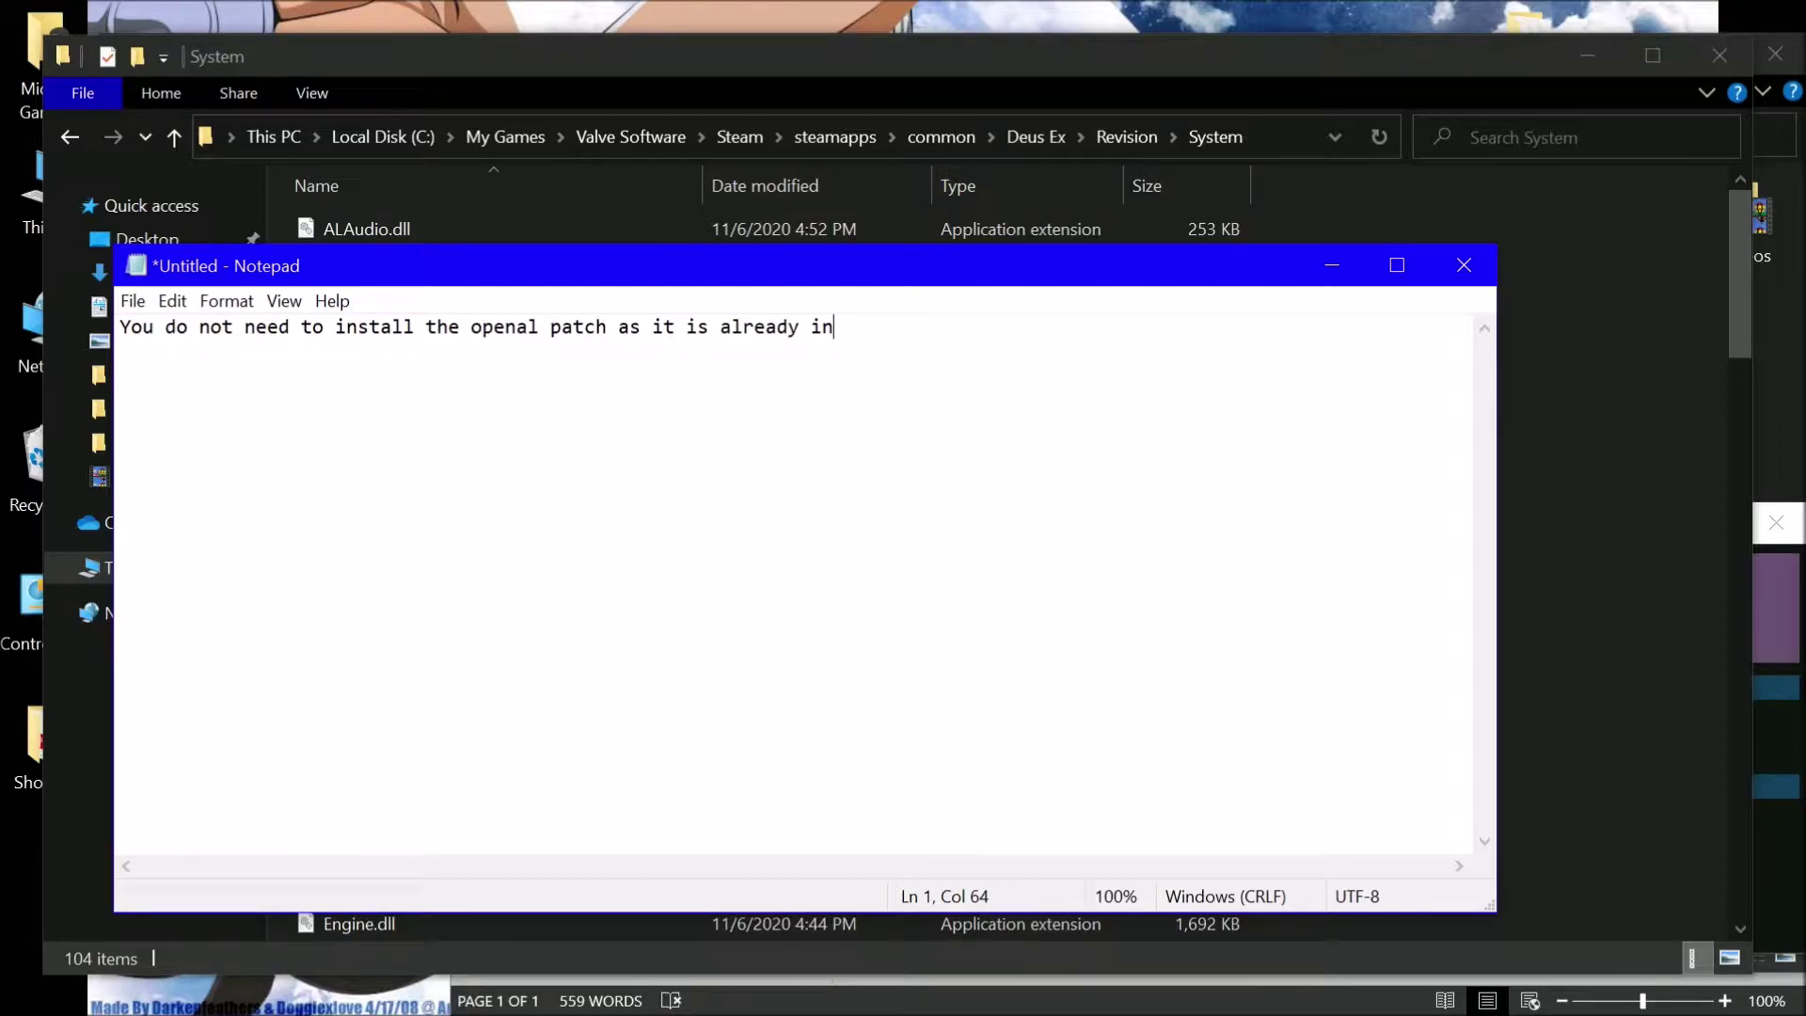
type("cluded.")
left_click(1458, 252)
left_click(946, 529)
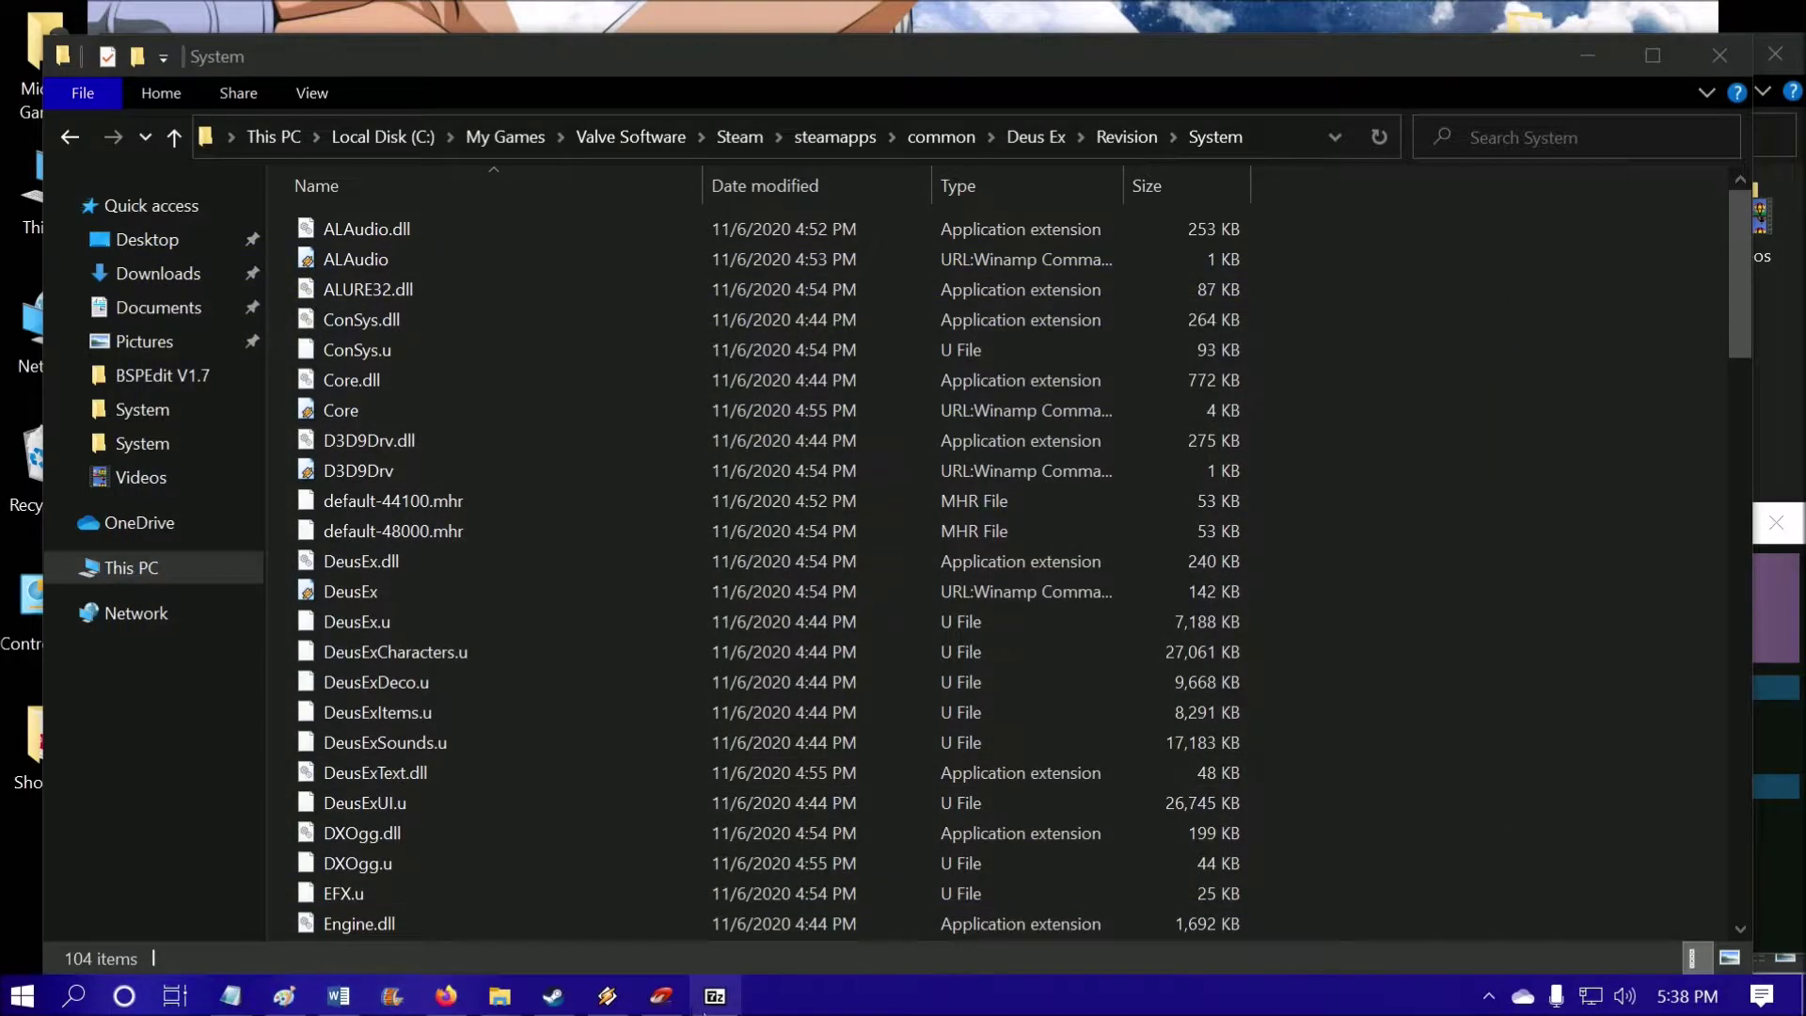
From the d3d11drv.4.zip archive, copy the Common folder's d3d11drv folder, D3D11Drv.int and Effects11.dll into Revision's System folder
left_click(715, 996)
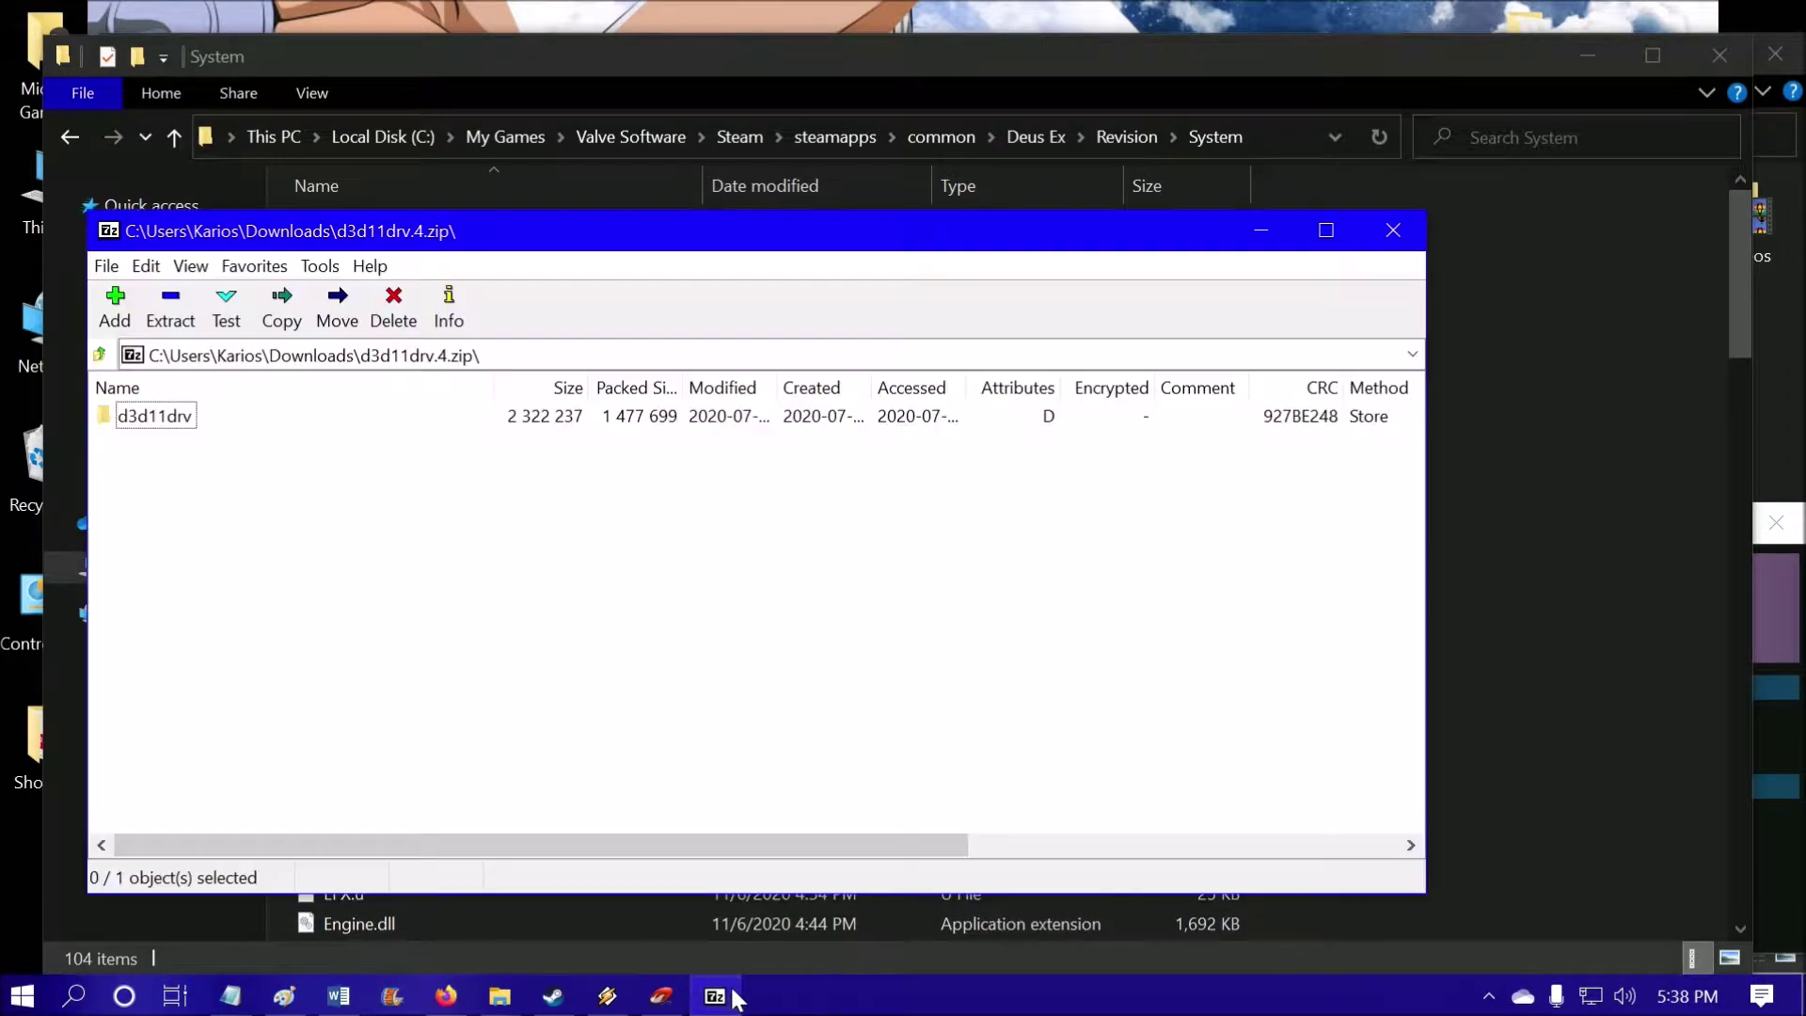
double_click(151, 422)
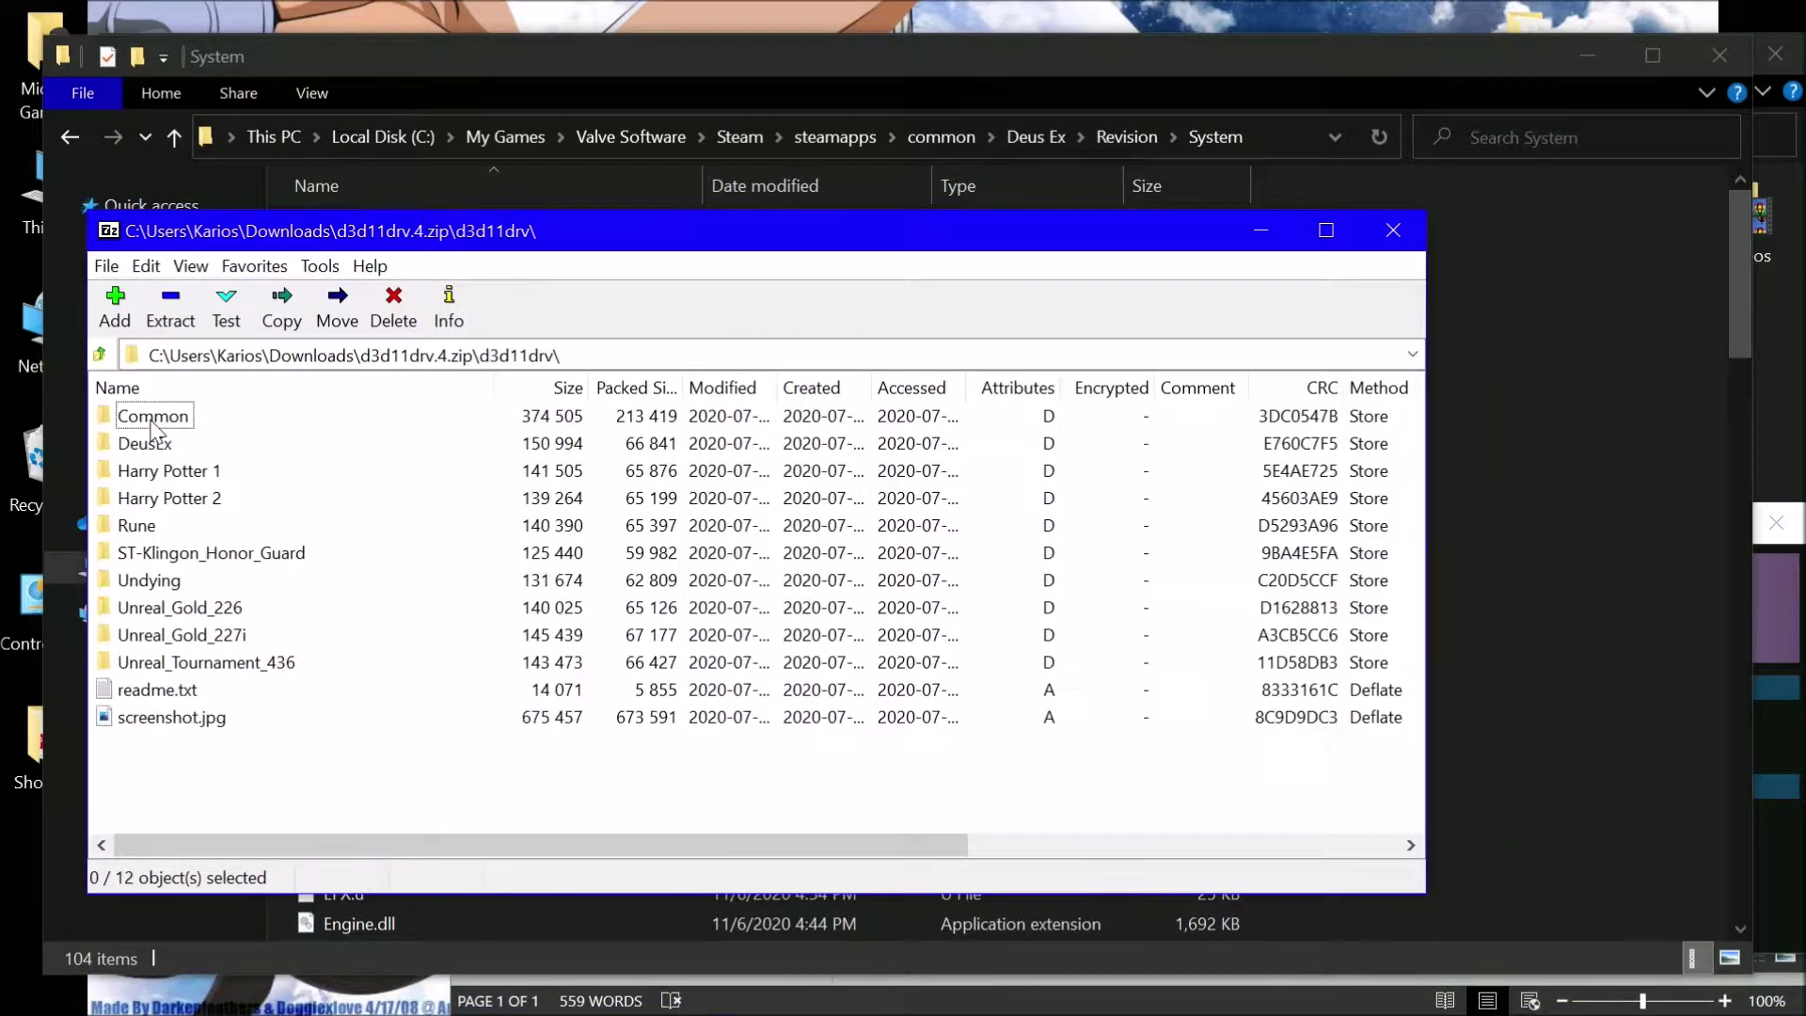
double_click(152, 417)
left_click_drag(254, 551, 1486, 517)
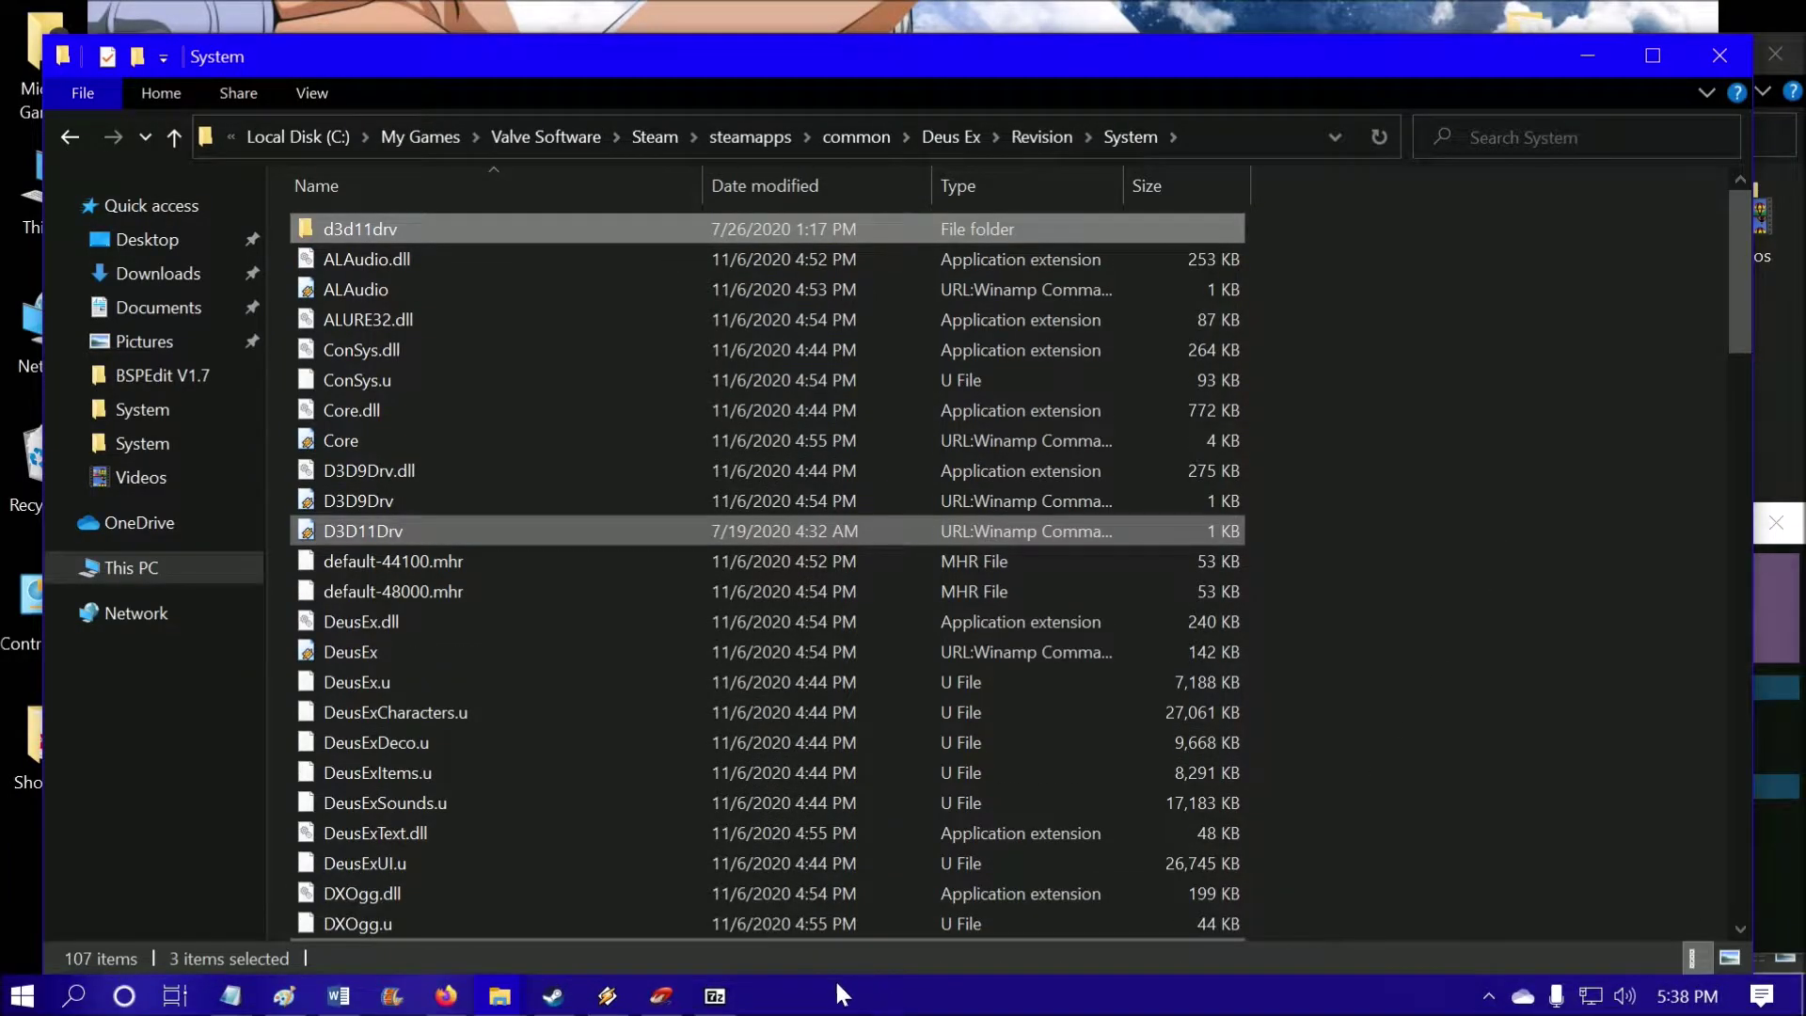
Copy d3d11drv.dll and tessellation.cfg from the archive's DeusEx folder into Revision's System folder
left_click(715, 996)
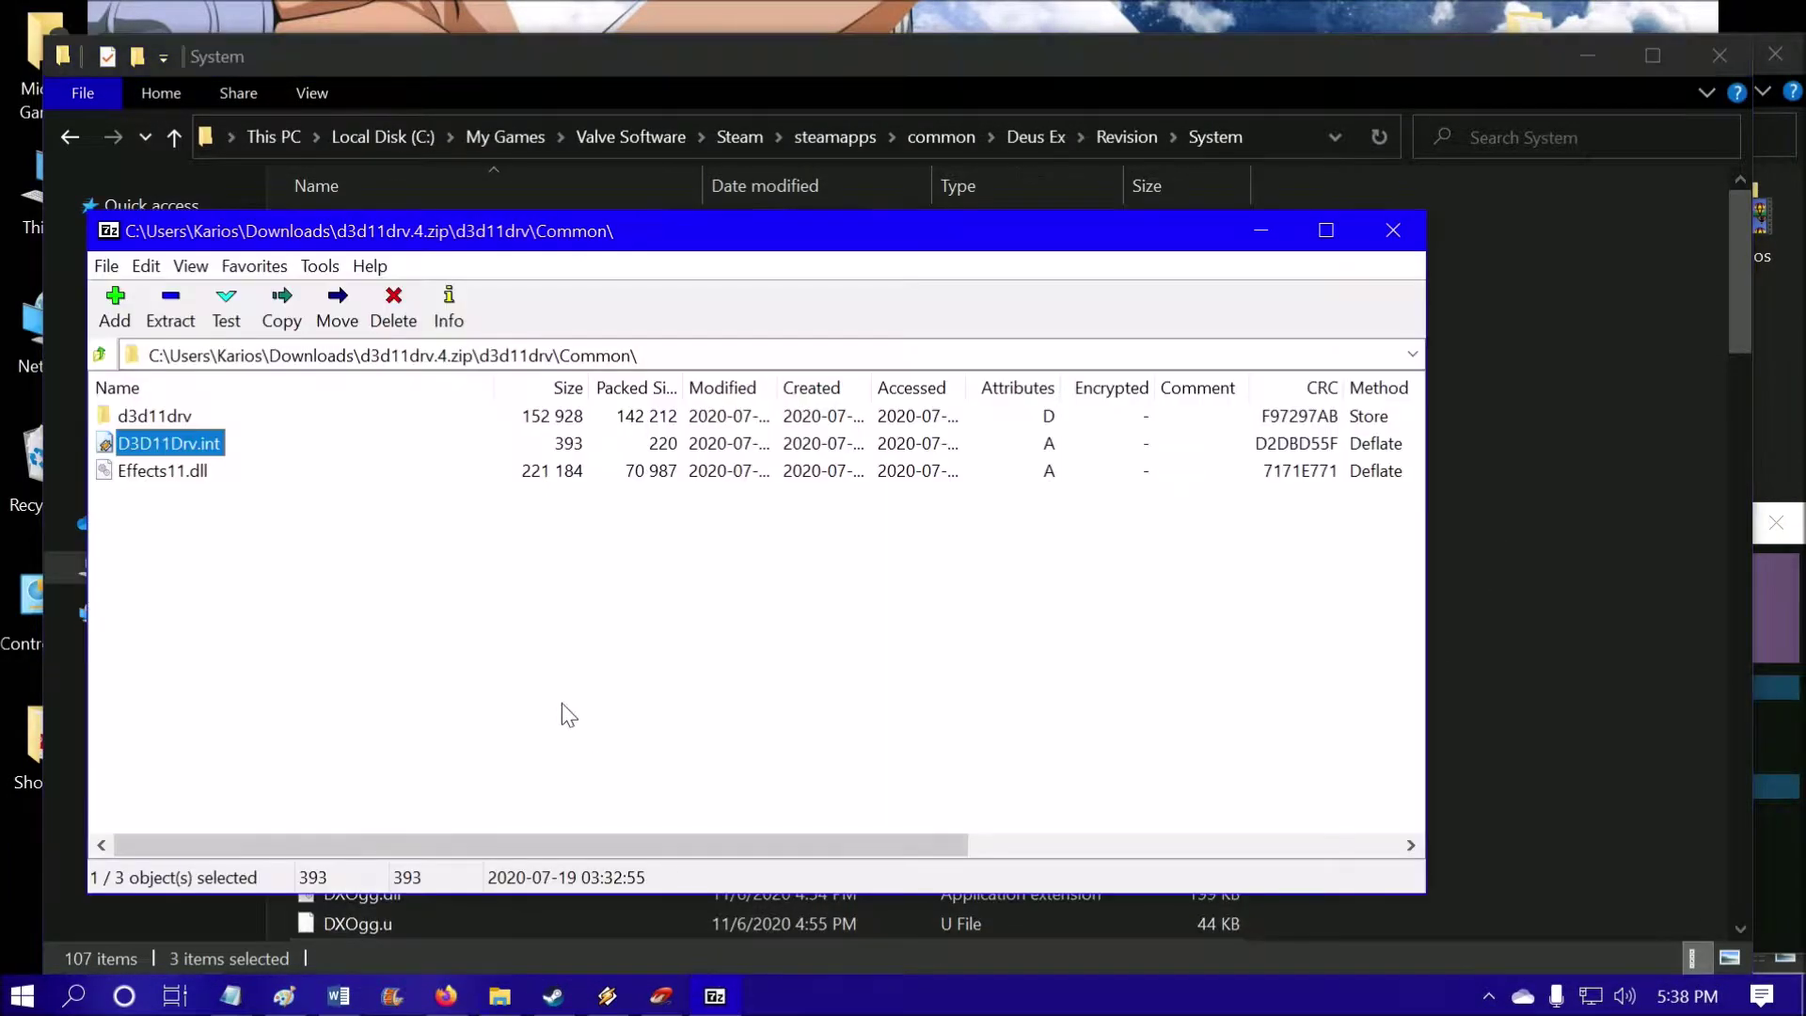
left_click(101, 356)
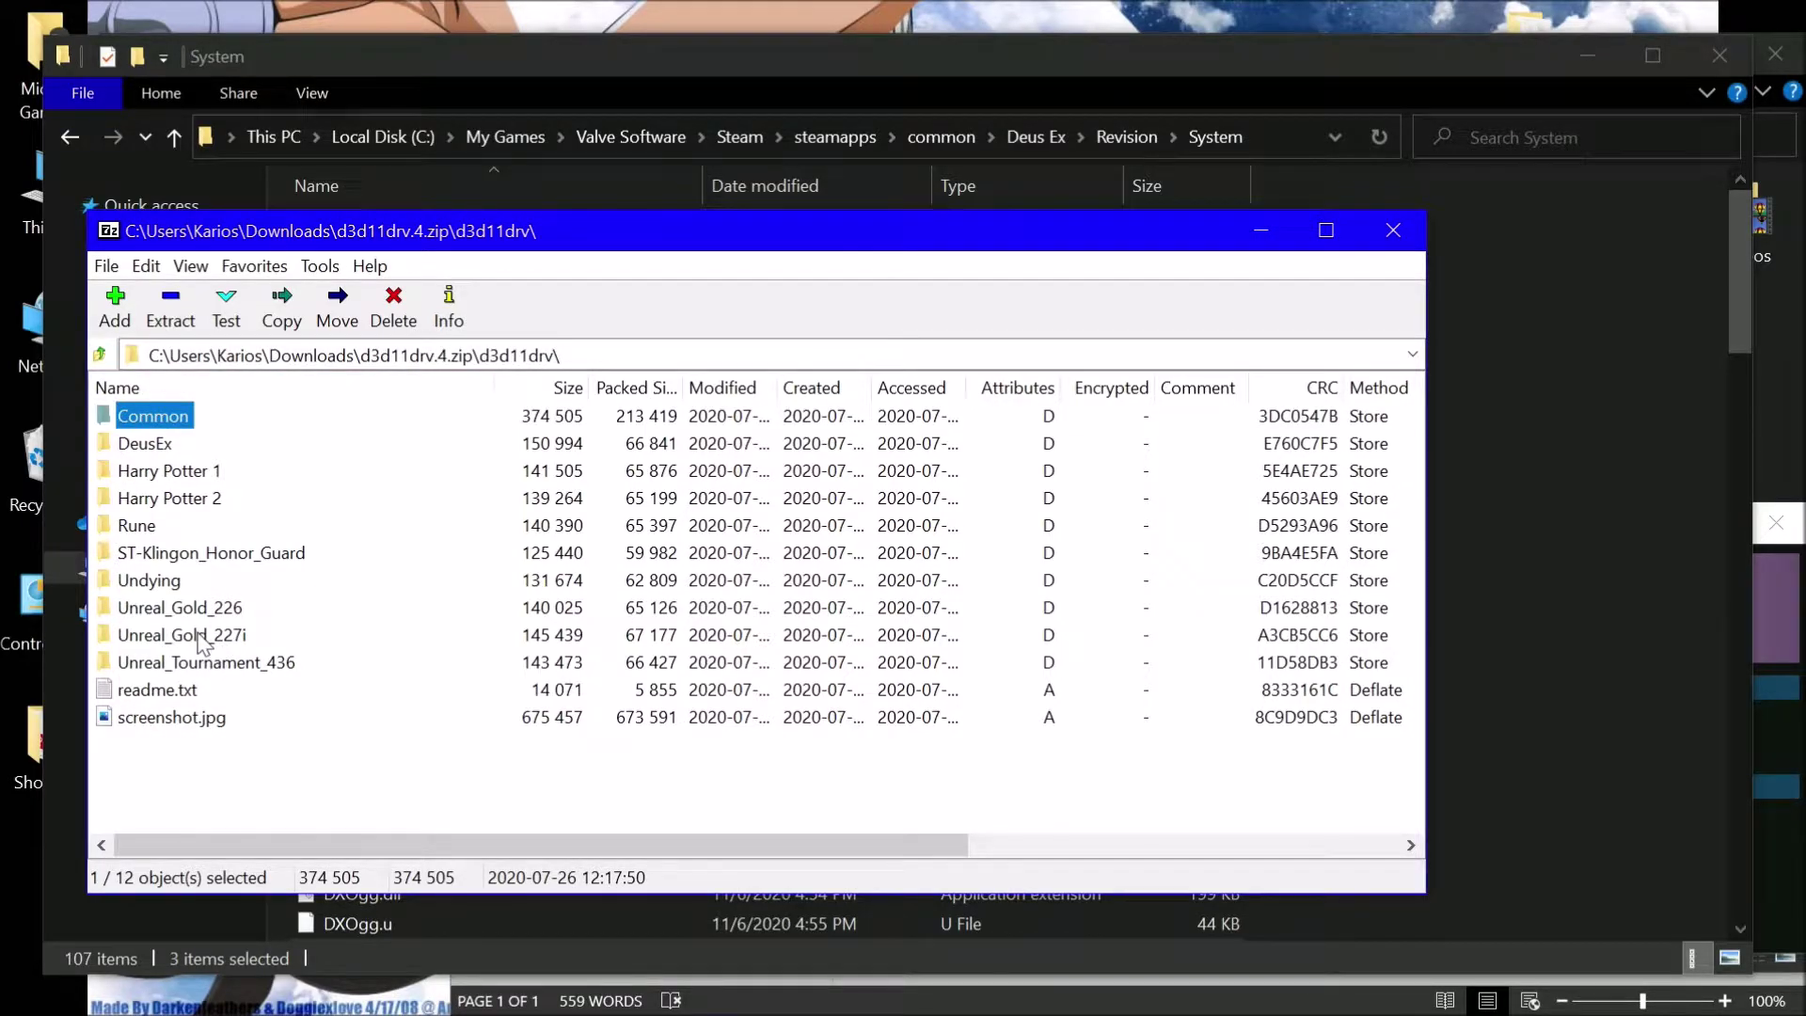
double_click(141, 445)
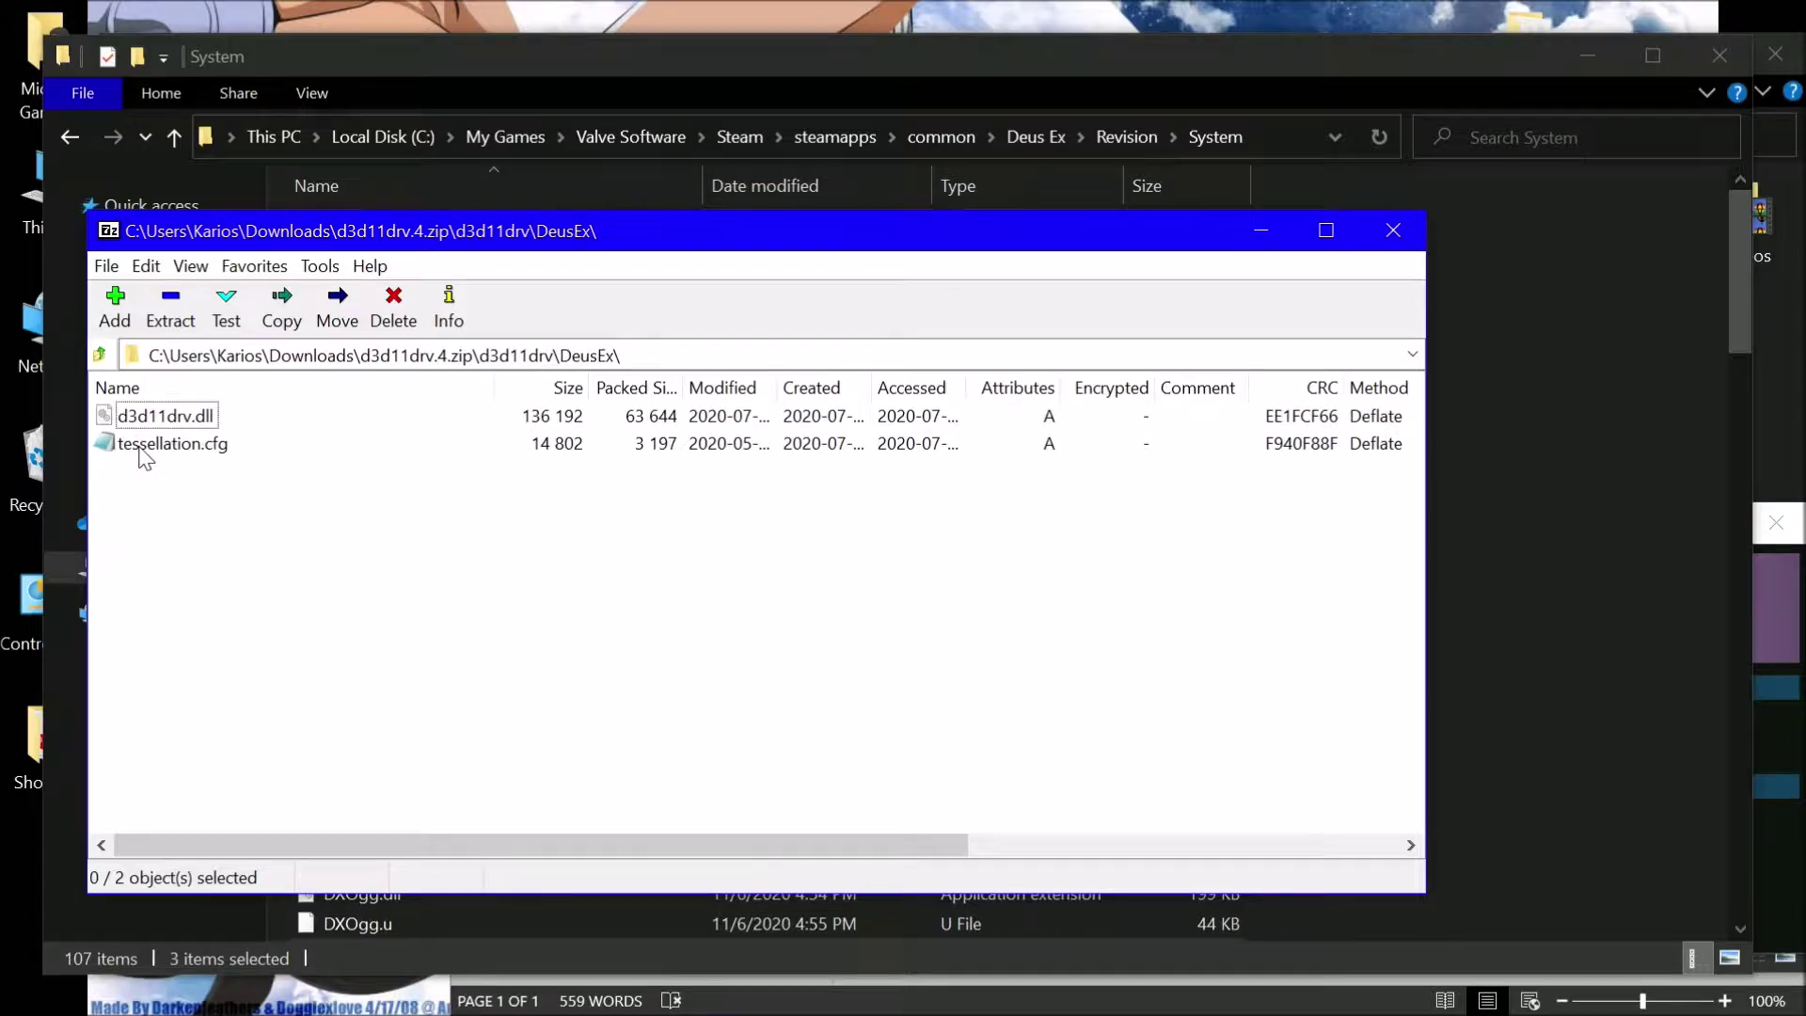
left_click_drag(226, 512, 1544, 484)
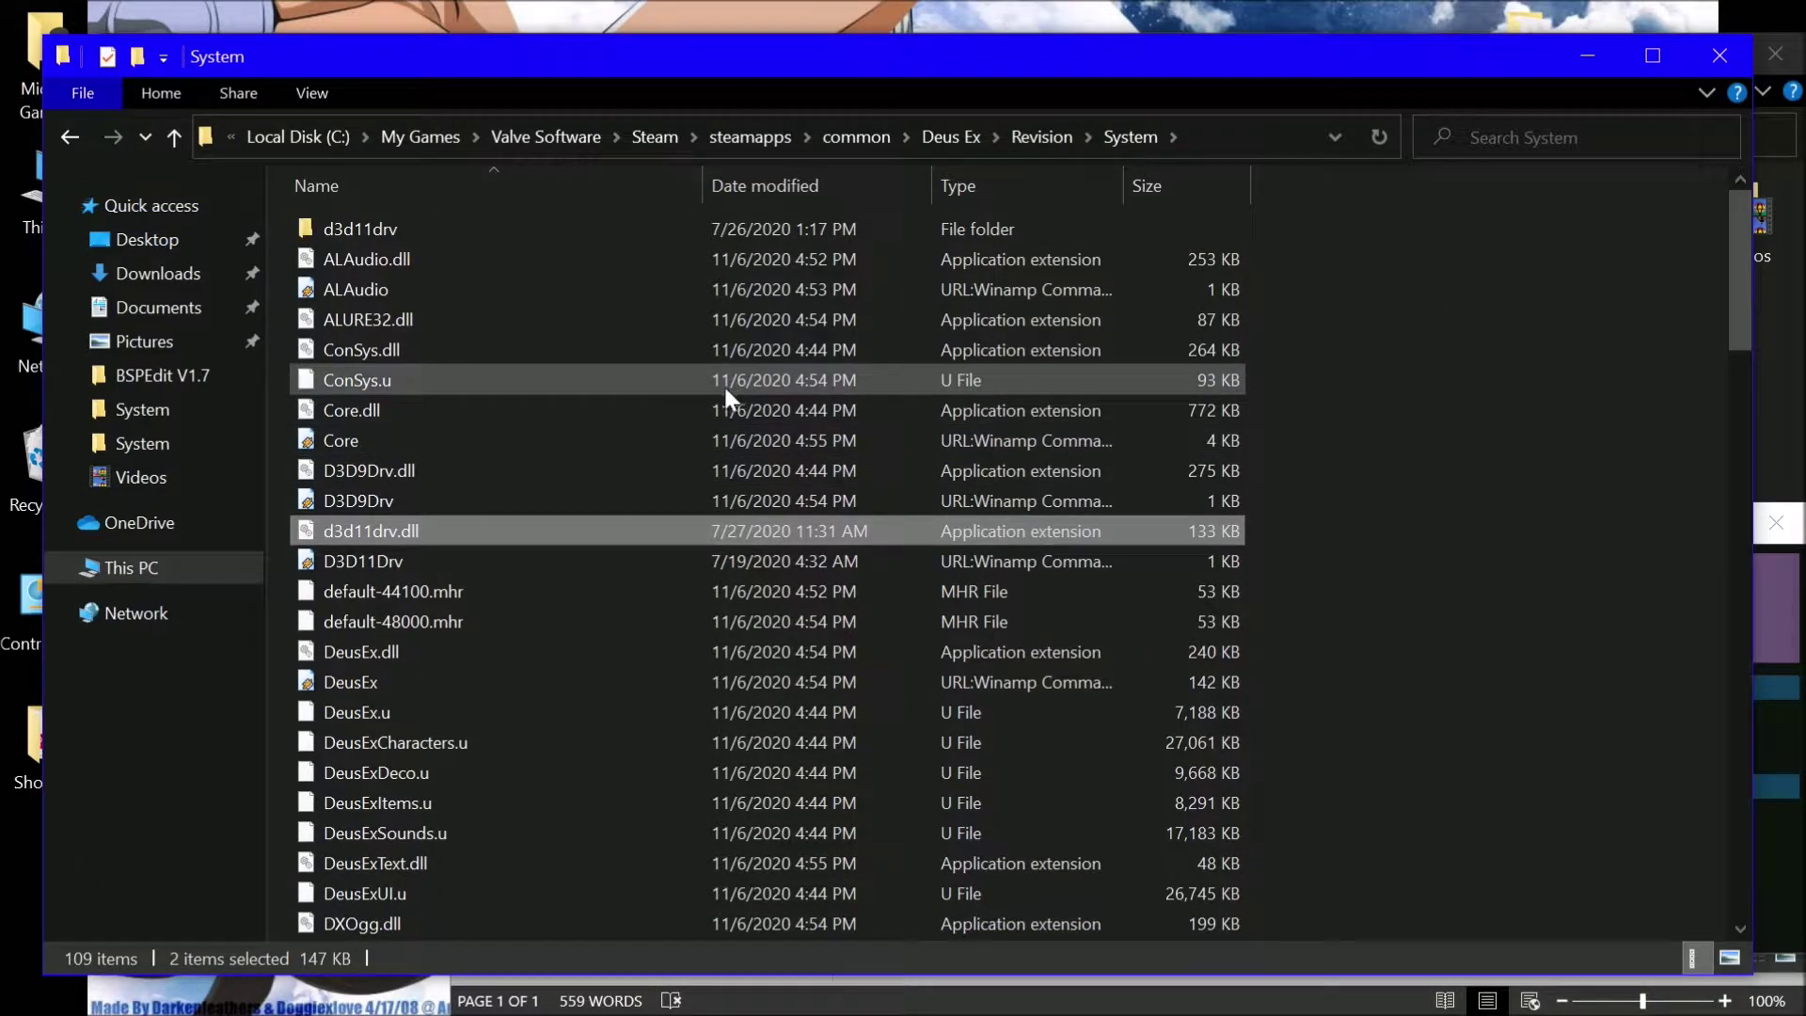
Find the Revision application in the System folder and launch it
scroll(458, 544, "down", 10)
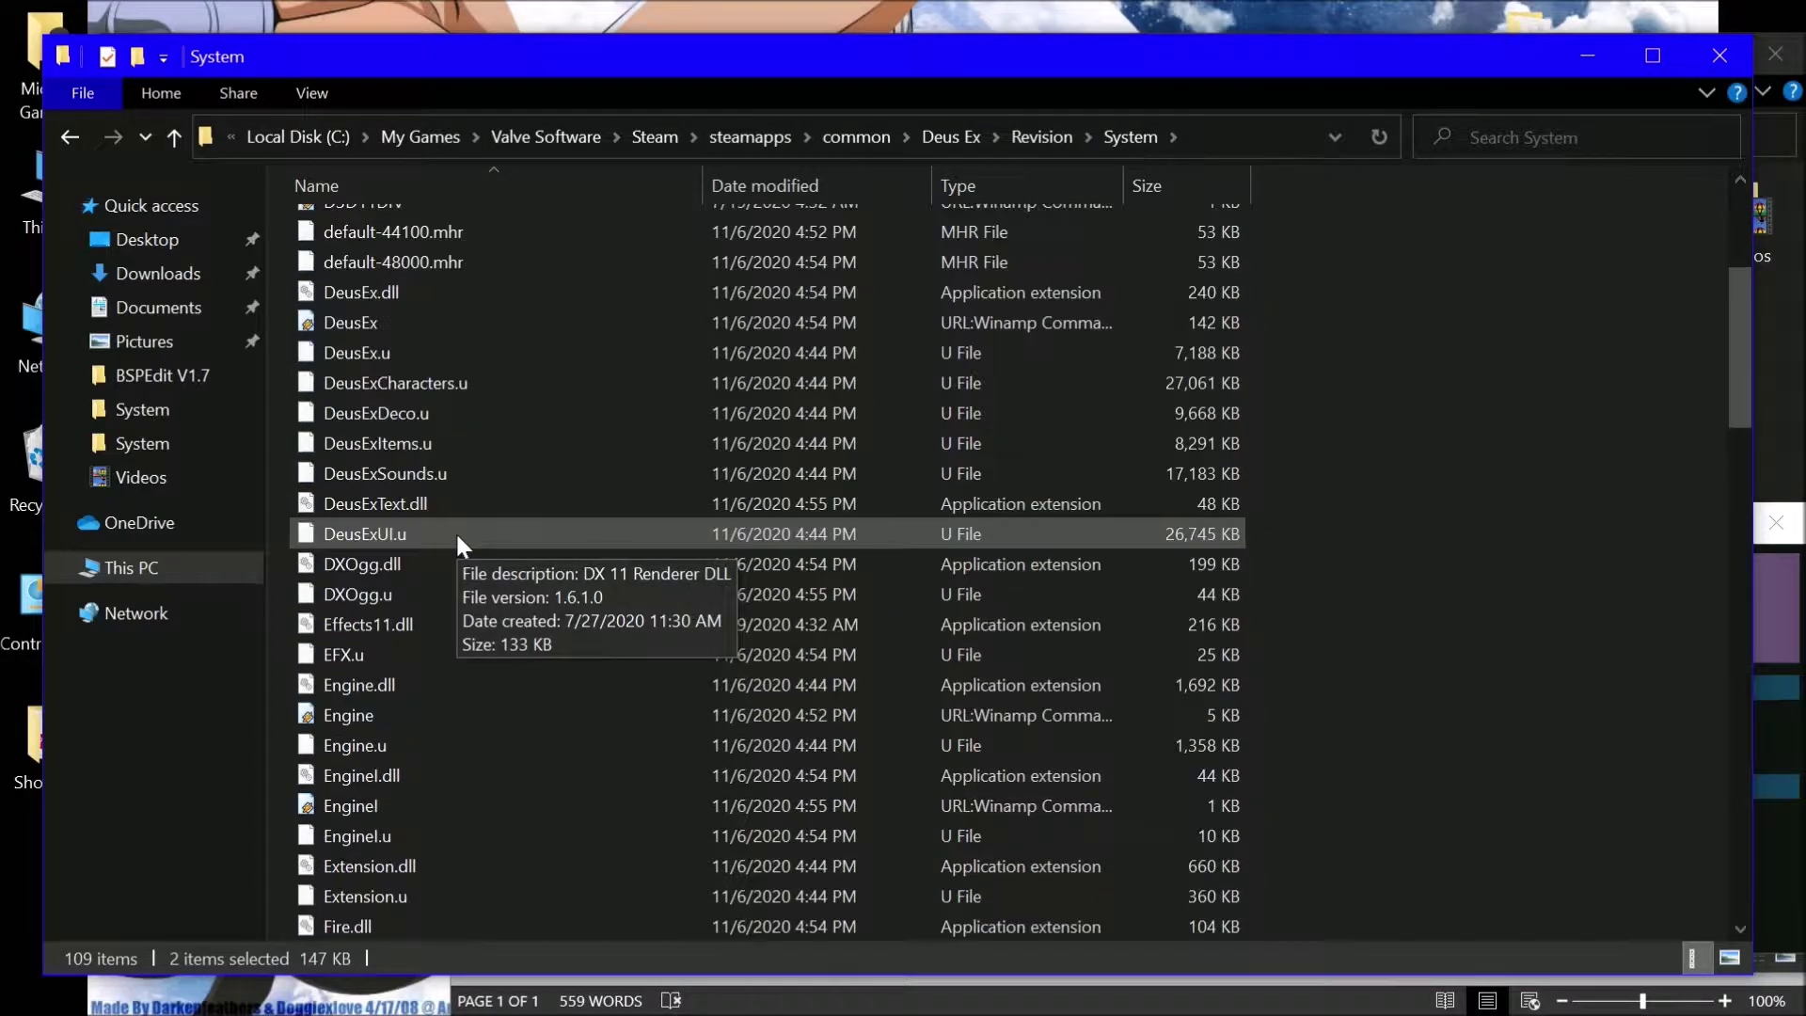
scroll(458, 543, "down", 11)
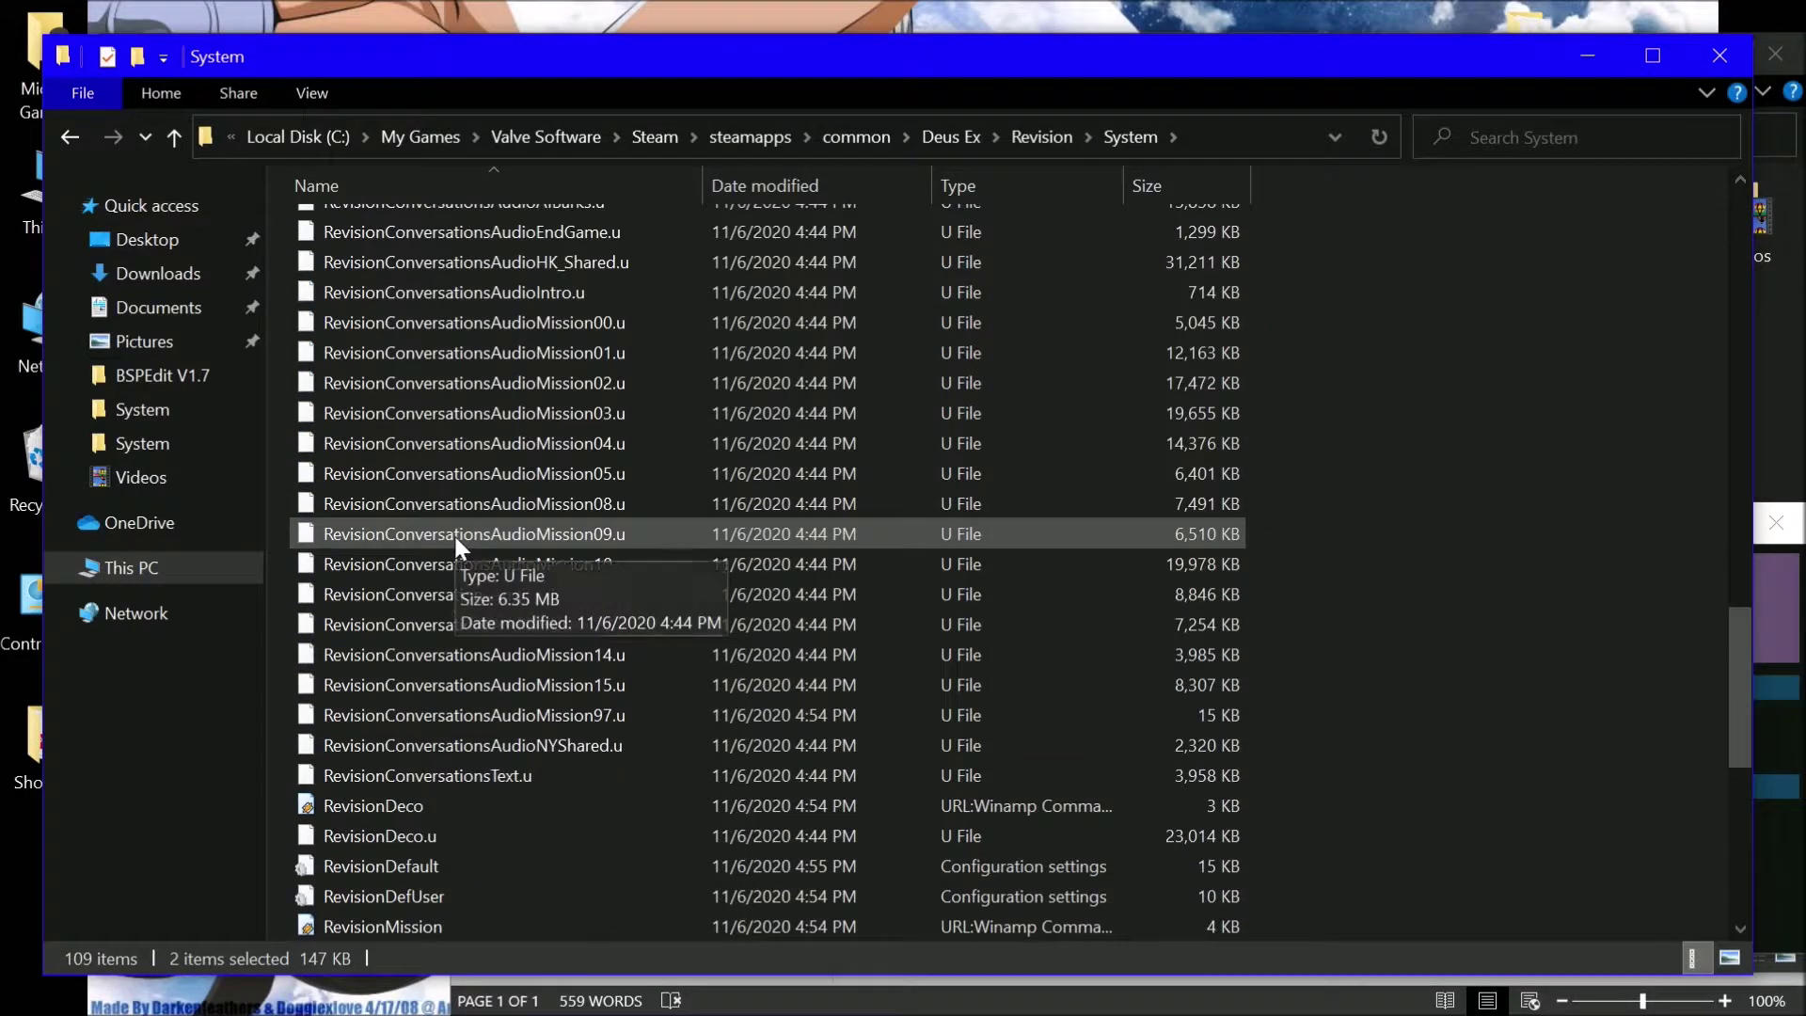
scroll(455, 533, "up", 3)
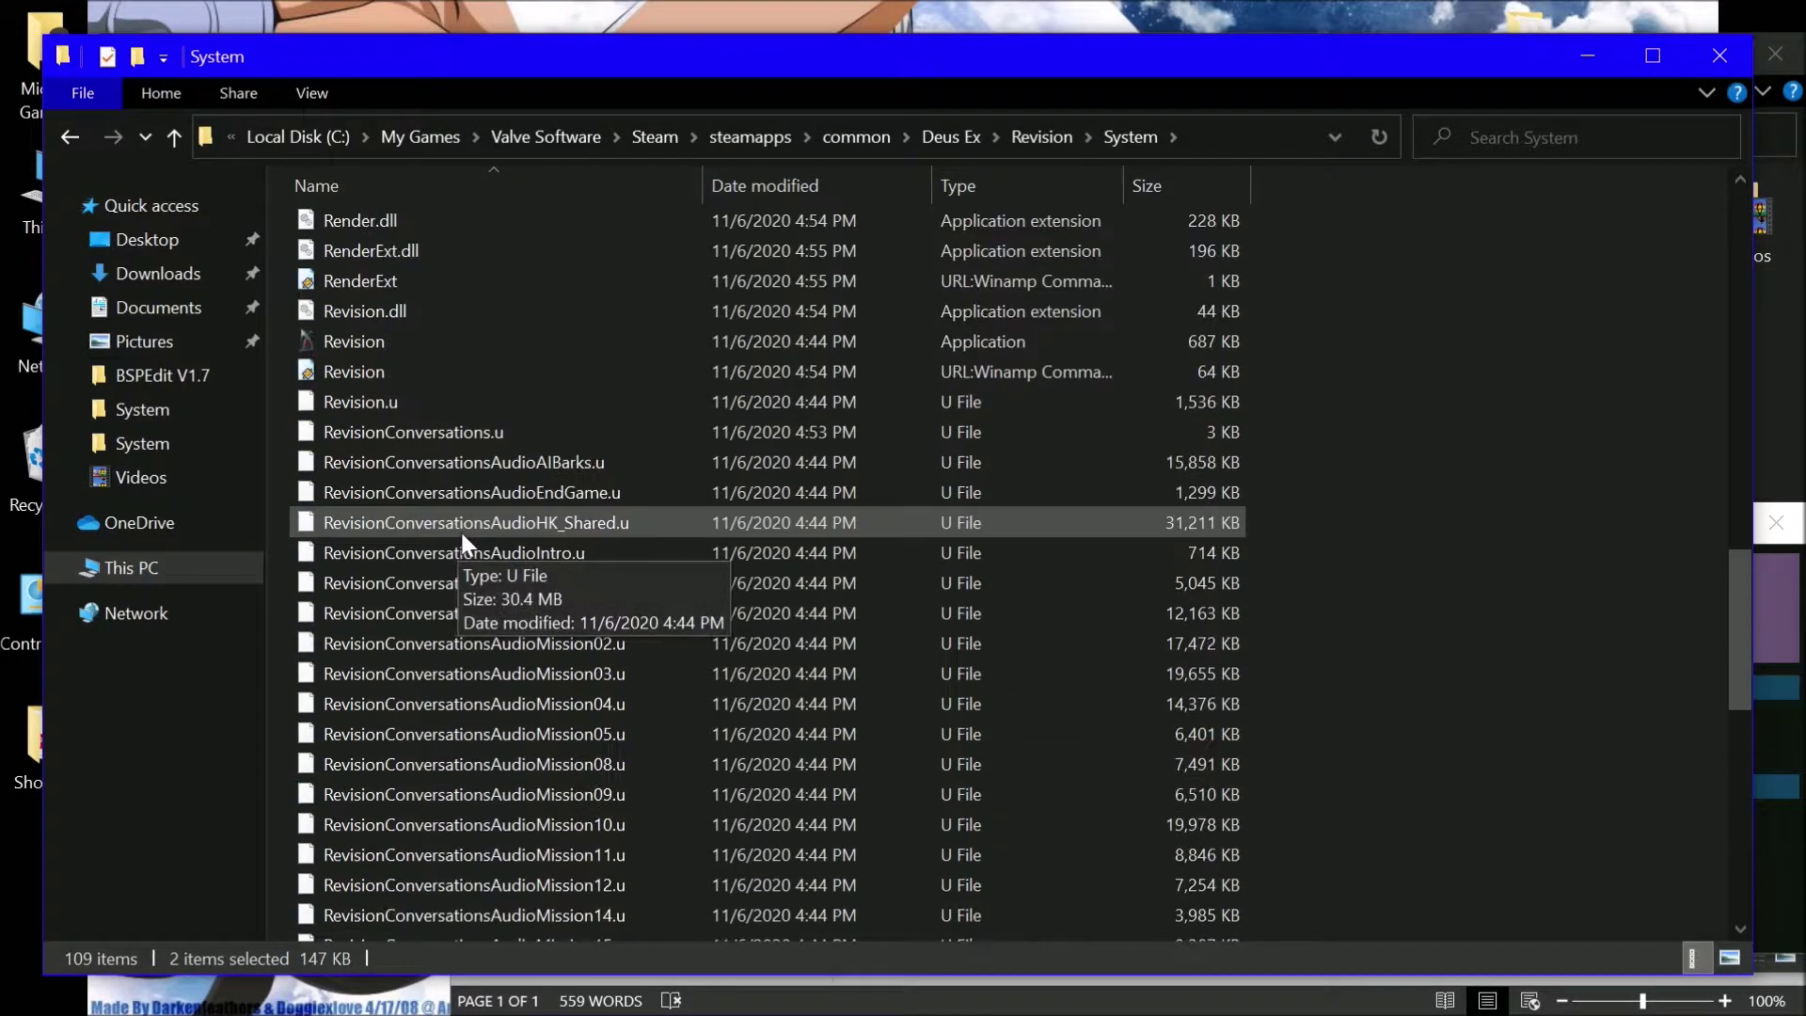
double_click(381, 341)
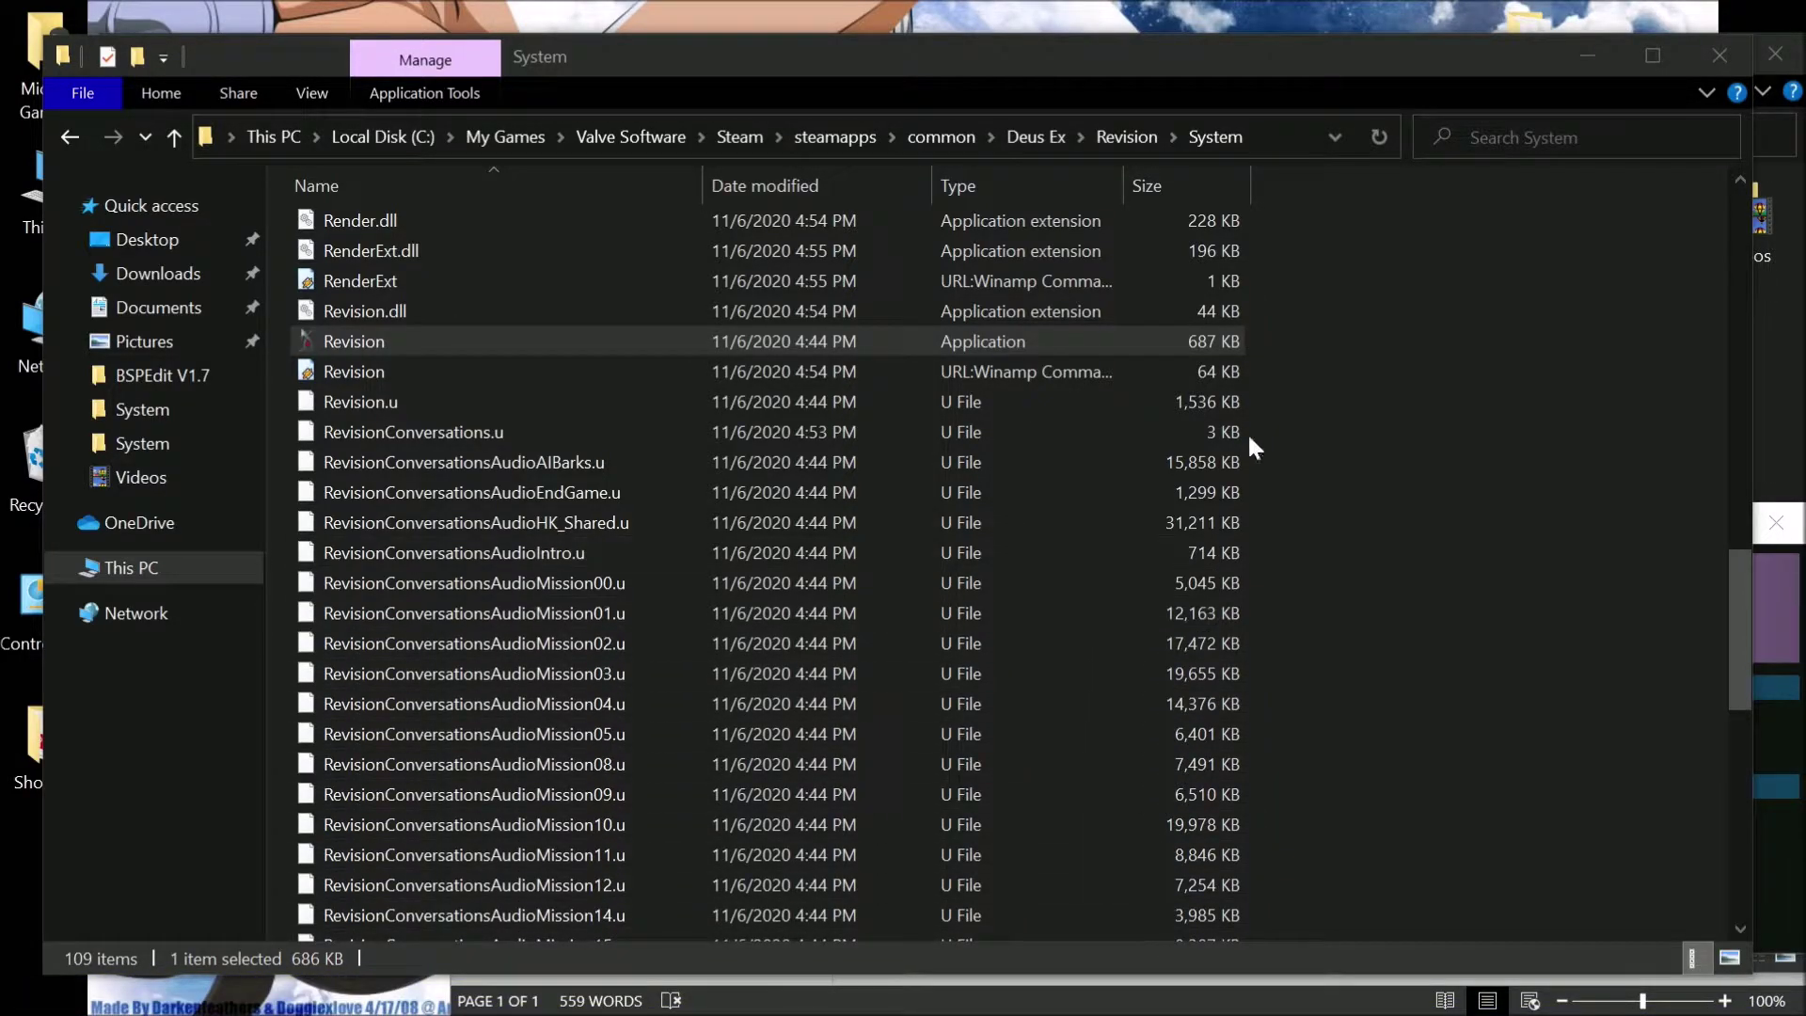
Minimize the System folder window and check the progress of Steam's first-time setup for Deus Ex: Revision
left_click(1589, 55)
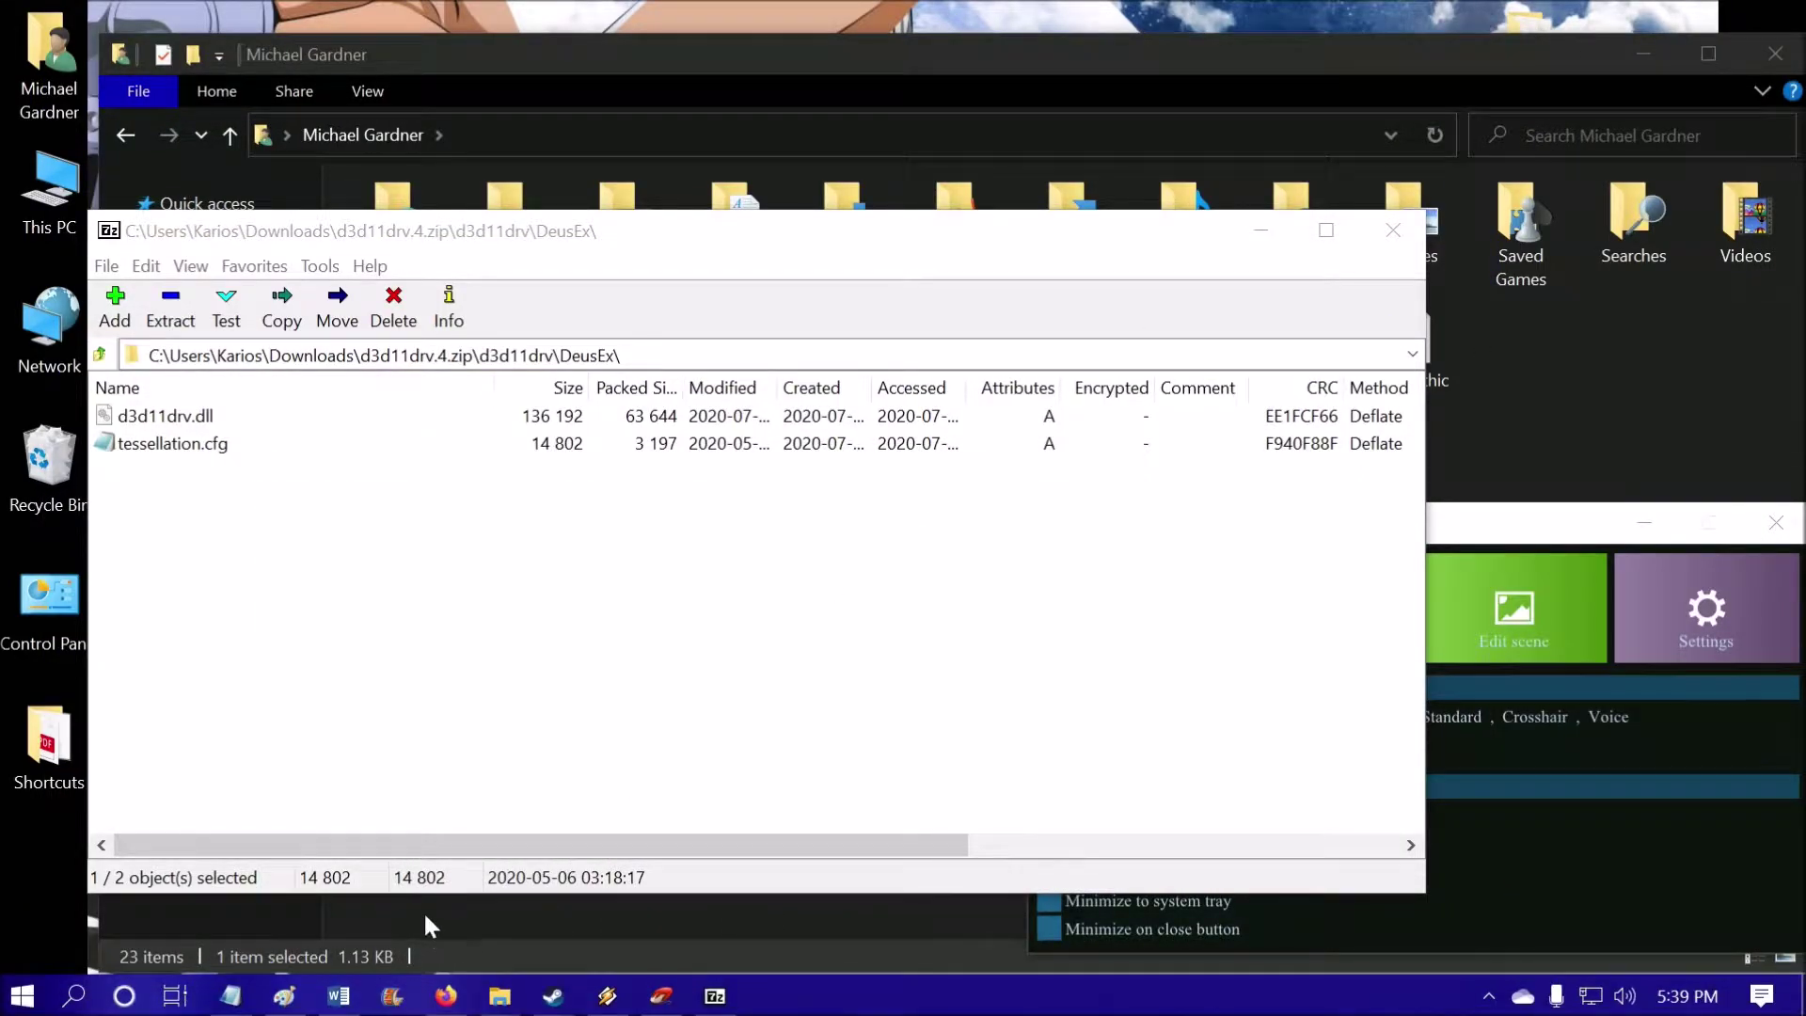
mouse_move(567, 984)
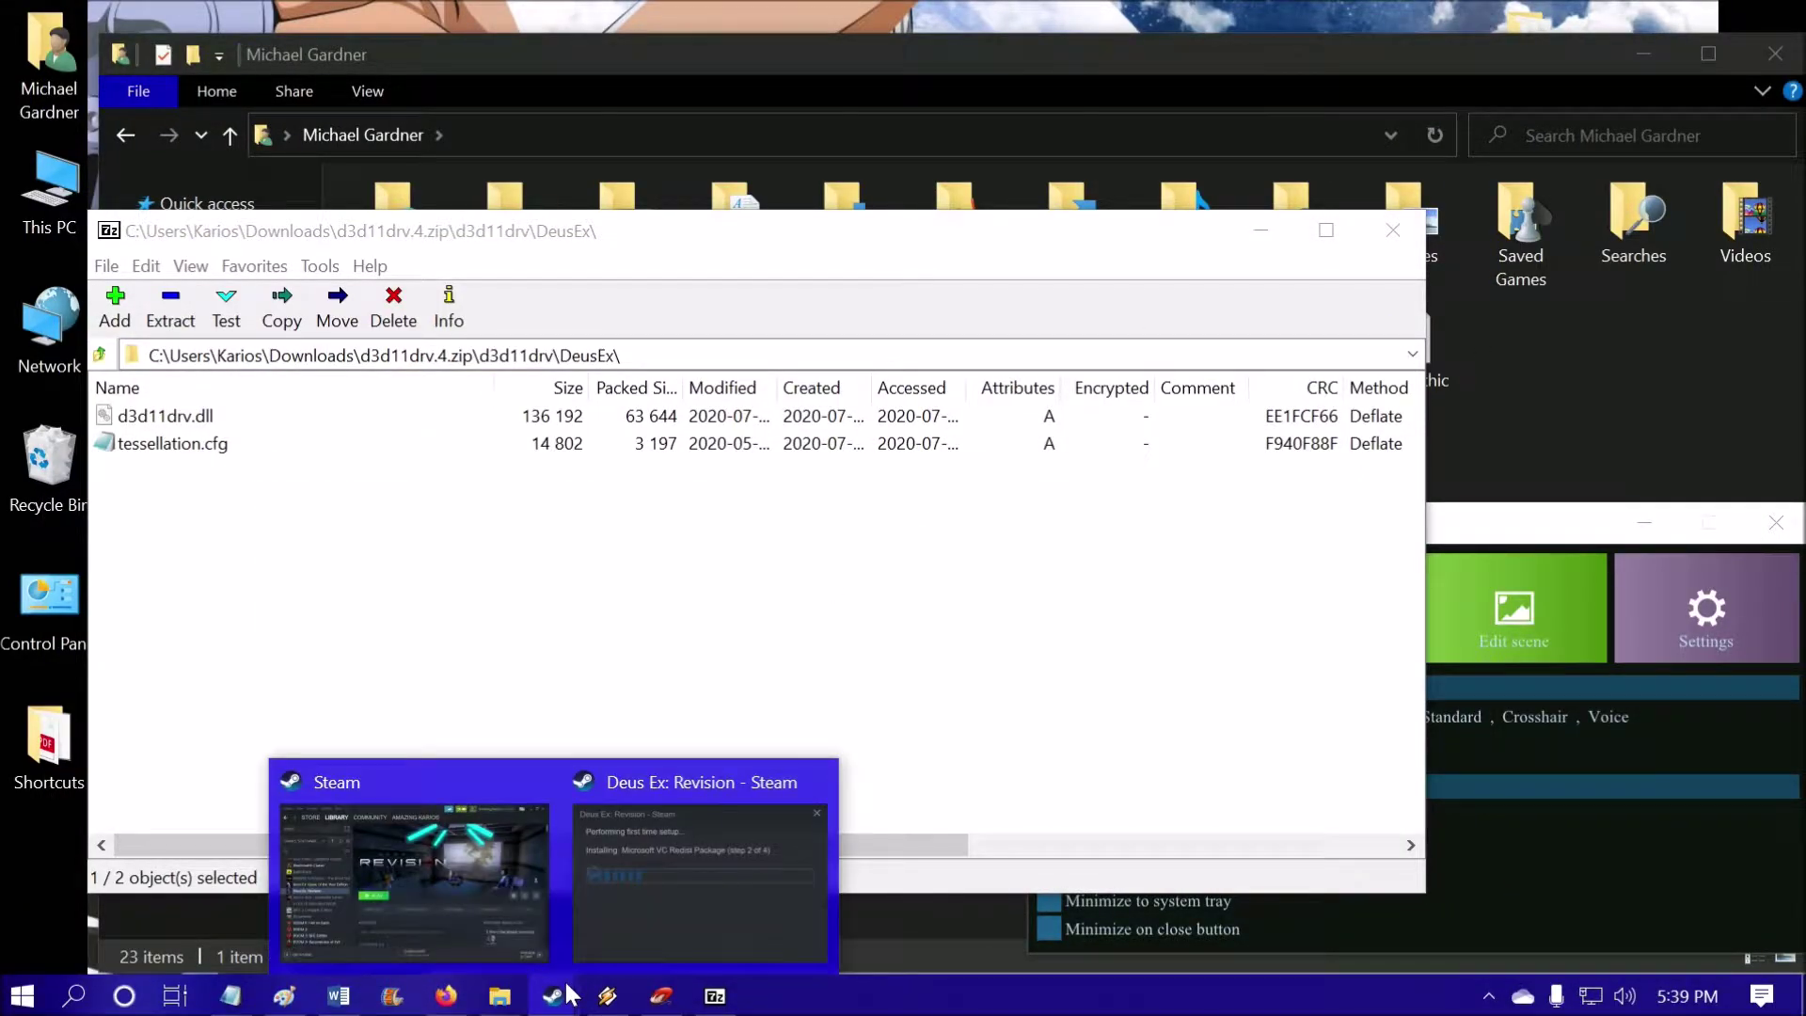
left_click(635, 888)
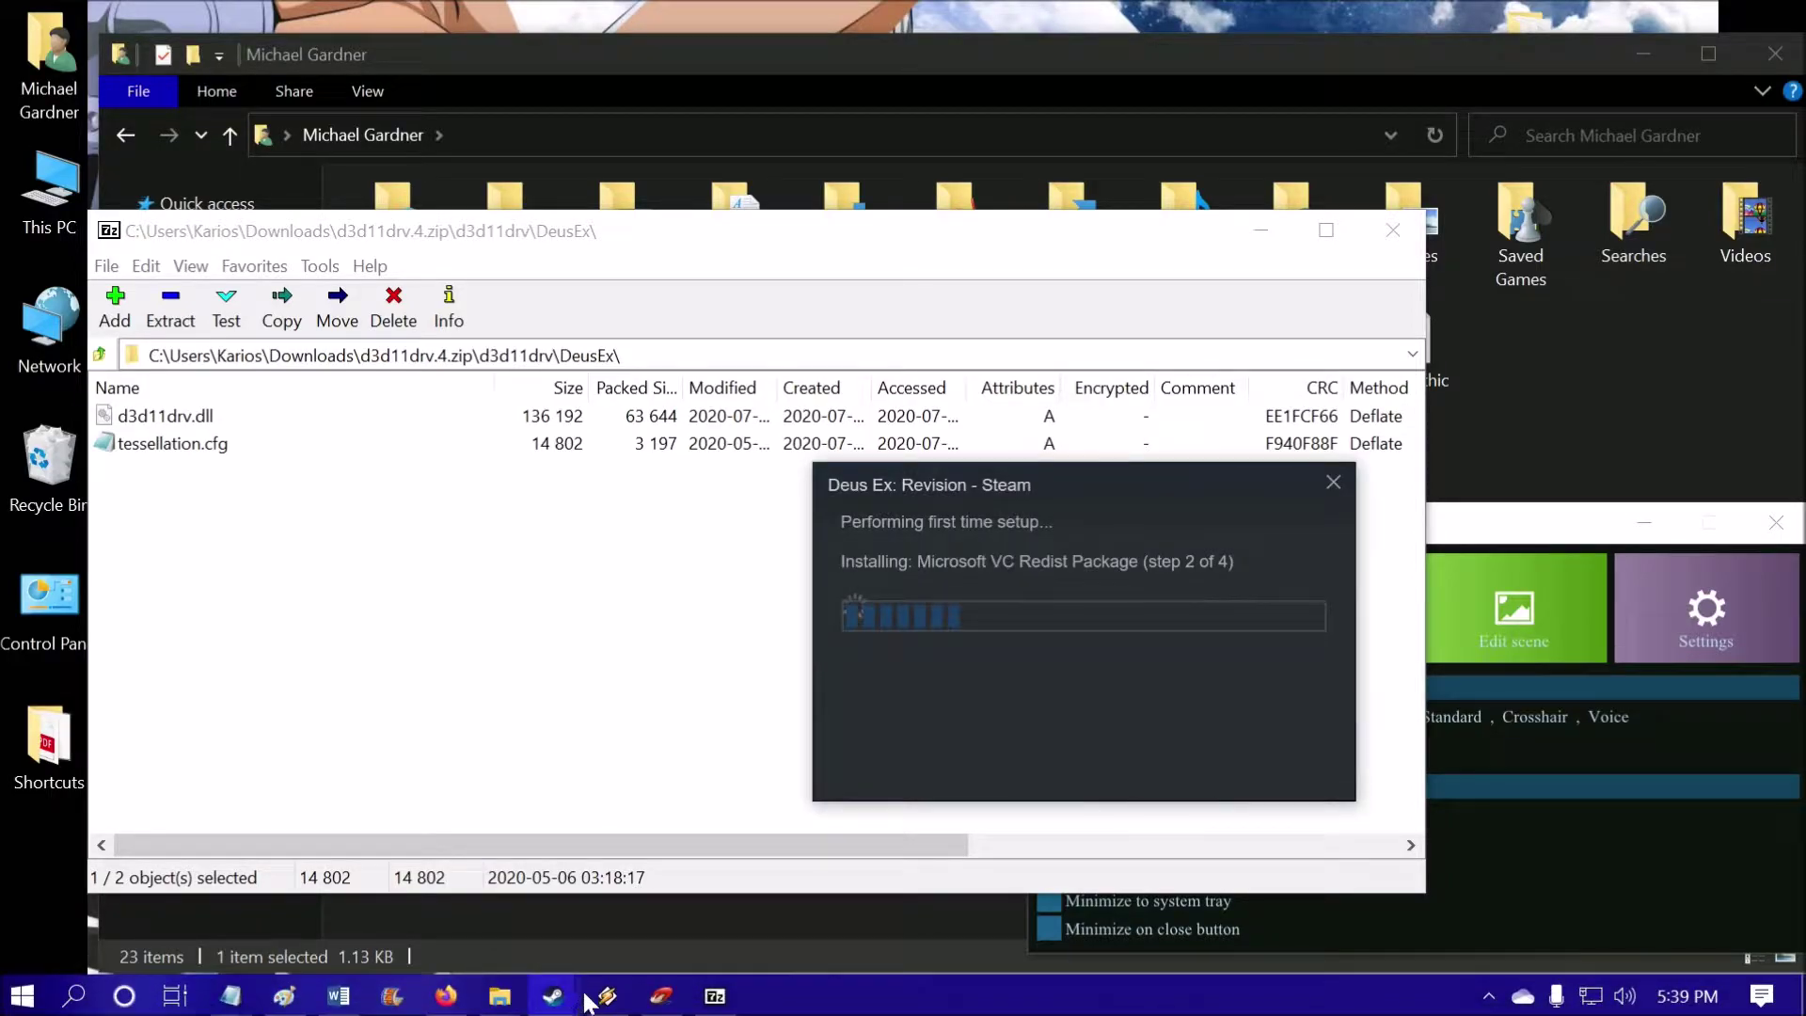
mouse_move(553, 993)
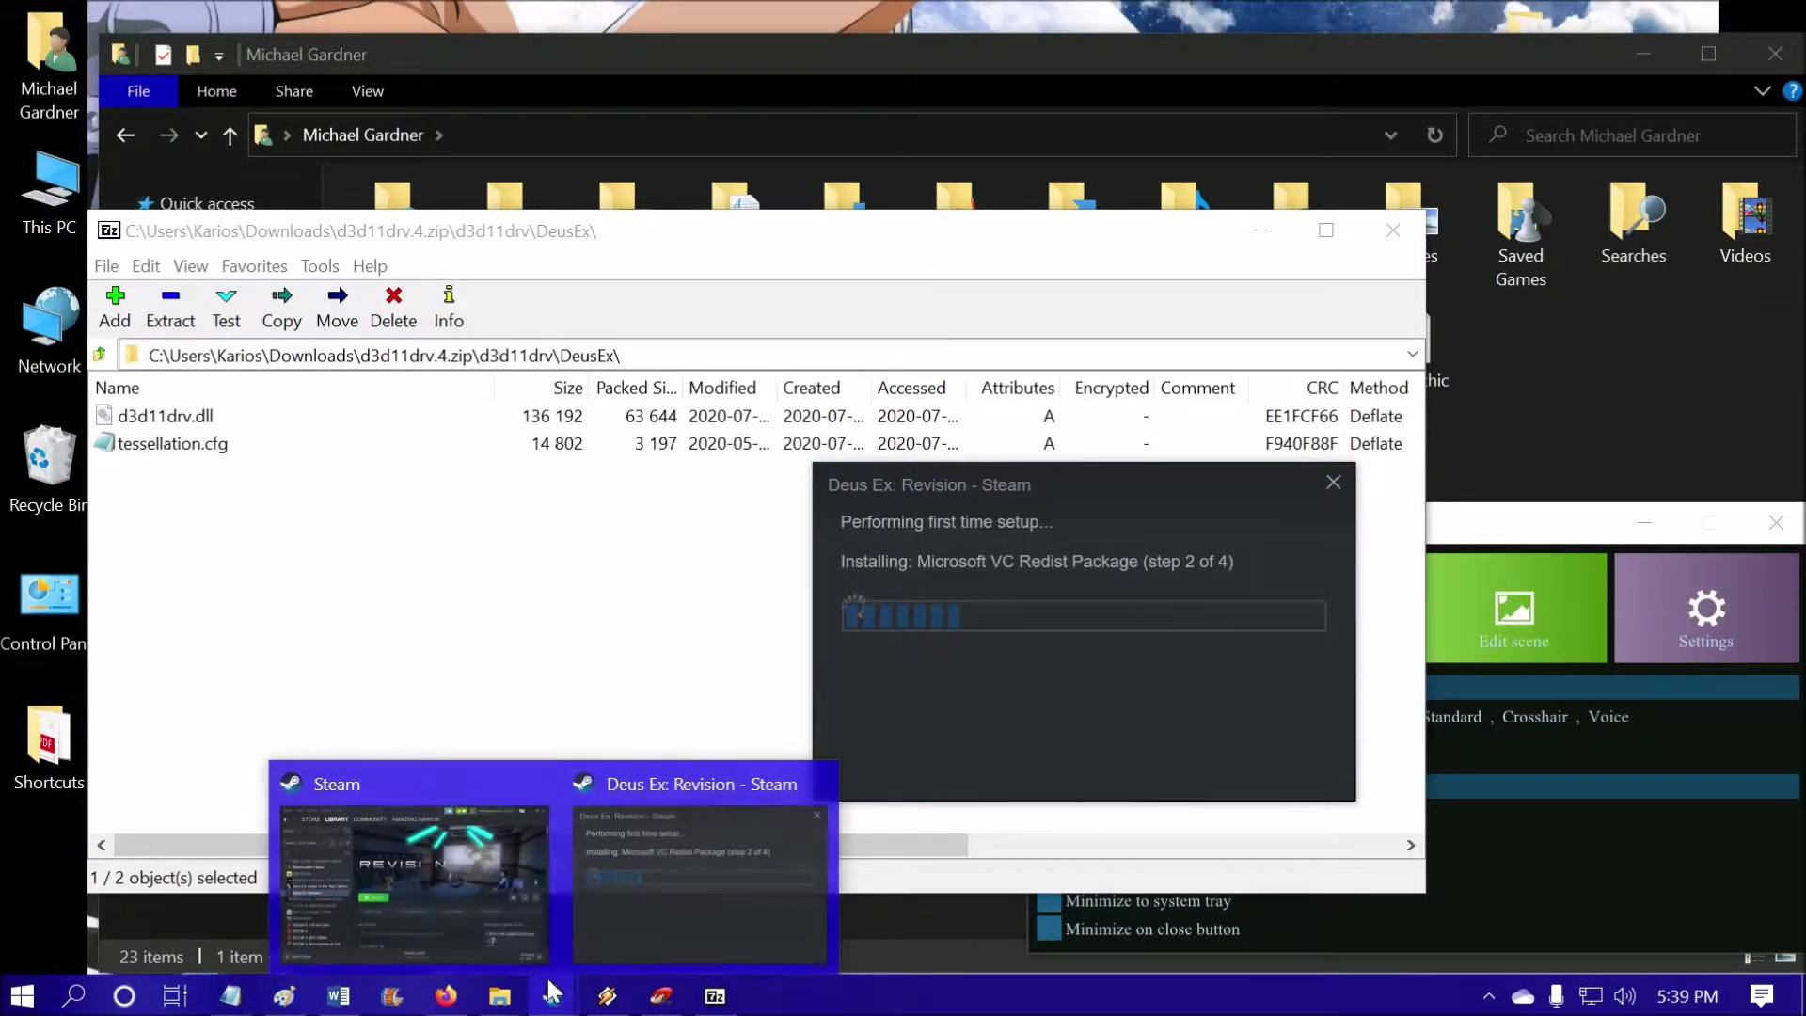
left_click(512, 820)
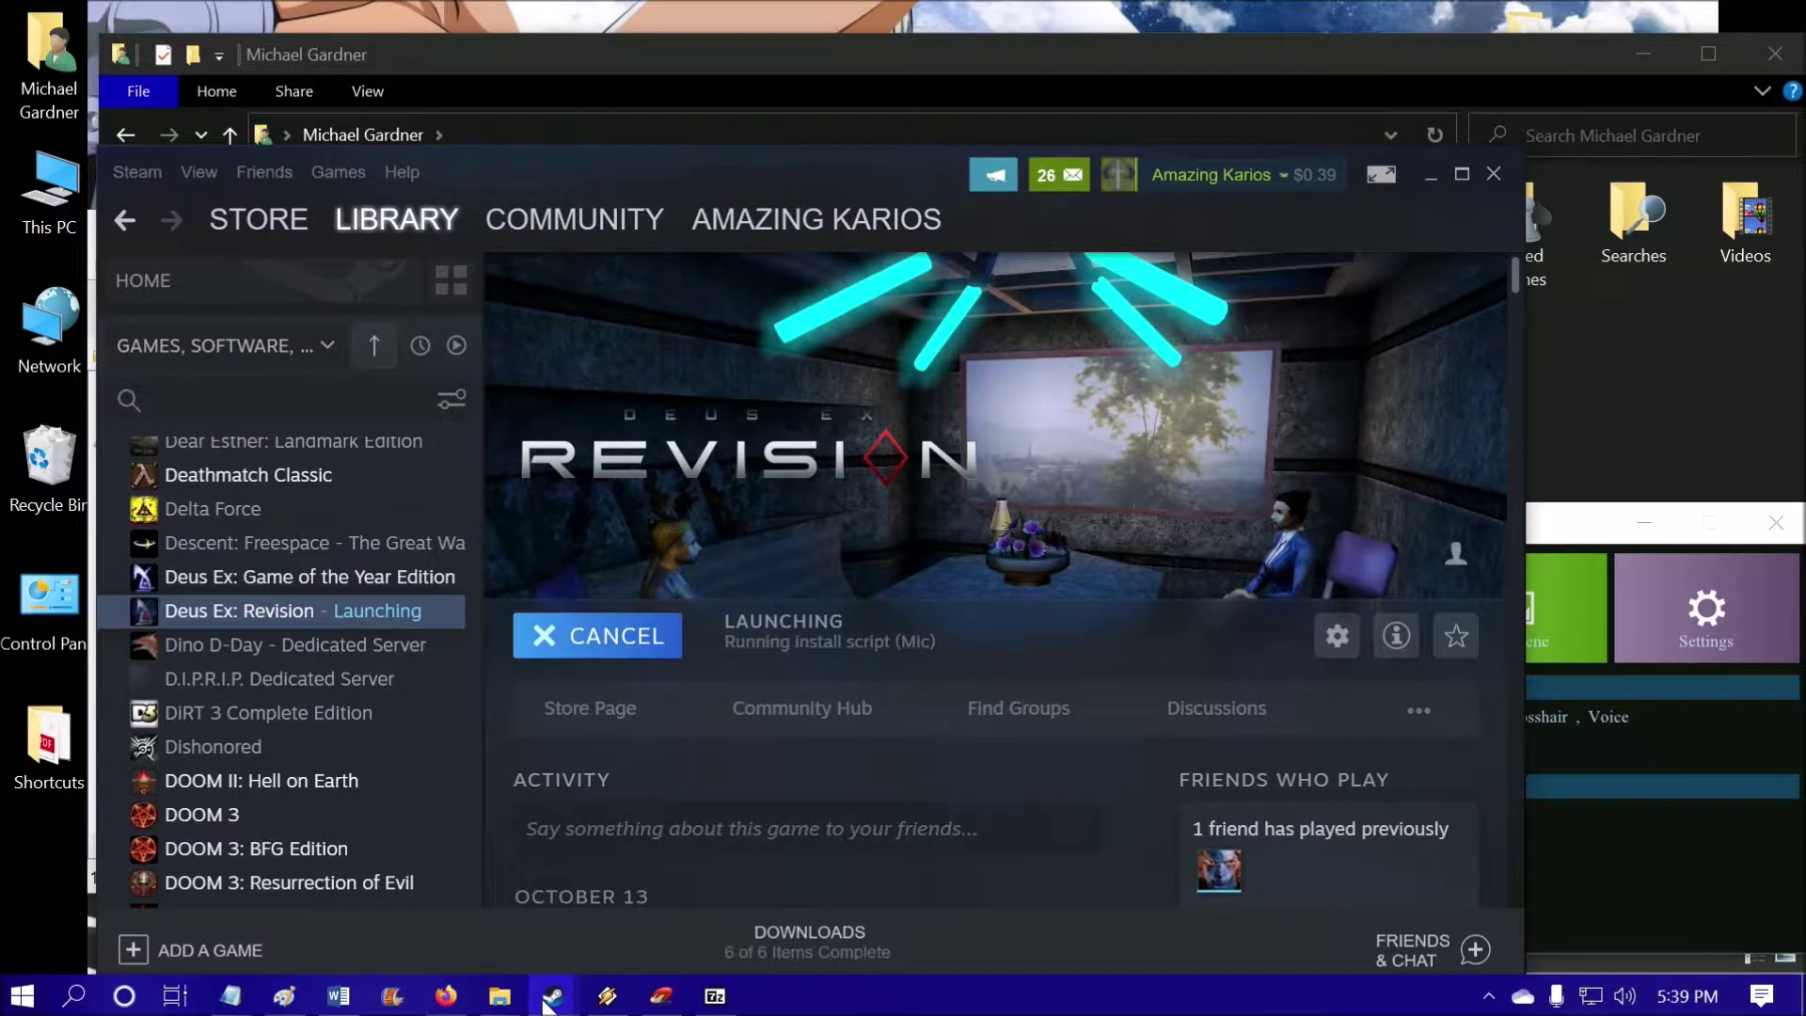
left_click(790, 875)
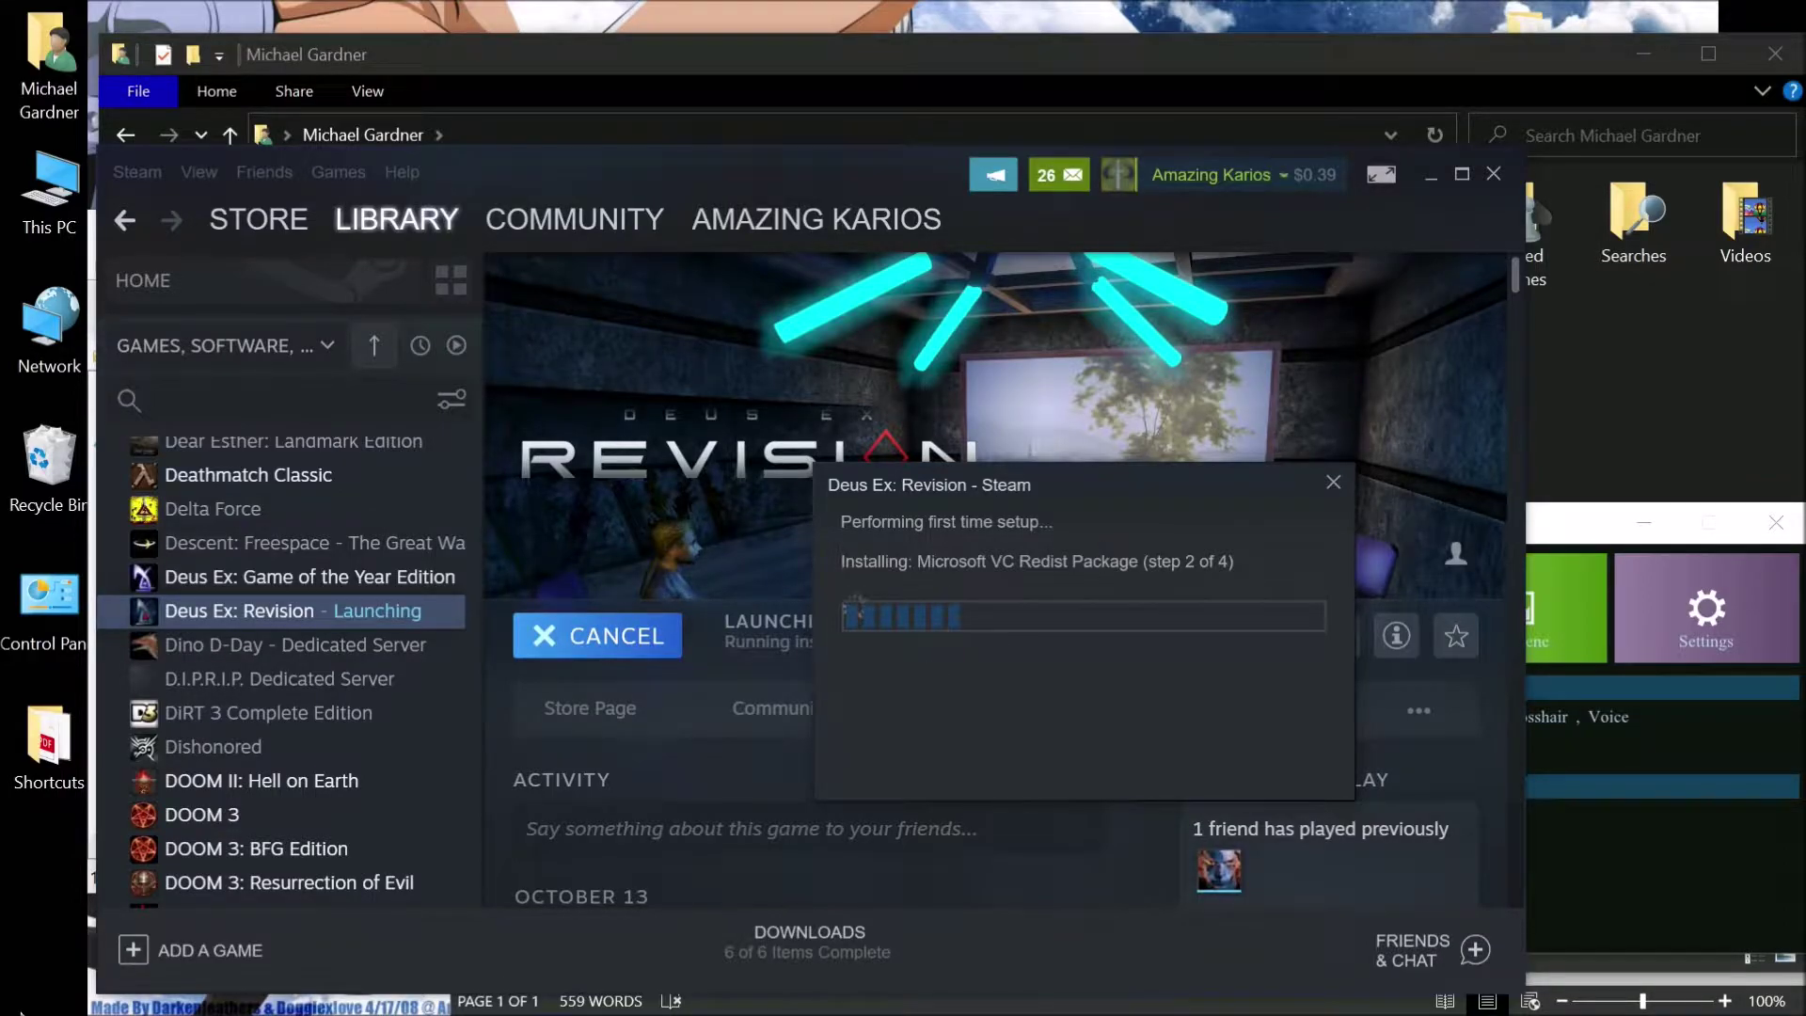
mouse_move(201, 982)
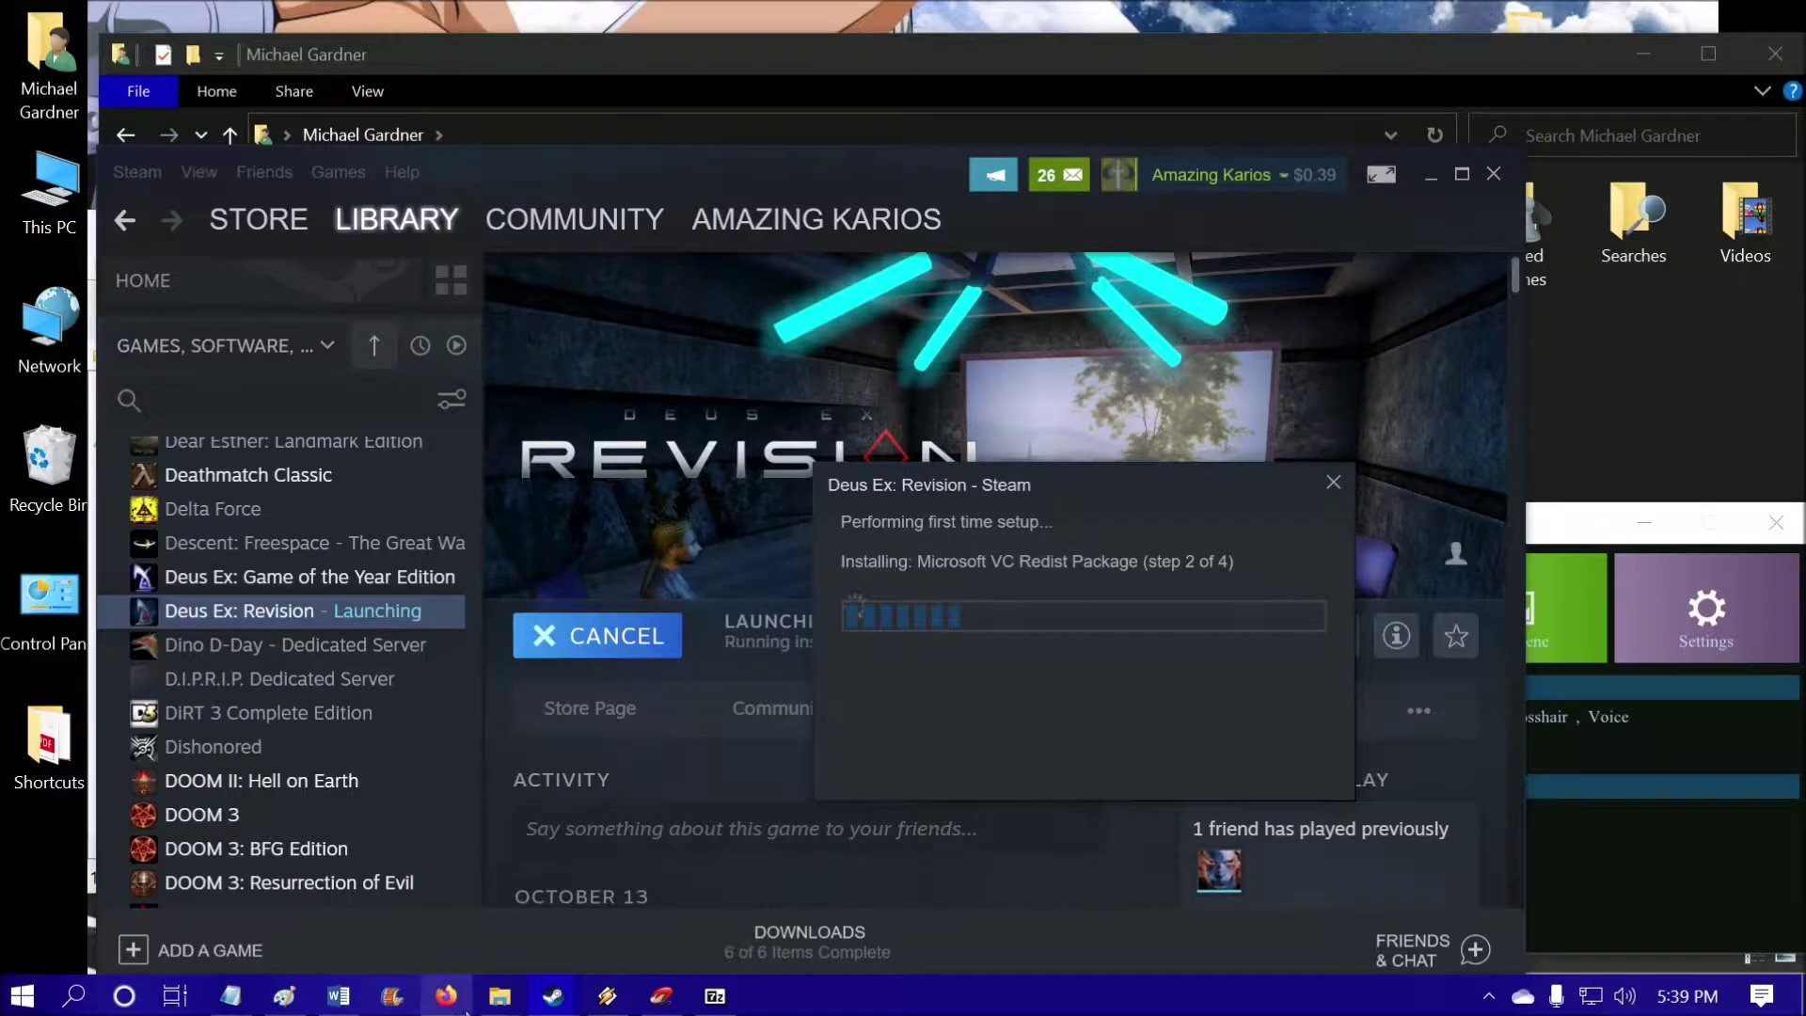
mouse_move(500, 1005)
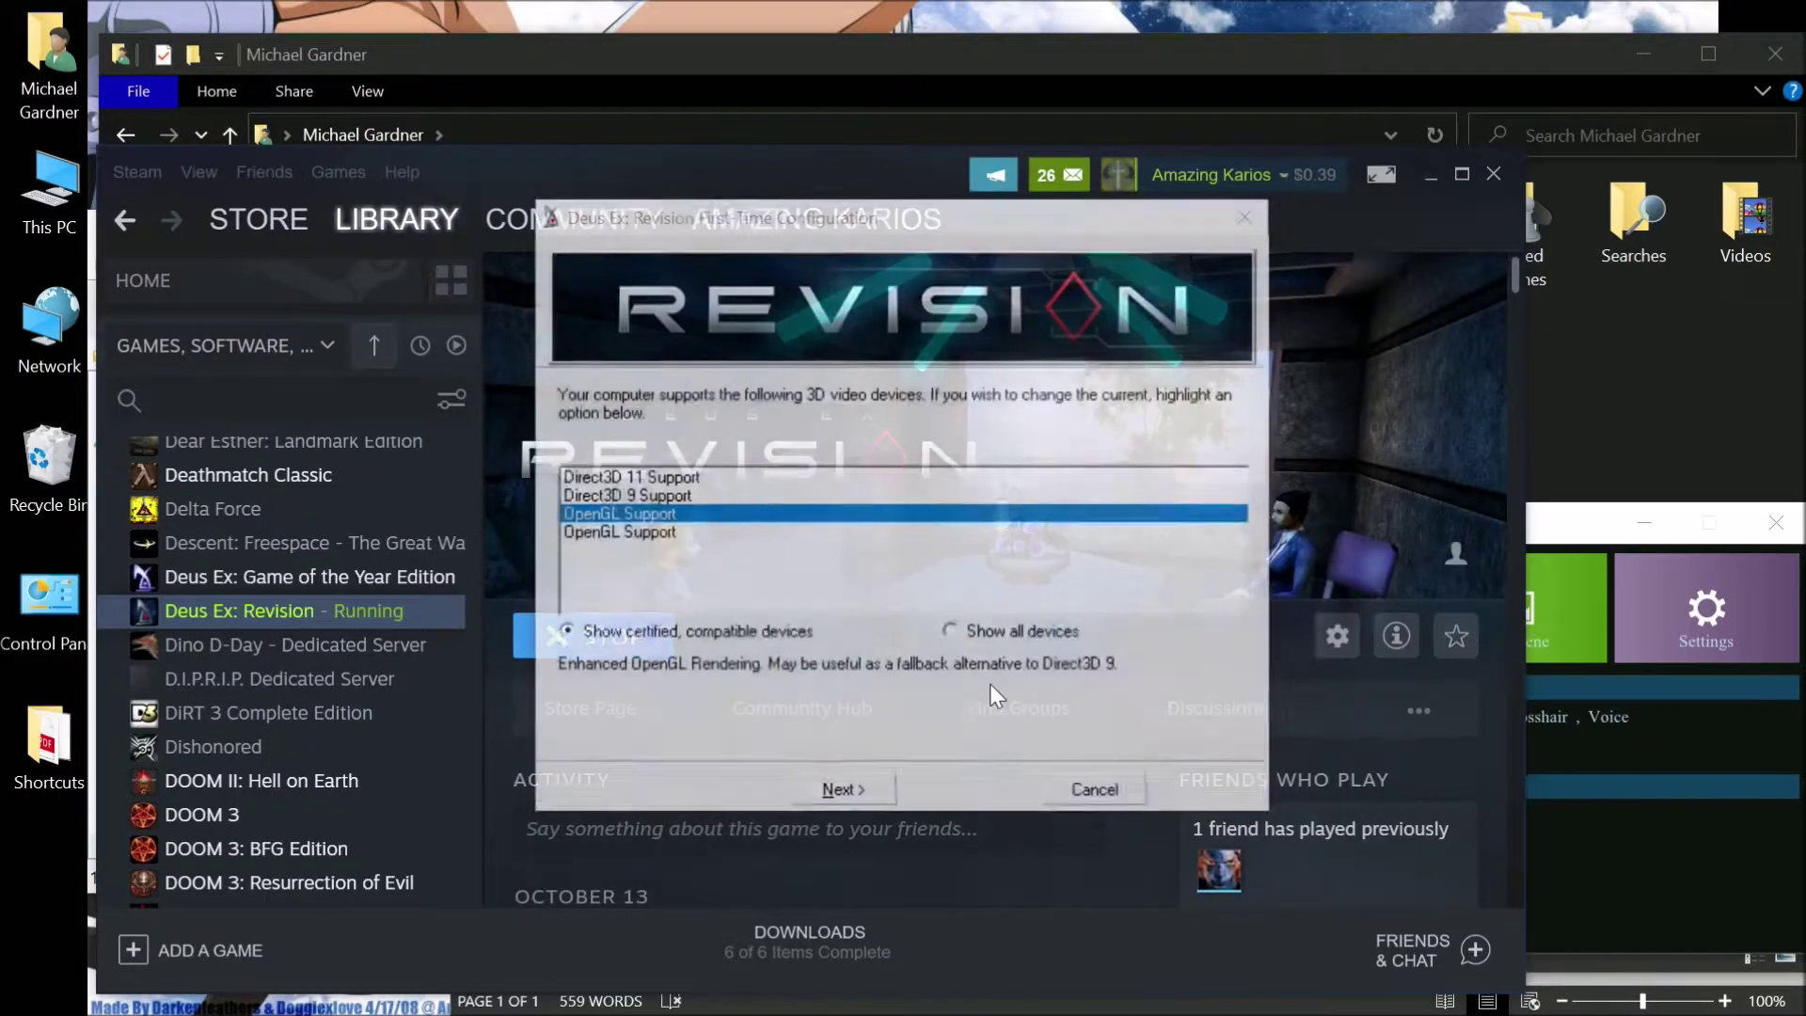
Complete Revision's first-time configuration with Direct3D 11 Support, 1920x1080 (32 Bit) resolution and the OpenAL audio system for Deus Ex
left_click(706, 478)
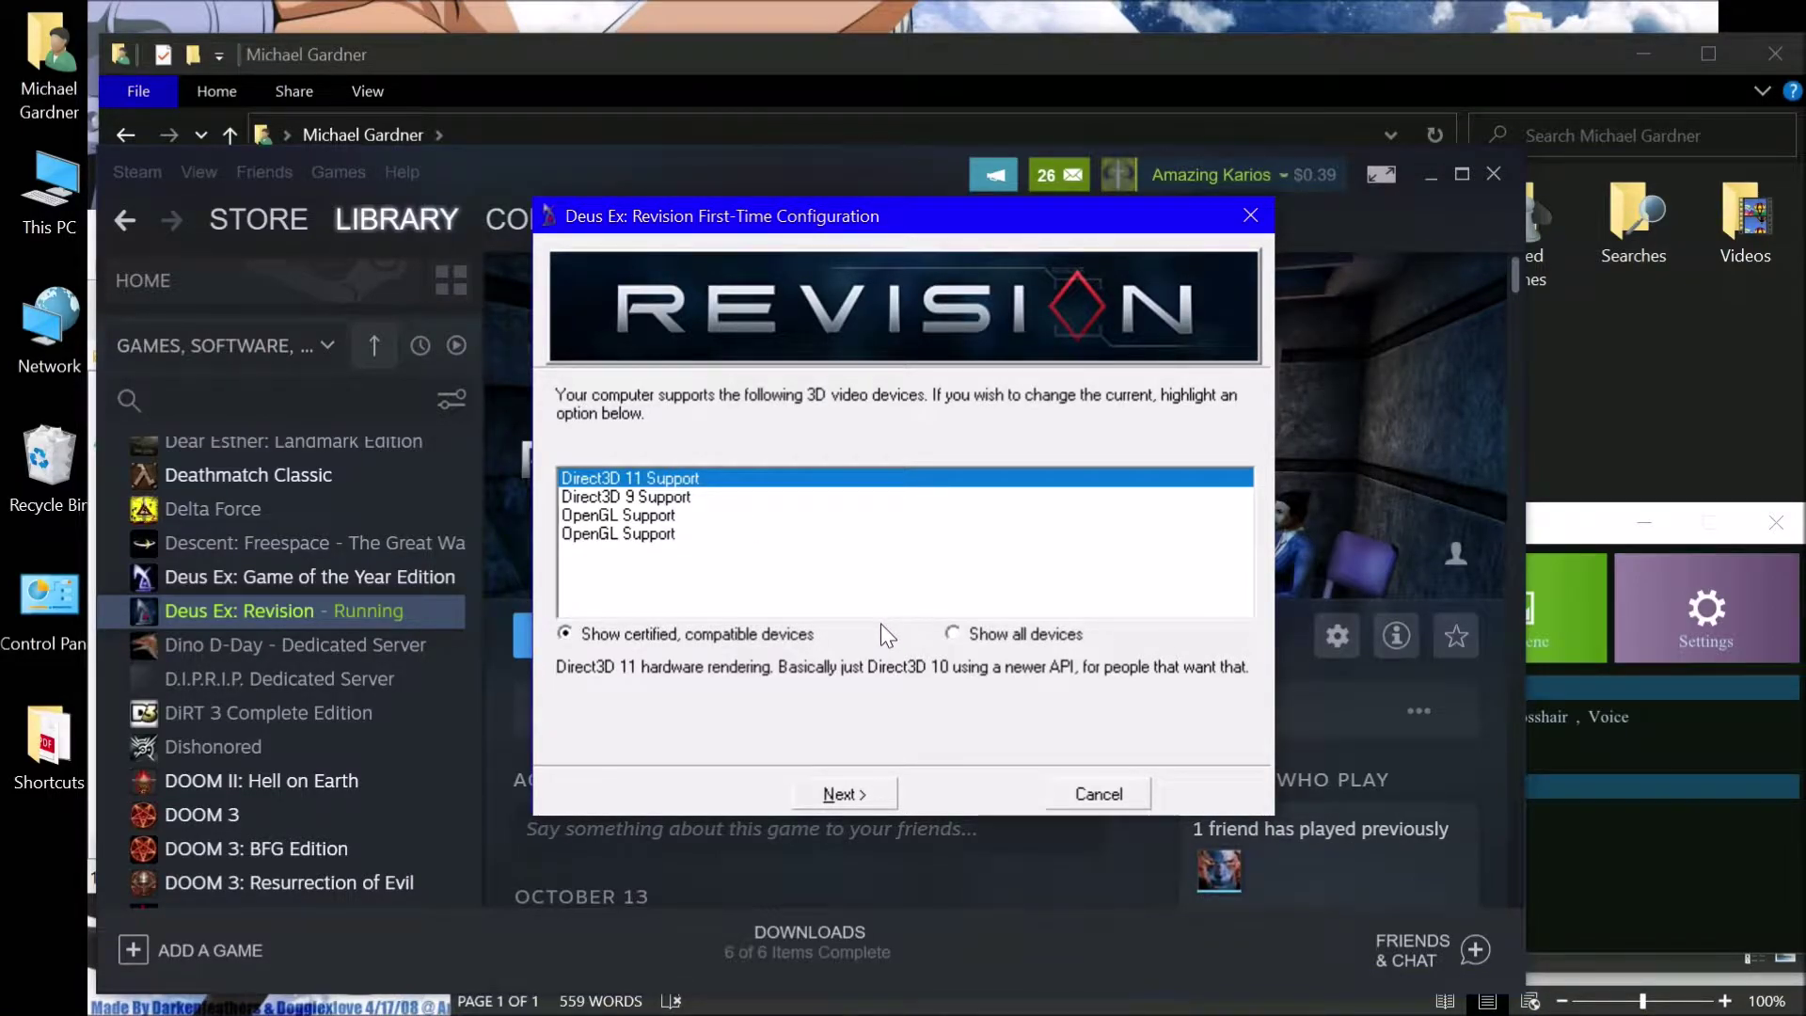
left_click(866, 793)
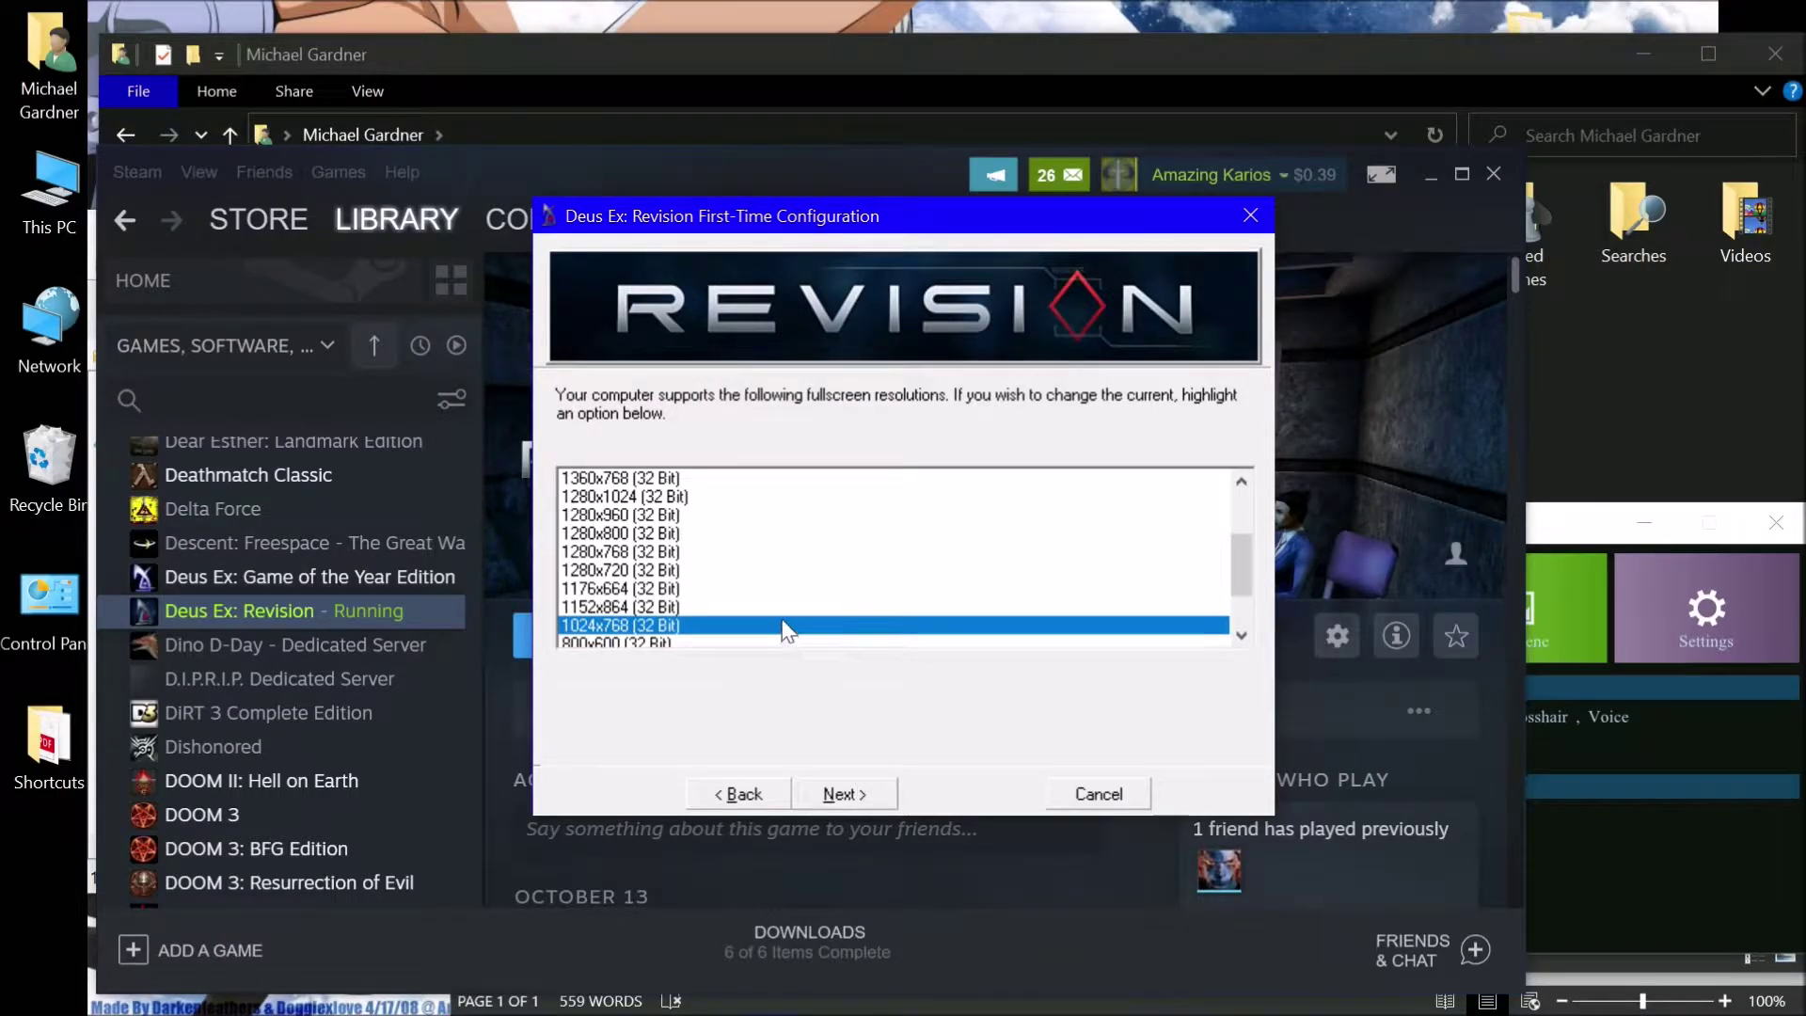
scroll(782, 609, "down", 2)
scroll(782, 608, "up", 4)
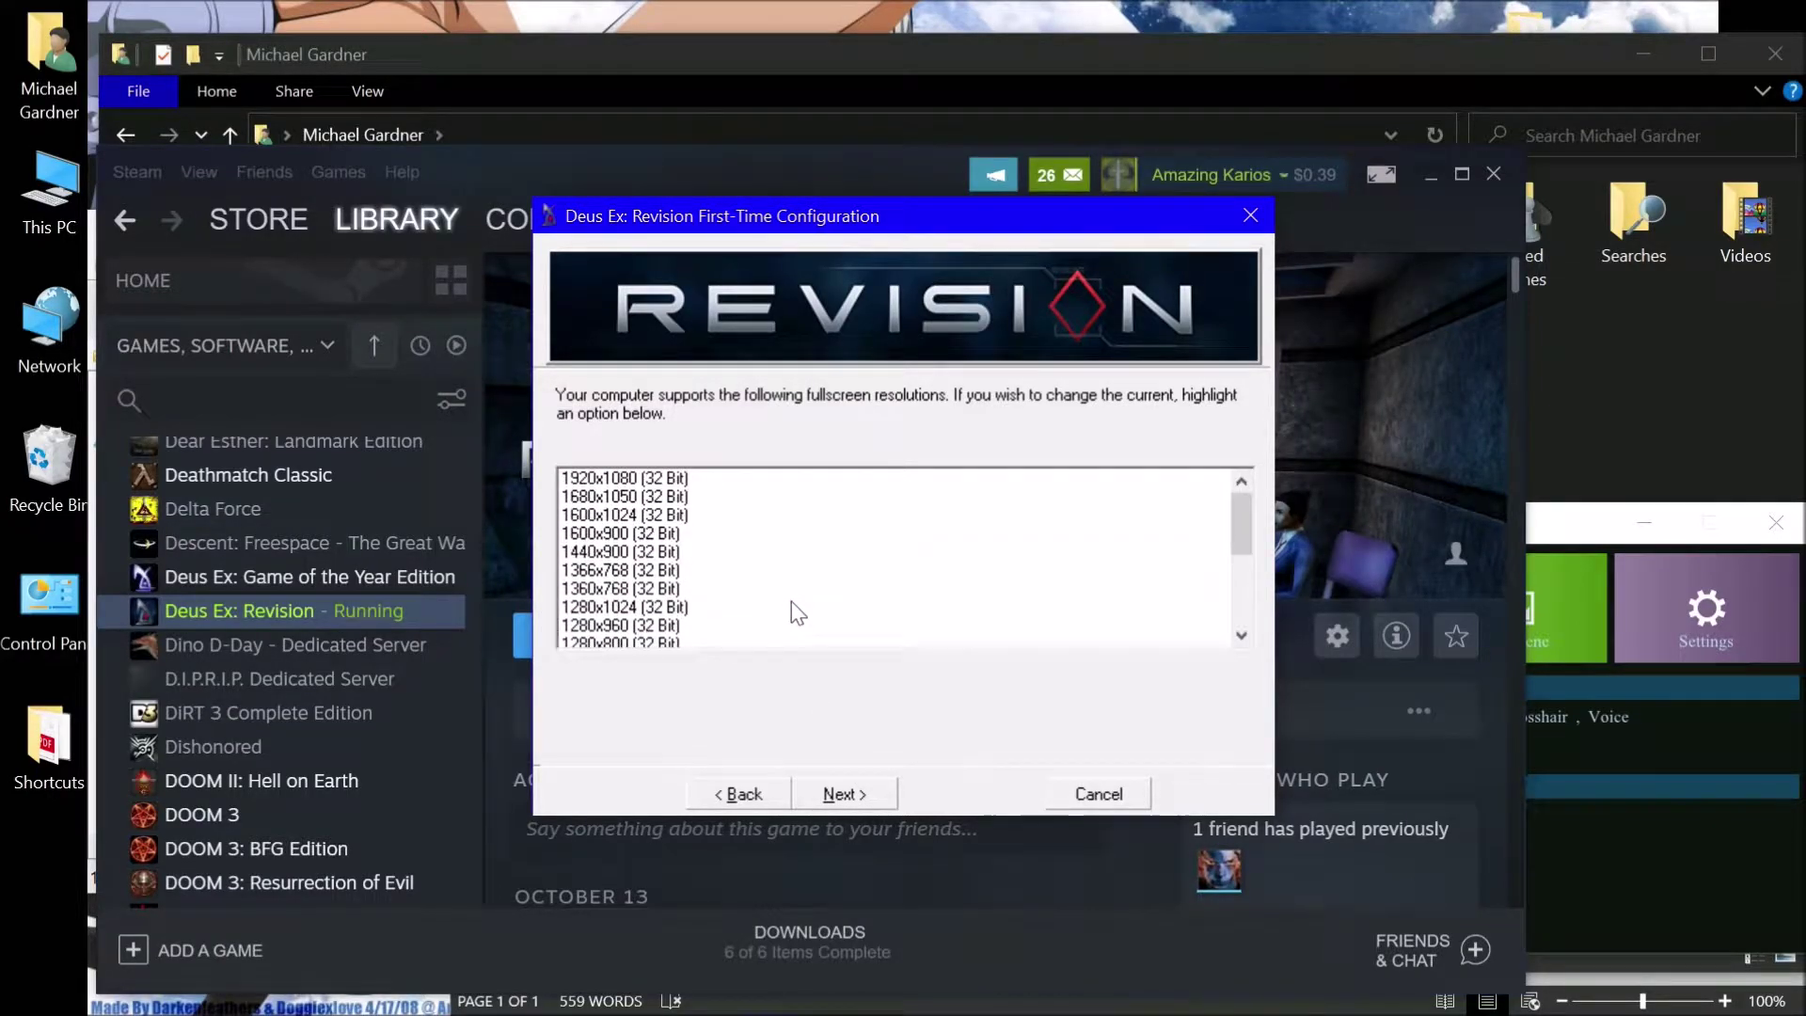
left_click(657, 476)
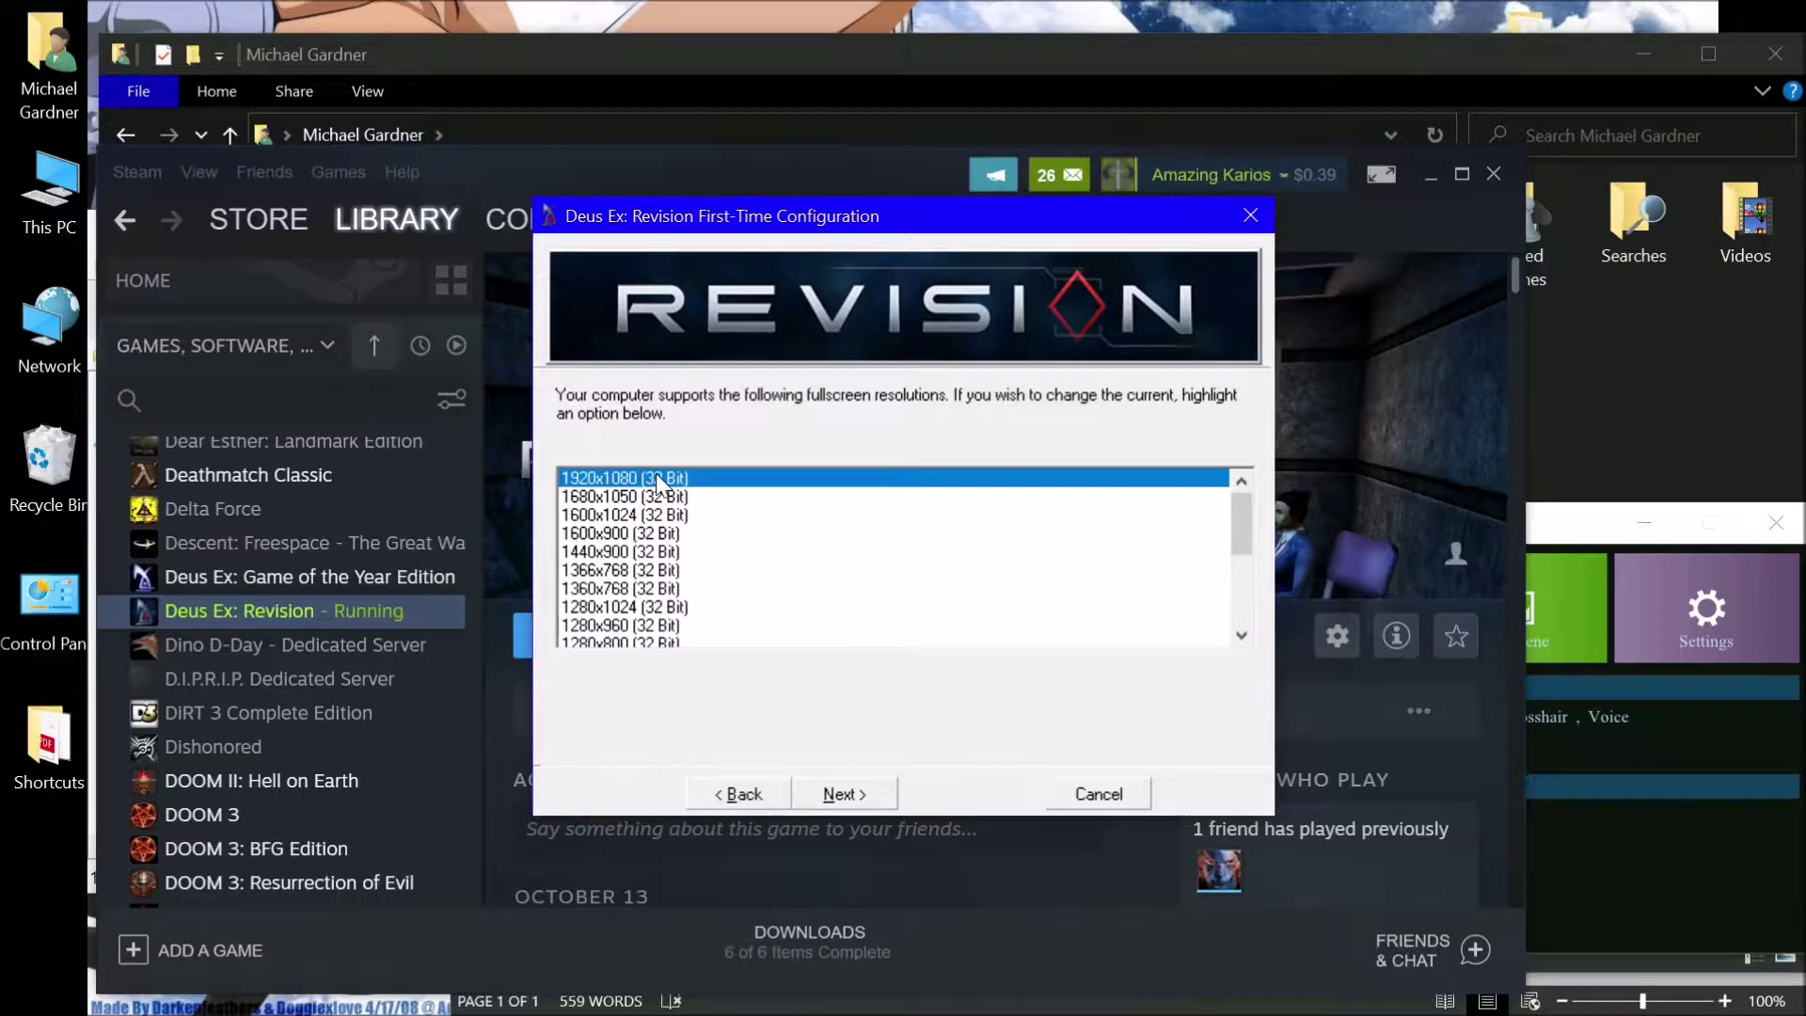
left_click(827, 795)
left_click(748, 499)
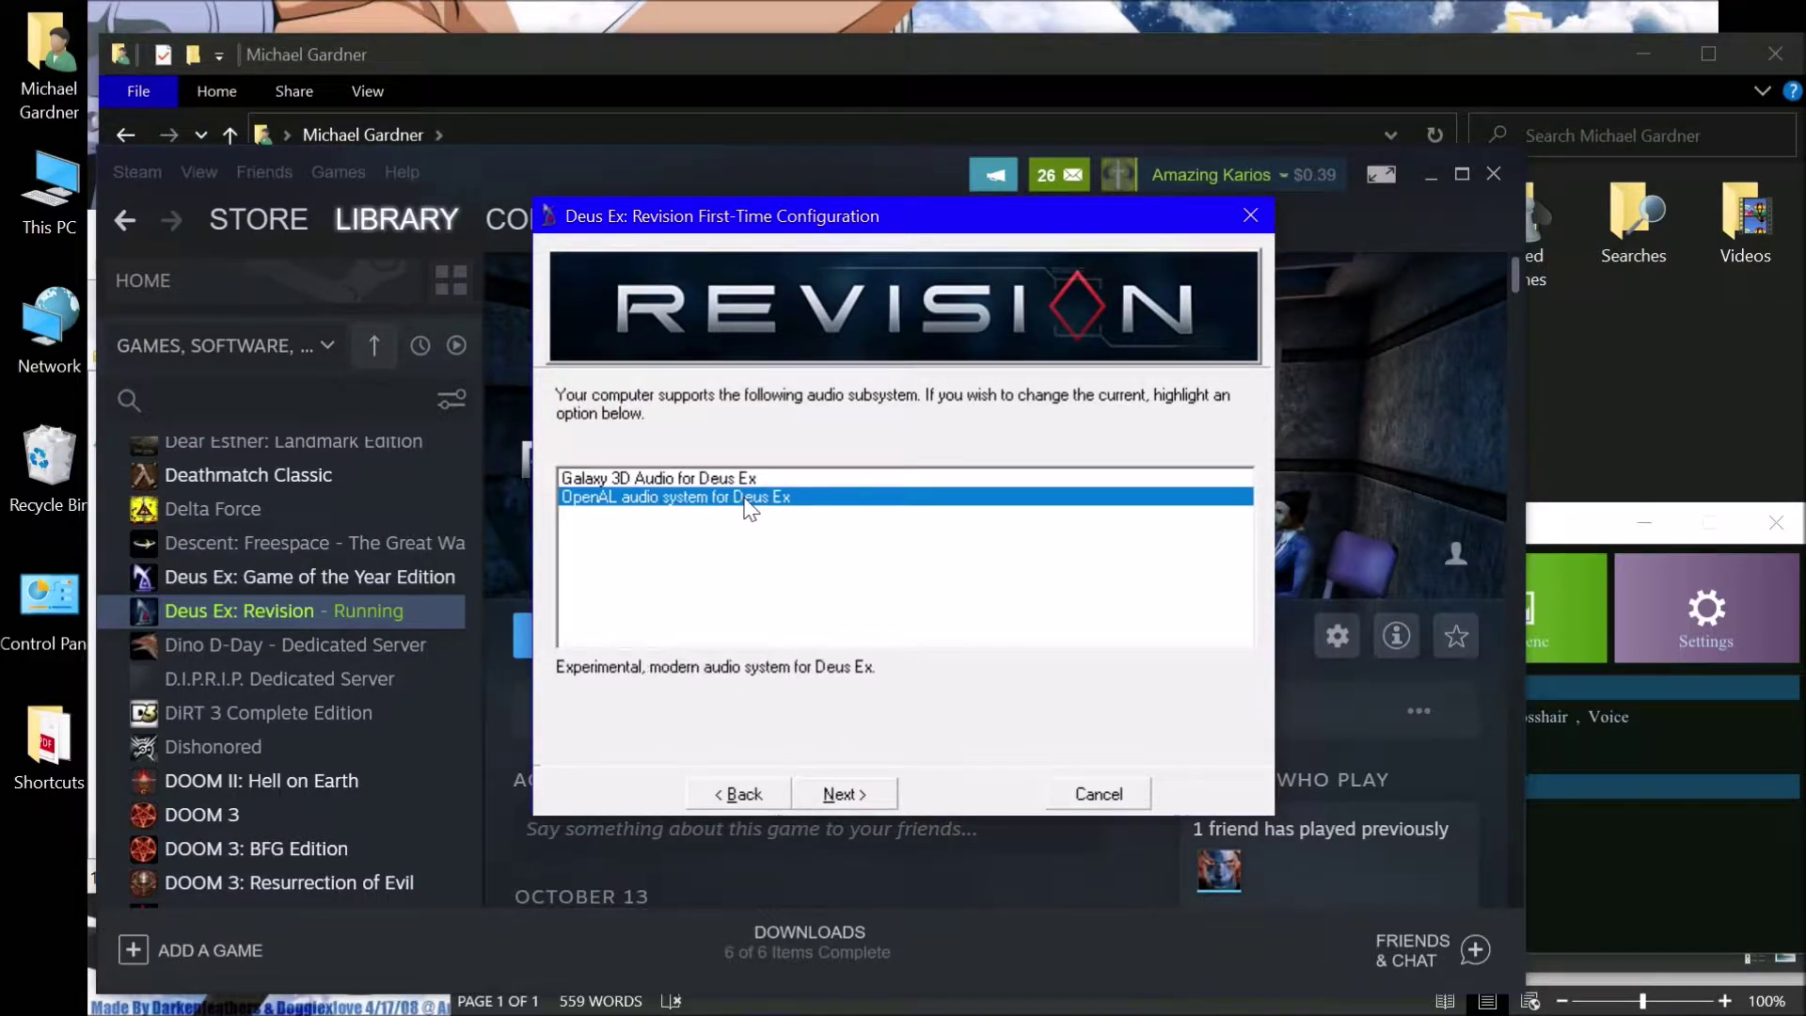
left_click(847, 793)
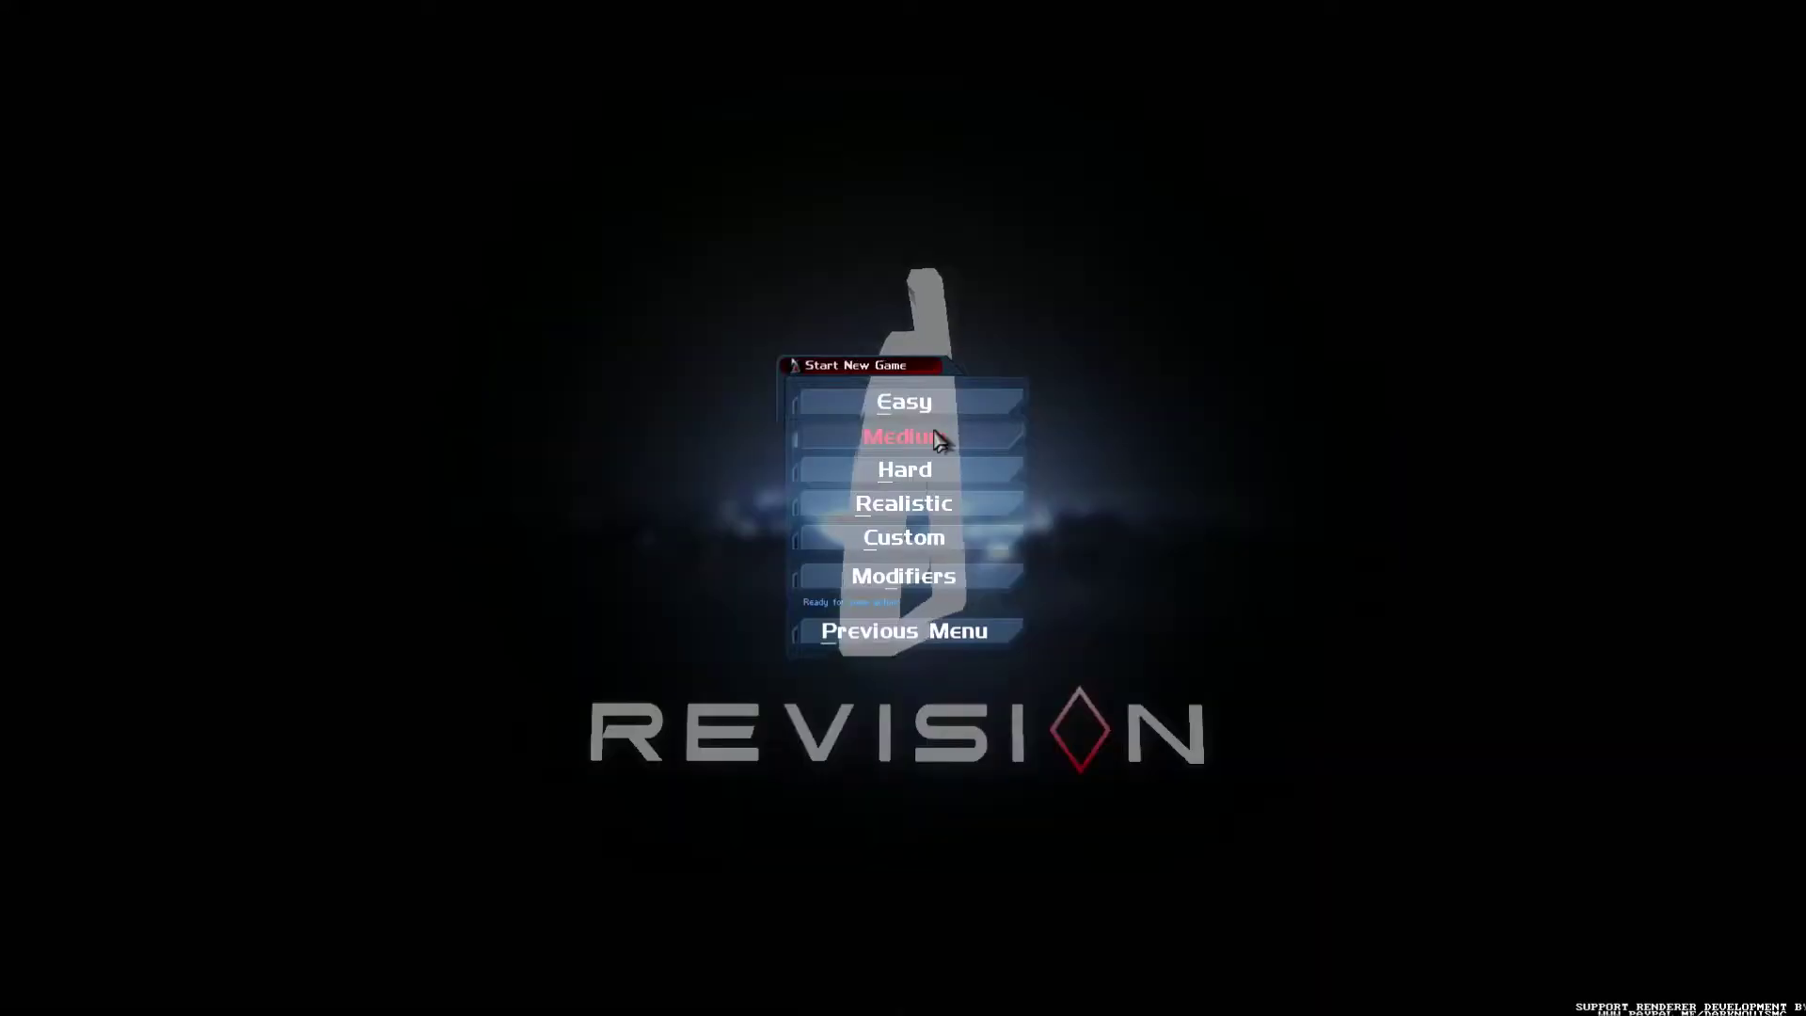
Start a new game in Revision with the default character and skill settings
left_click(830, 329)
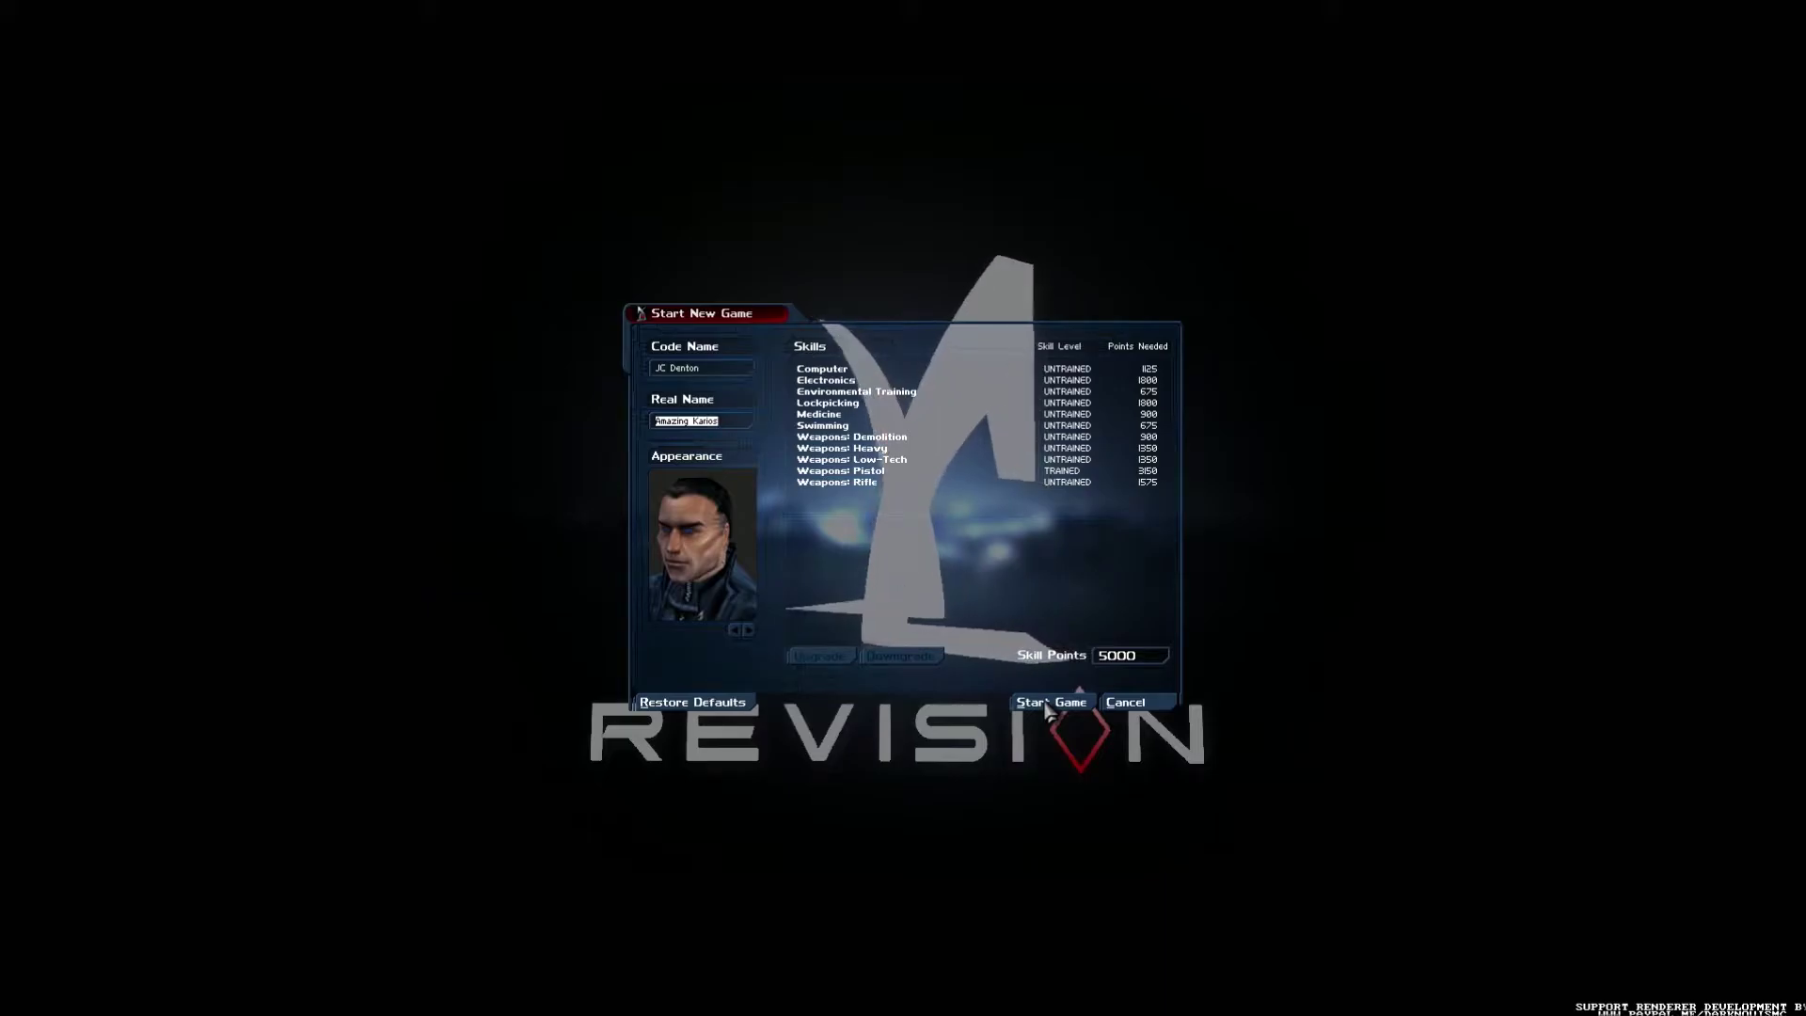
left_click(1046, 706)
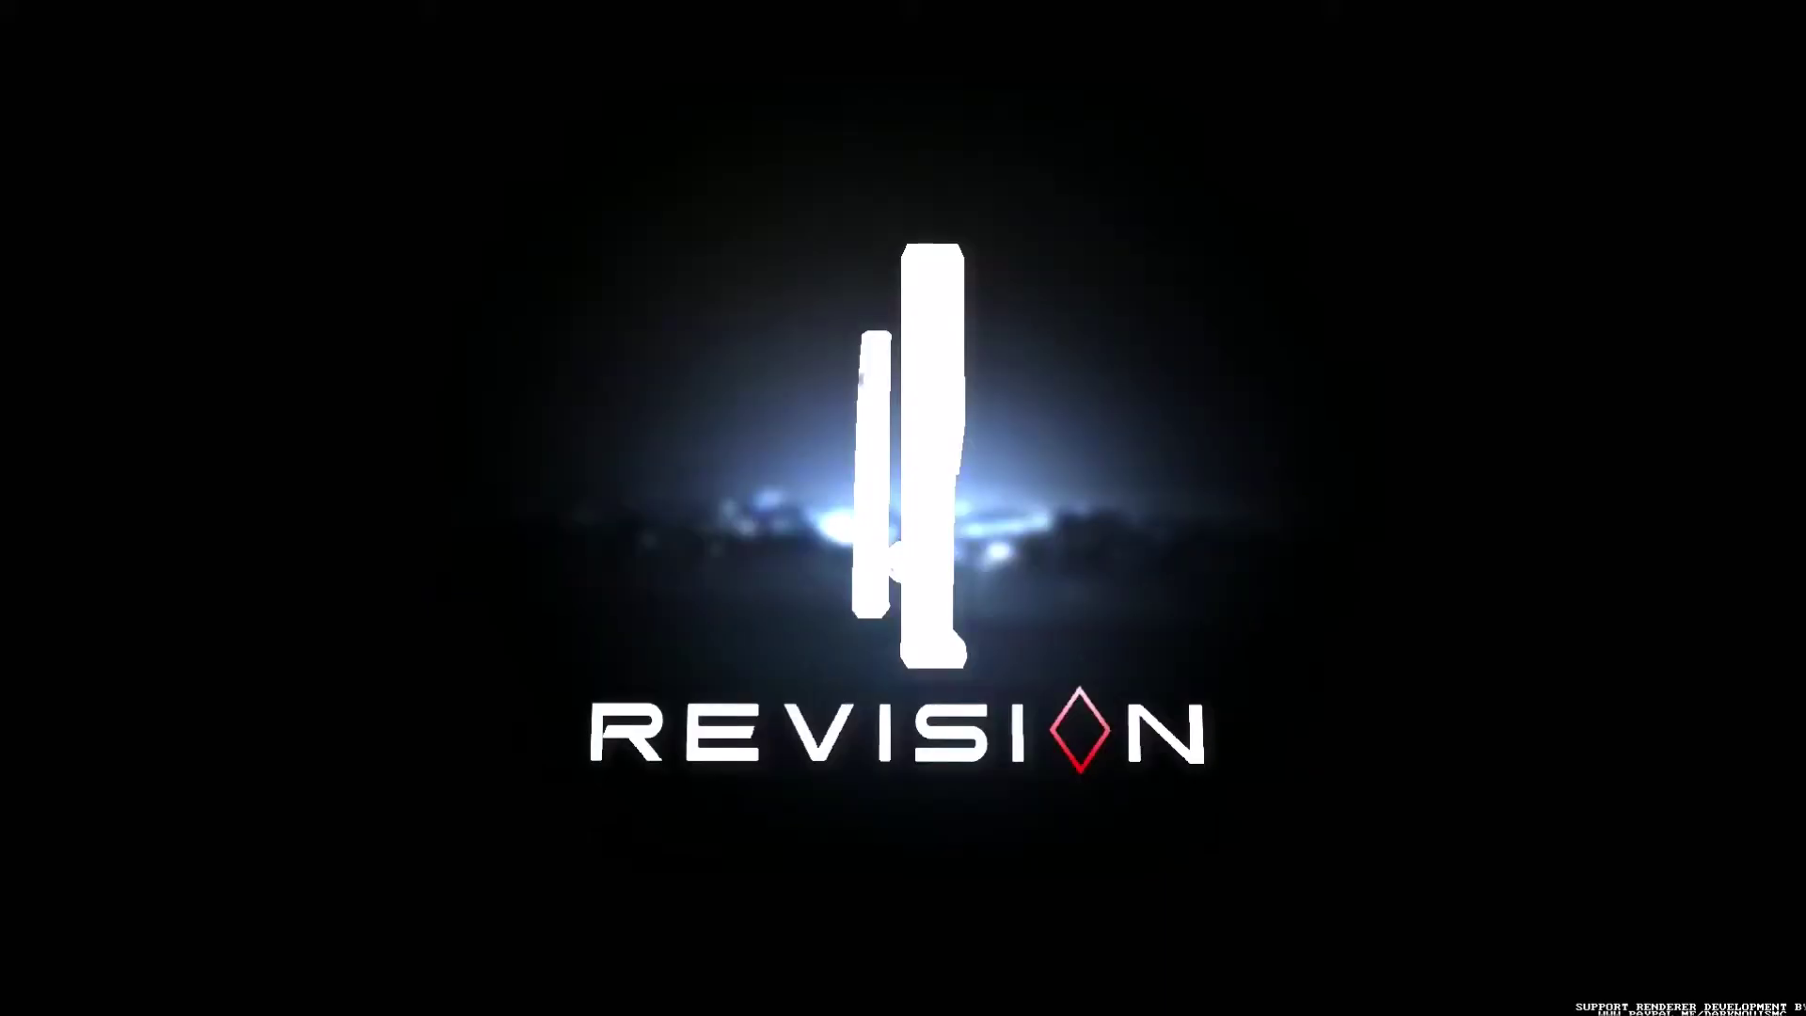